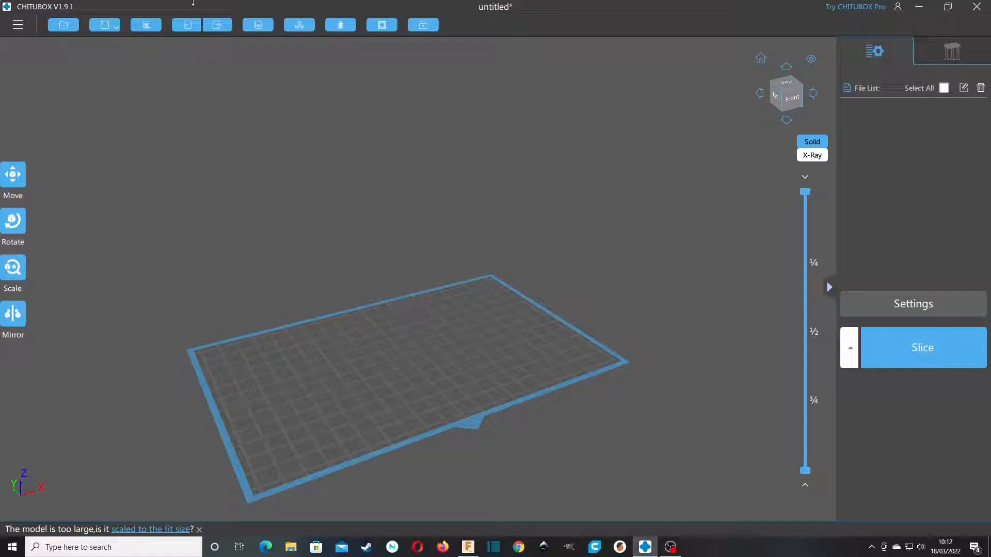
Step: Load the beam rifle v26 model onto the build plate and delete it again
left_click(65, 26)
scroll(310, 155, "down", 3)
left_click(343, 94)
double_click(343, 94)
scroll(280, 252, "down", 5)
right_click_drag(293, 252, 290, 227)
left_click(290, 140)
mouse_move(290, 140)
left_mouse_down()
mouse_move(351, 144)
mouse_move(262, 136)
mouse_move(287, 130)
mouse_move(298, 113)
mouse_move(294, 126)
left_mouse_up()
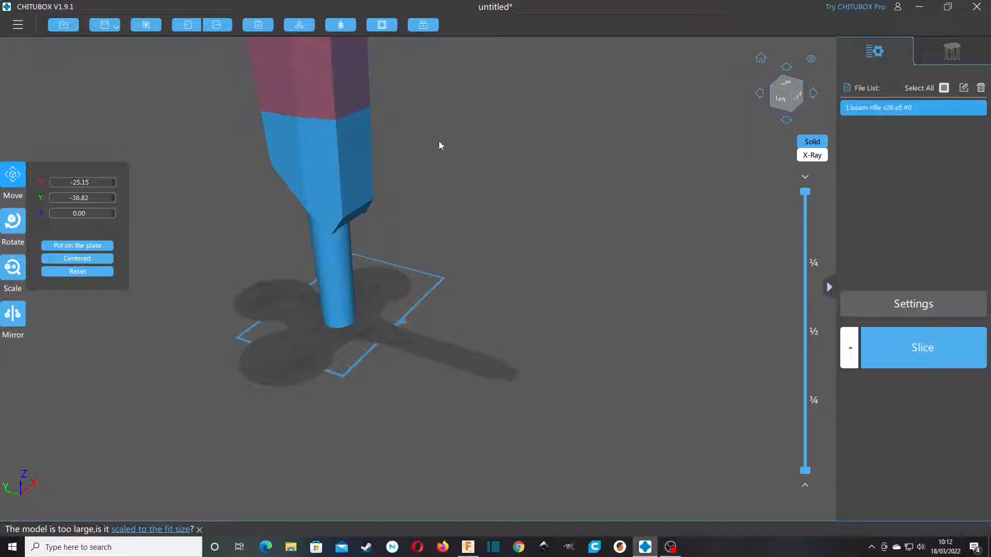
key("Delete")
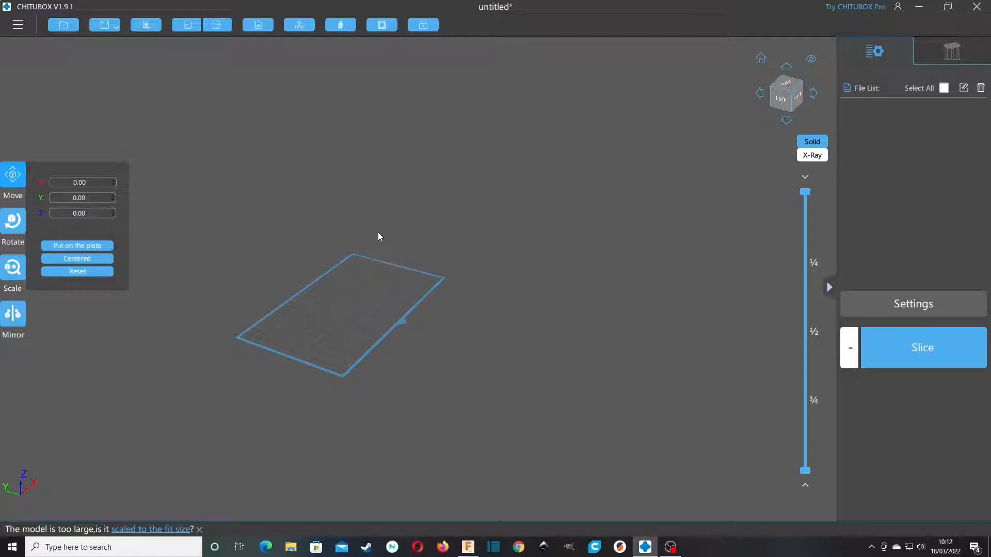
left_click(806, 192)
left_click_drag(805, 192, 812, 335)
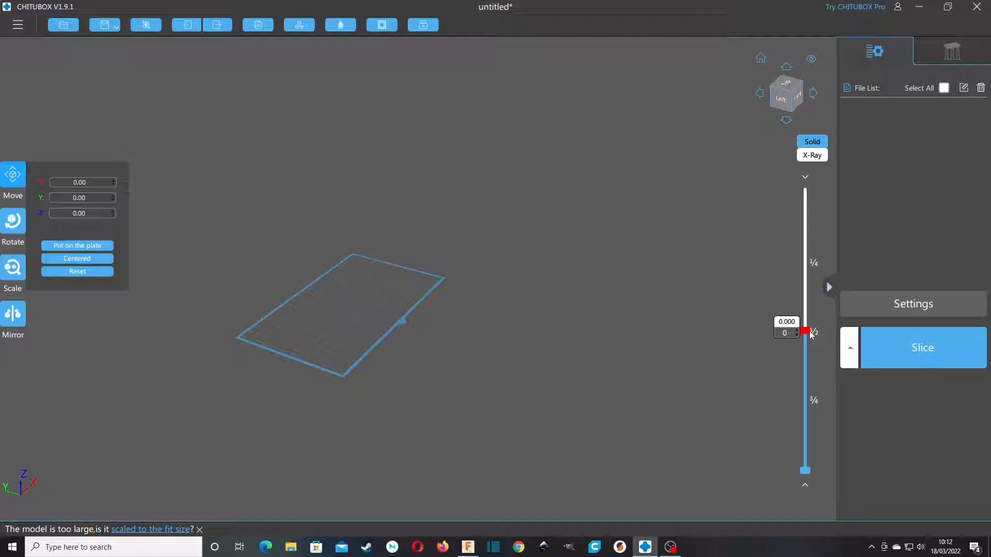
left_click_drag(811, 334, 806, 208)
scroll(299, 320, "up", 3)
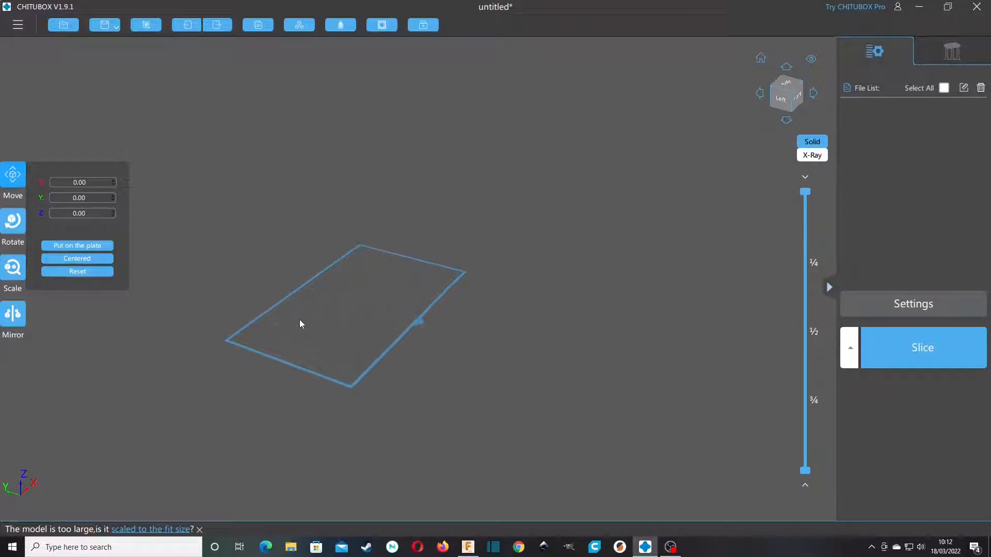
Step: Import the freeden v28, orintation test v1 and orintation test parts Body1 models together from the gundam folder
left_click_drag(305, 321, 418, 295)
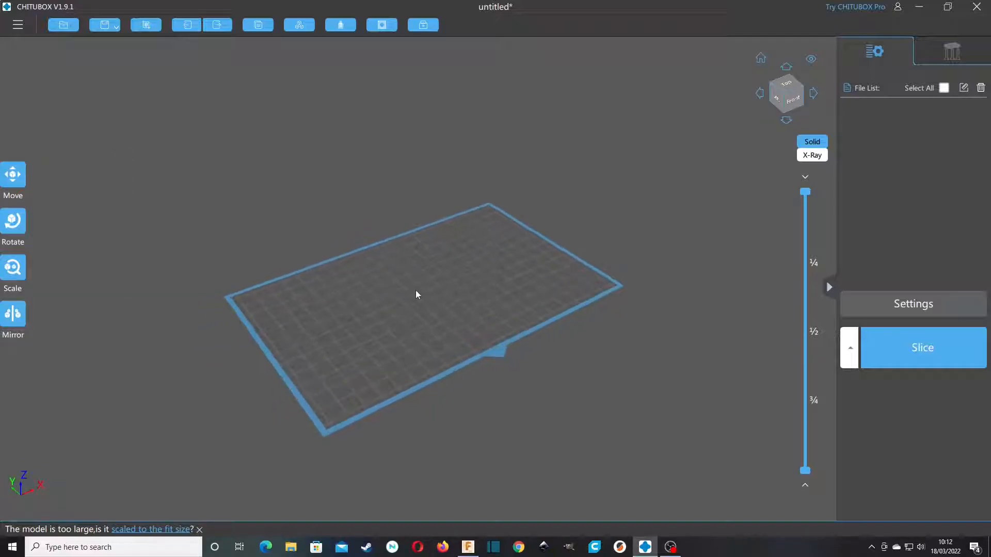
left_click(62, 26)
scroll(289, 149, "down", 3)
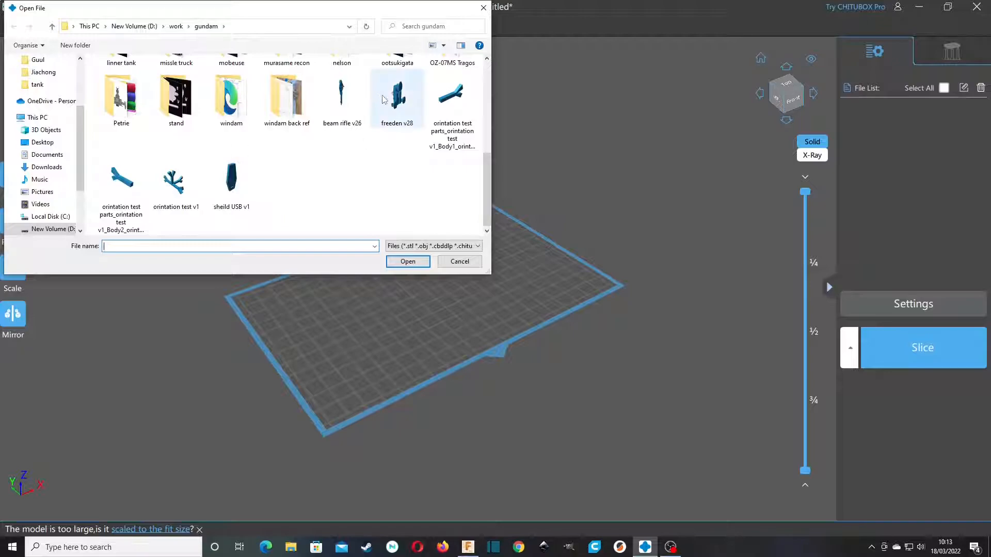
left_click(398, 98)
left_click(444, 103, "ctrl")
left_click(175, 181, "ctrl")
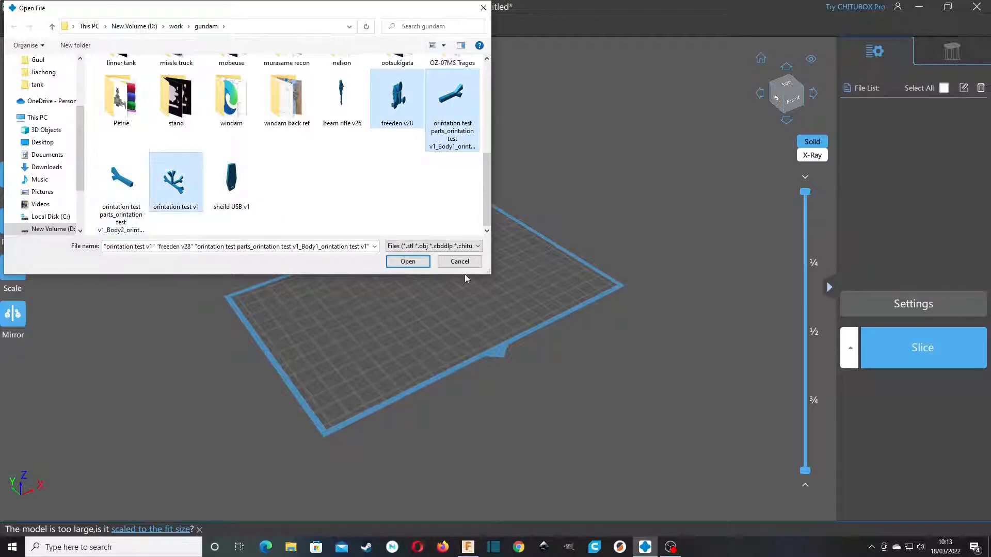
left_click(408, 261)
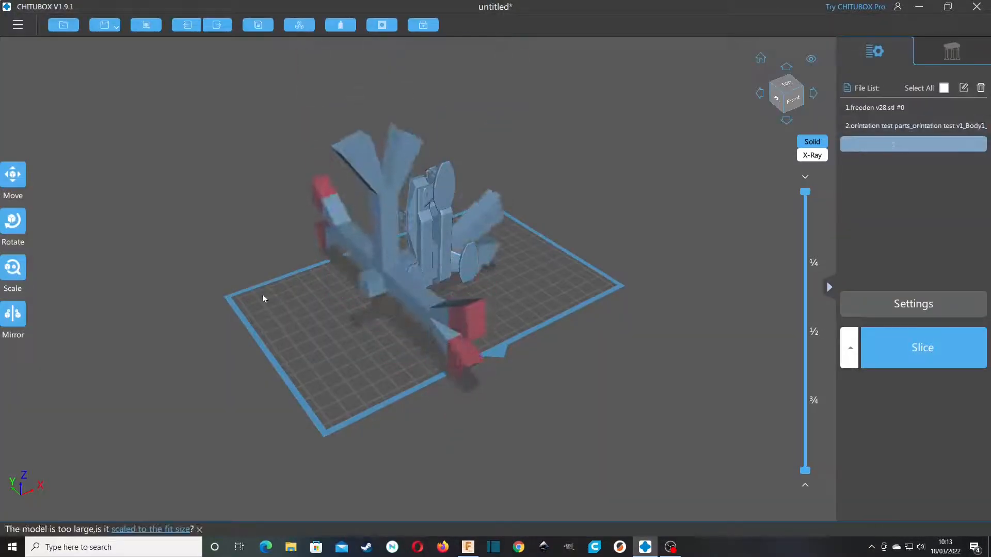
Step: Move the two orintation test models off the build plate to clear space around the freeden model
right_click_drag(330, 304, 442, 282)
left_click_drag(442, 283, 195, 149)
left_click(374, 266)
right_click_drag(435, 302, 413, 282)
left_click_drag(413, 283, 172, 295)
Step: Rotate the freeden v28 model to 45° on the X axis
left_click(440, 231)
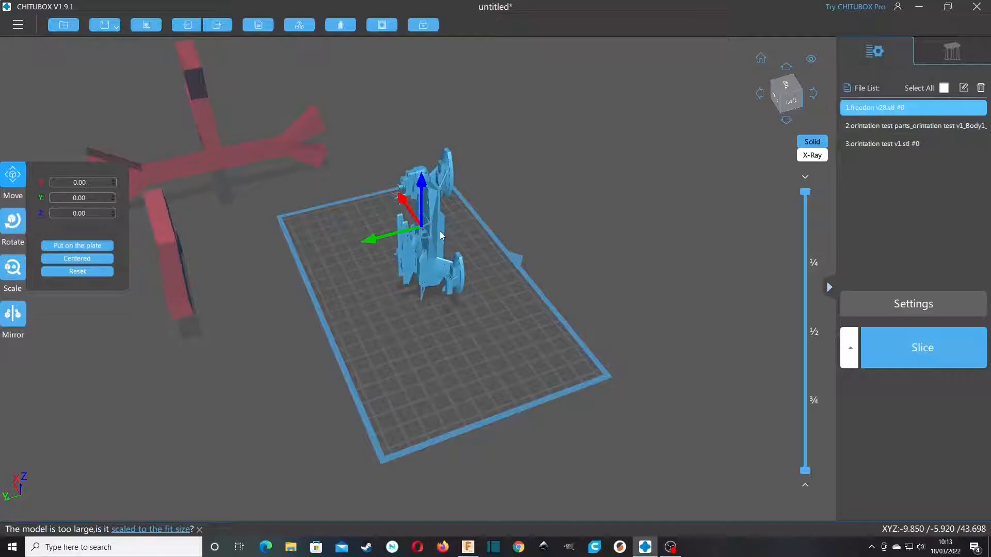
left_click(13, 221)
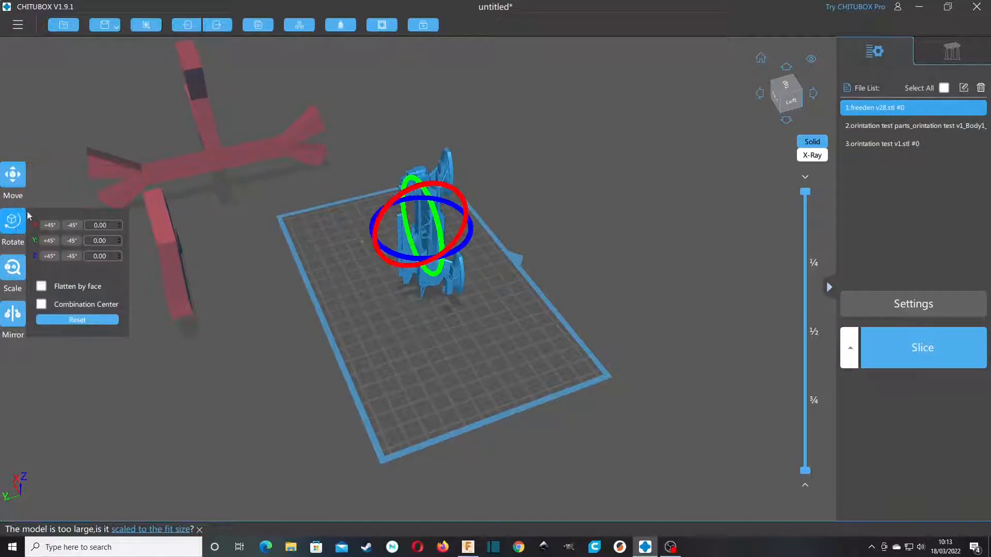
left_click(73, 230)
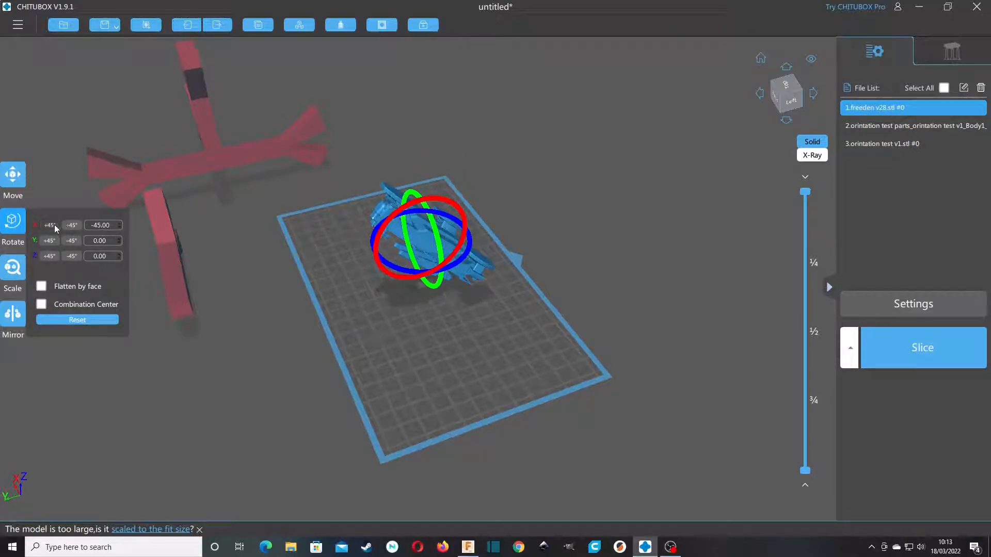
left_click(54, 225)
left_click(55, 225)
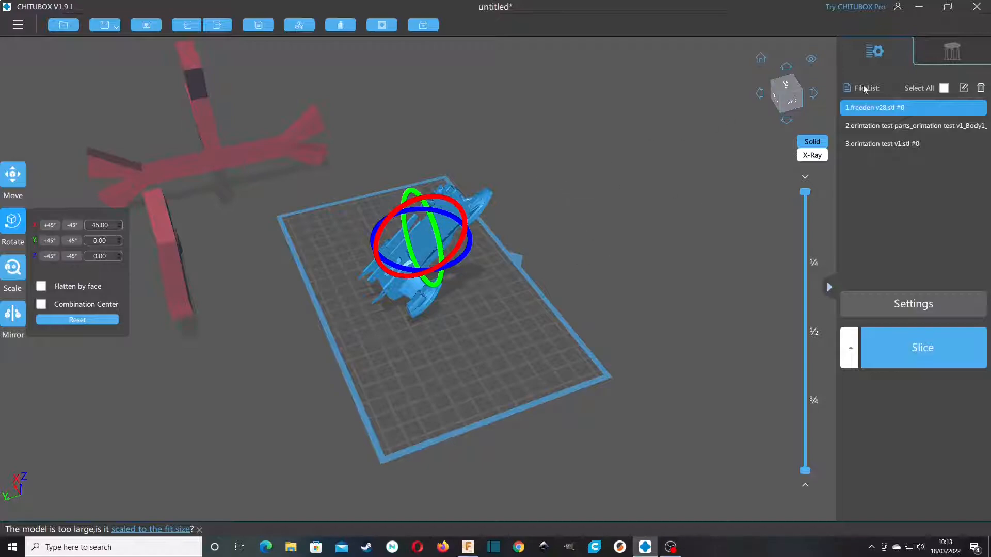
Step: Generate automatic light supports for all of the freeden v28 model at 50% density and a 45° angle
left_click(952, 52)
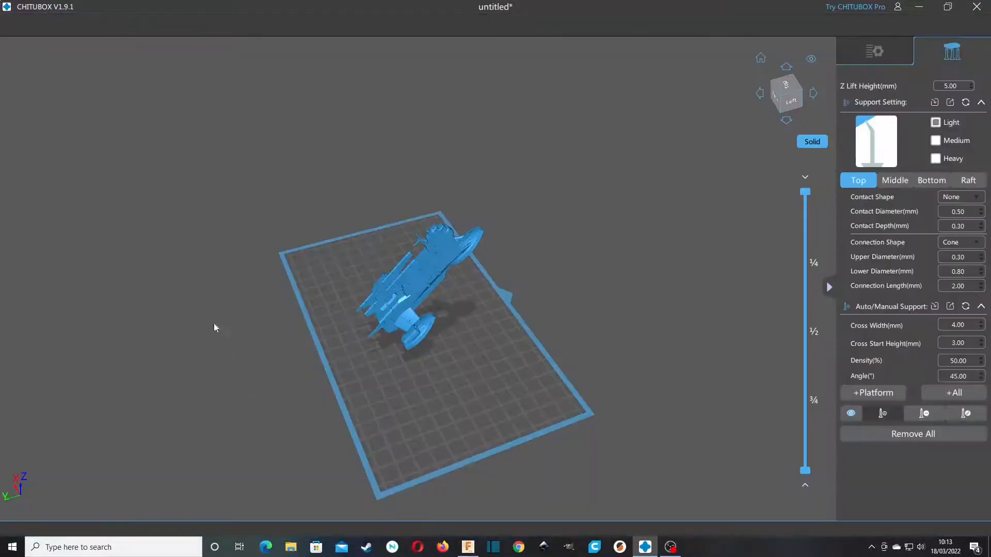
left_click(962, 395)
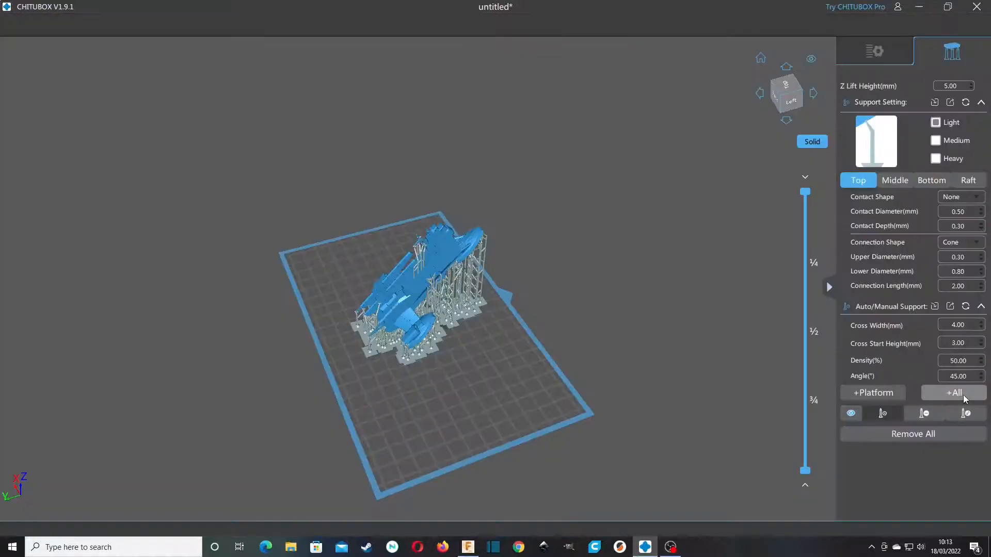
Step: Examine the generated supports around the ship's deck guns, small brackets and hull from several angles
scroll(376, 241, "up", 5)
scroll(376, 244, "up", 3)
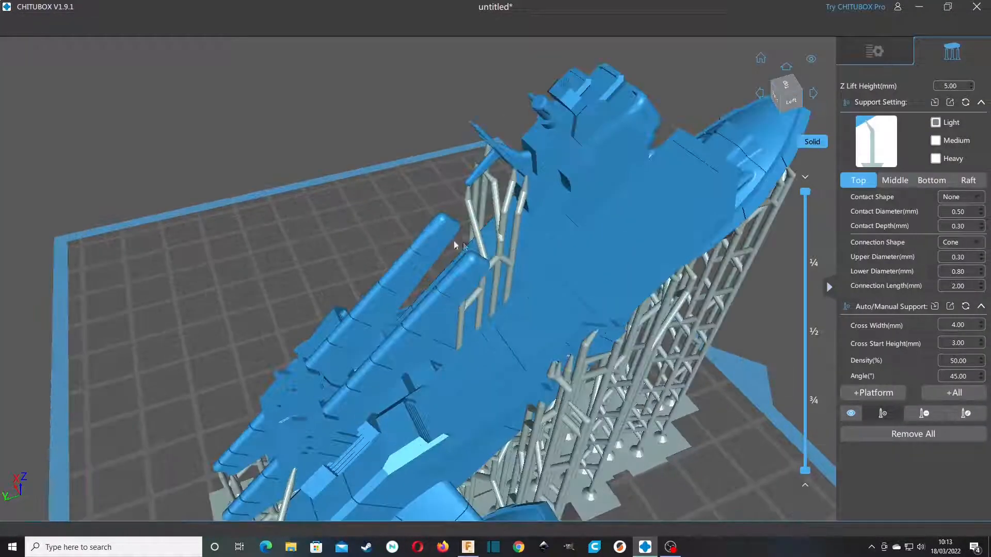
scroll(413, 213, "up", 5)
right_click_drag(485, 275, 362, 199)
right_click_drag(359, 156, 343, 259)
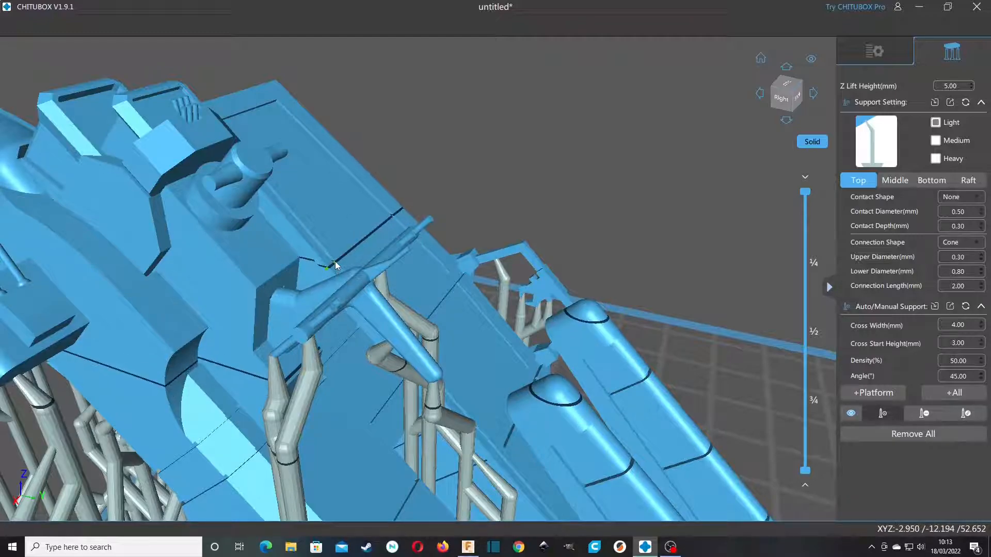
right_click_drag(334, 289, 428, 242)
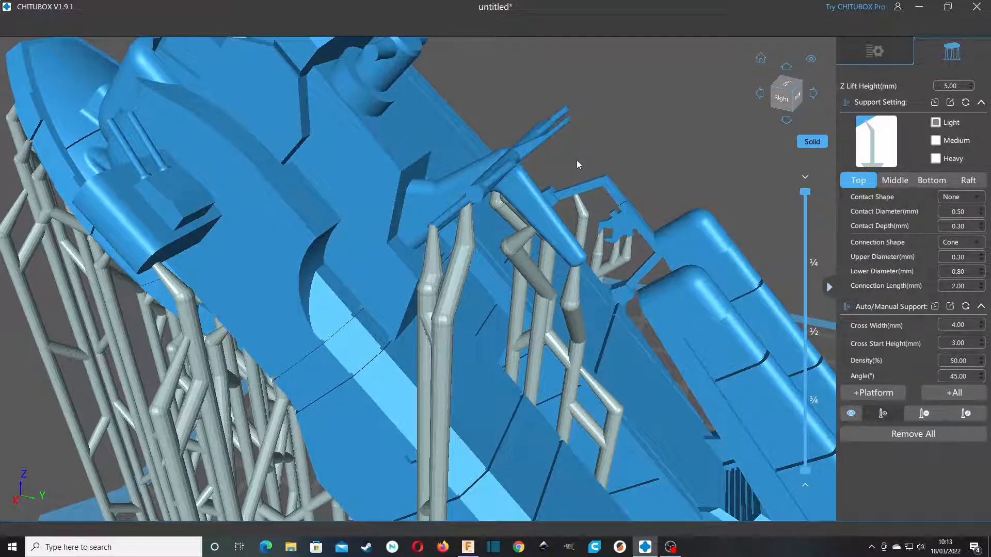
left_click_drag(575, 160, 432, 218)
right_click_drag(433, 219, 413, 119)
middle_click_drag(372, 72, 387, 155)
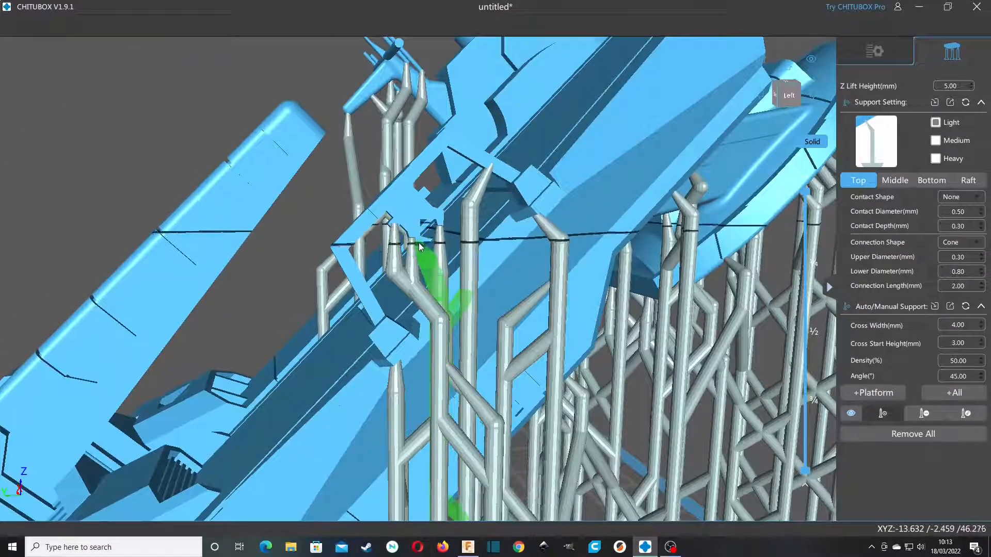
Step: Add extra light supports by hand under the unsupported lower edge of the small notched bracket on the ship
scroll(421, 243, "up", 5)
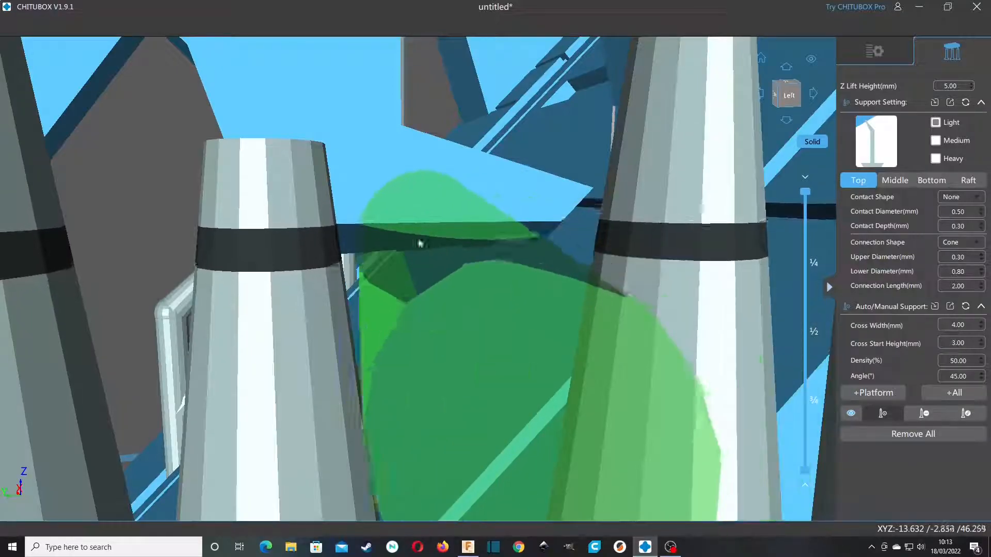
scroll(505, 223, "down", 8)
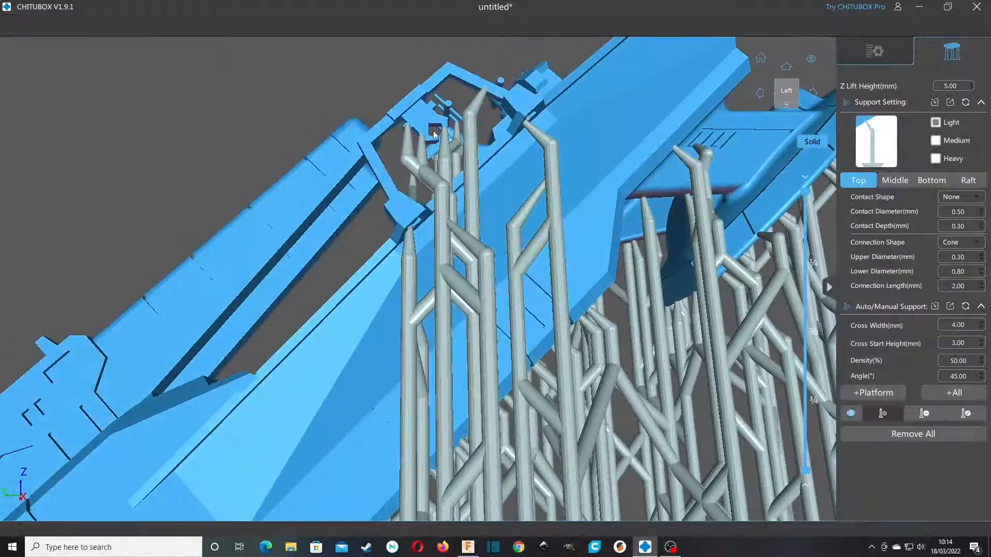
scroll(435, 135, "up", 8)
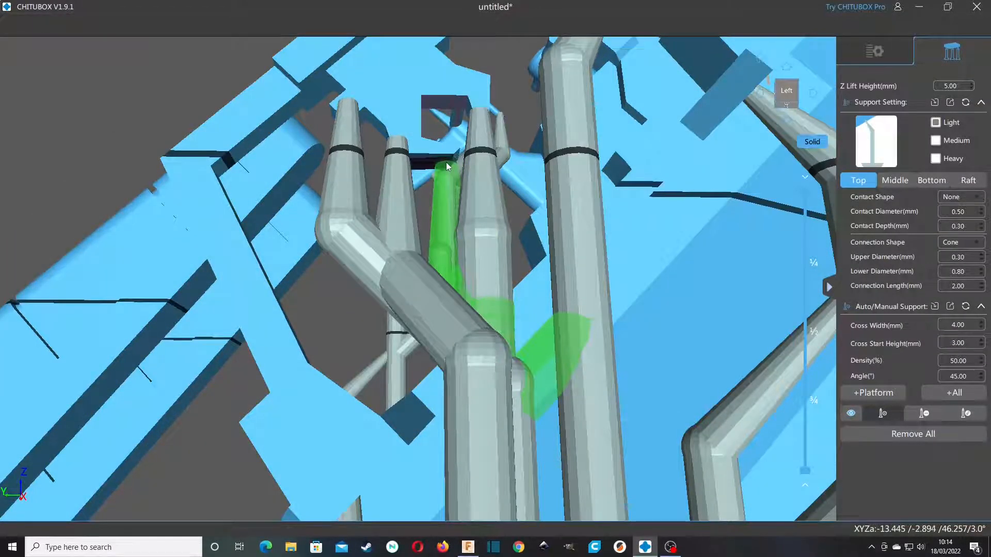
left_click(421, 164)
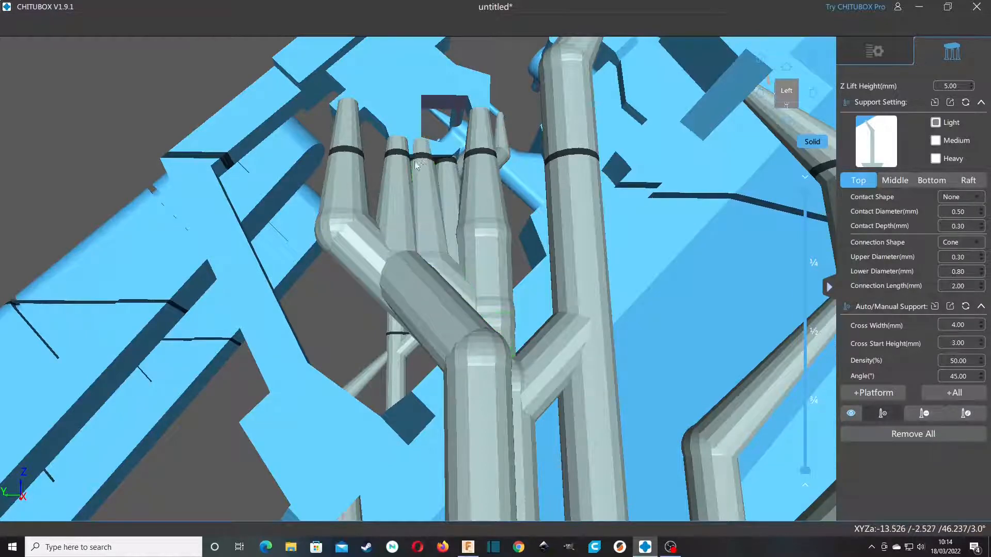
Step: Move the supported freeden v28 model to one end of the build plate, at about X -60.5, Y 7.2
scroll(428, 150, "up", 3)
scroll(442, 141, "down", 8)
right_click_drag(510, 204, 534, 148)
middle_click_drag(169, 383, 407, 206)
right_click_drag(524, 147, 624, 153)
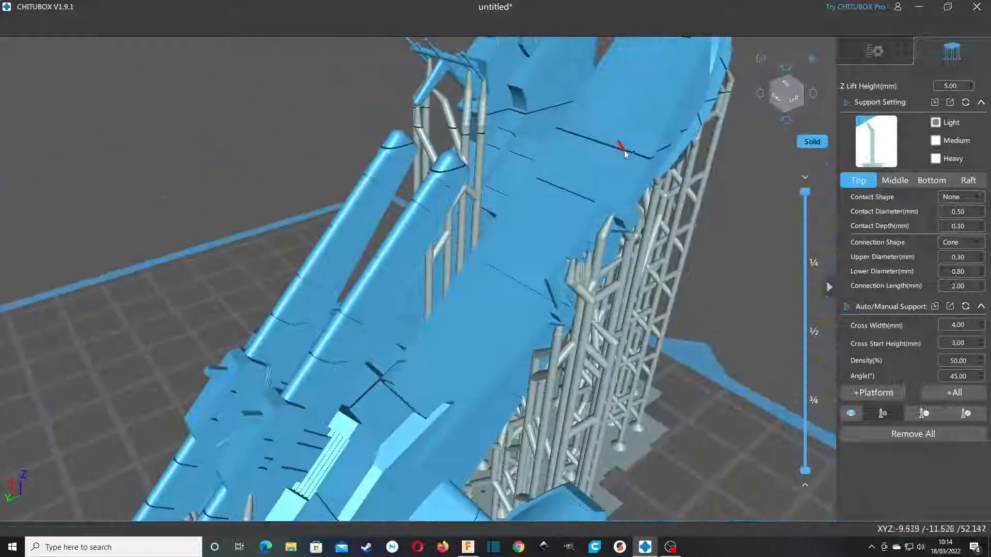
scroll(626, 154, "down", 10)
right_click_drag(659, 243, 717, 144)
left_click(875, 48)
right_click_drag(392, 187, 450, 204)
left_click_drag(499, 198, 656, 235)
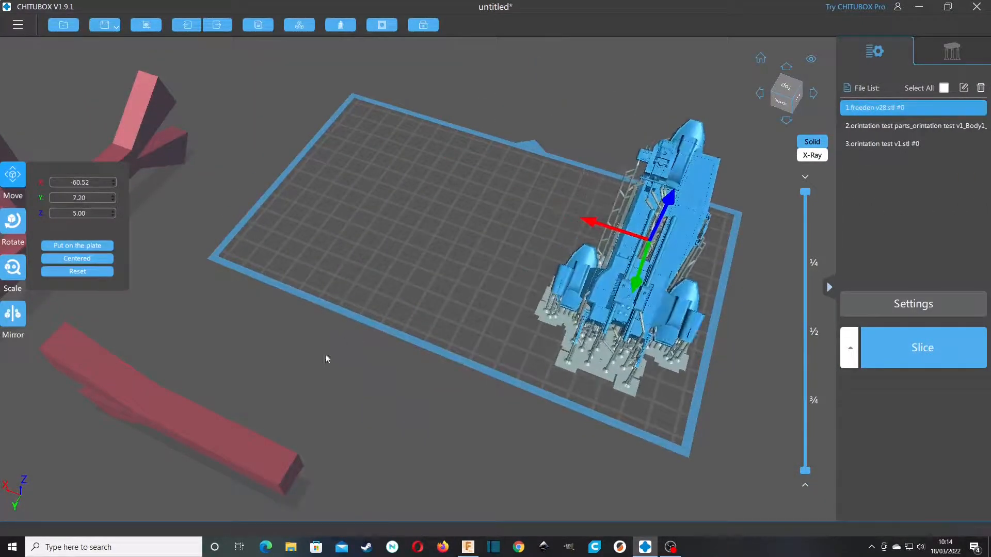
Step: Move the orintation test v1 model back onto the free end of the build plate, at about X 52.9, Y -4.2
left_click(381, 329)
right_click_drag(262, 307, 240, 274)
left_click_drag(132, 139, 413, 206)
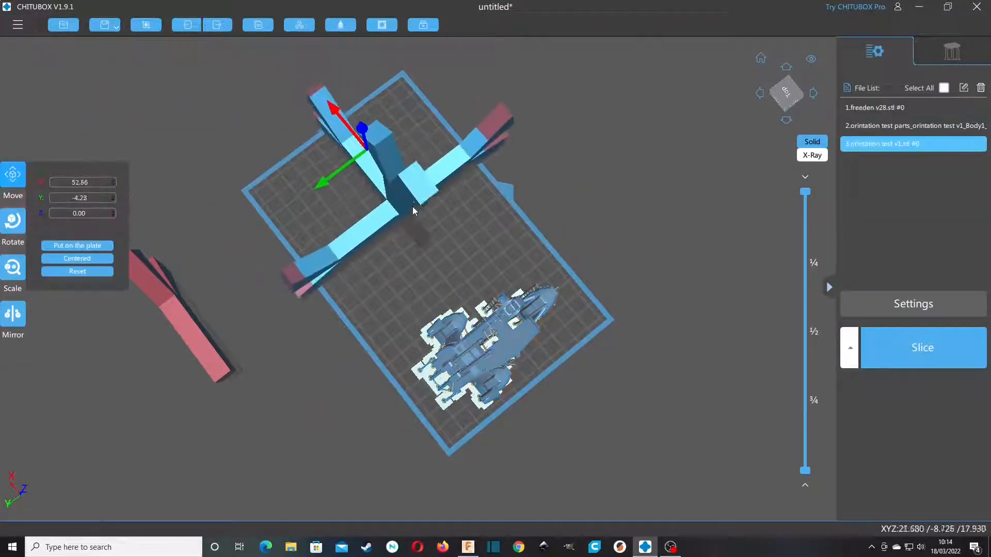
Step: Rotate the orintation test v1 model 45° on the X axis and shift it to about X 32.4, Y -11.1
left_click(13, 222)
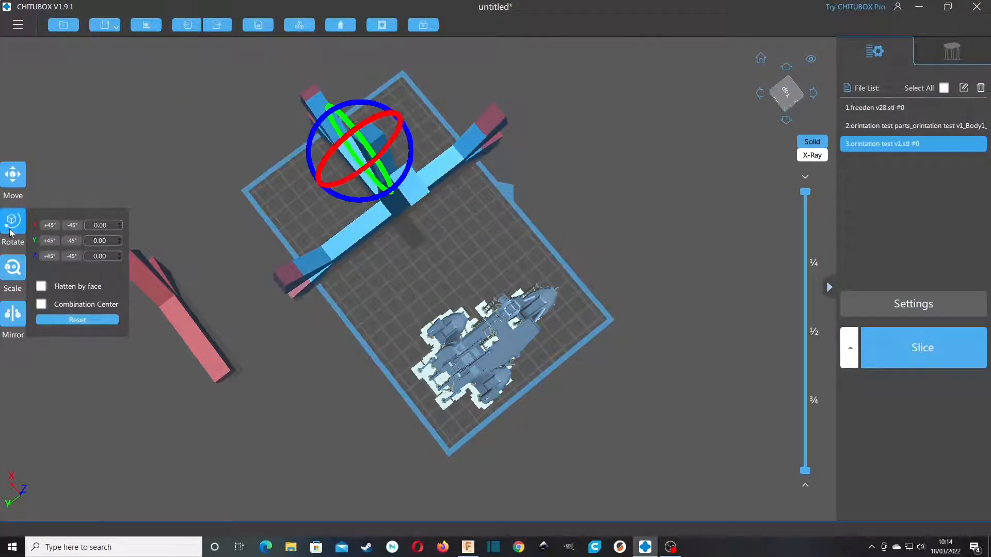
left_click(49, 225)
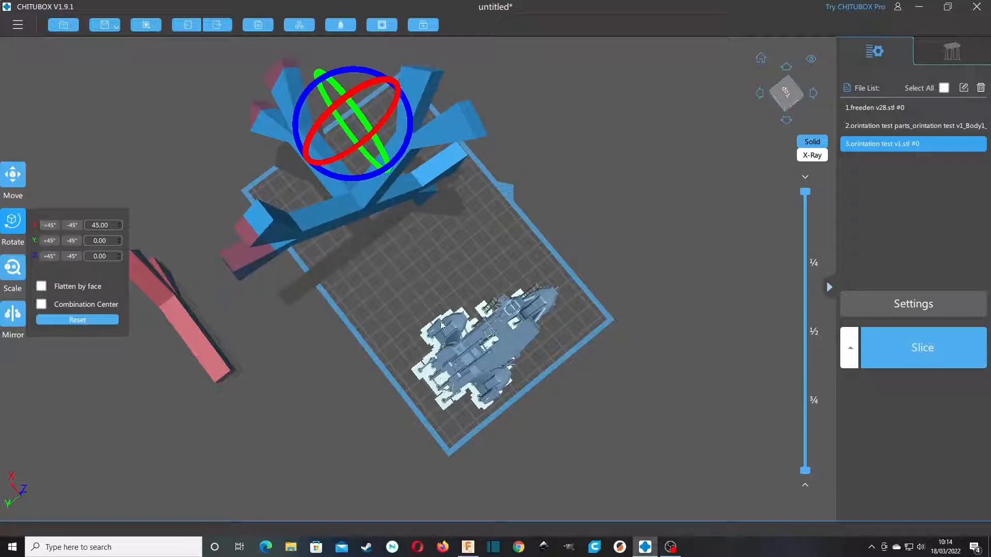
left_click(21, 183)
left_click_drag(361, 205, 402, 225)
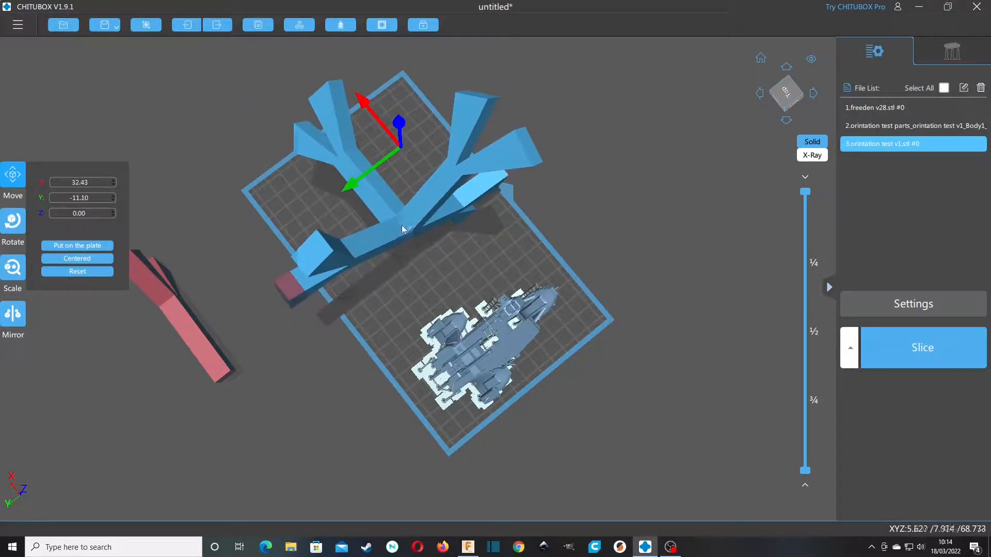
Step: Rotate the orintation test v1 model by -45° on the Z axis to fit it within the build plate
left_click(24, 230)
left_click(72, 256)
left_click_drag(149, 216, 468, 415)
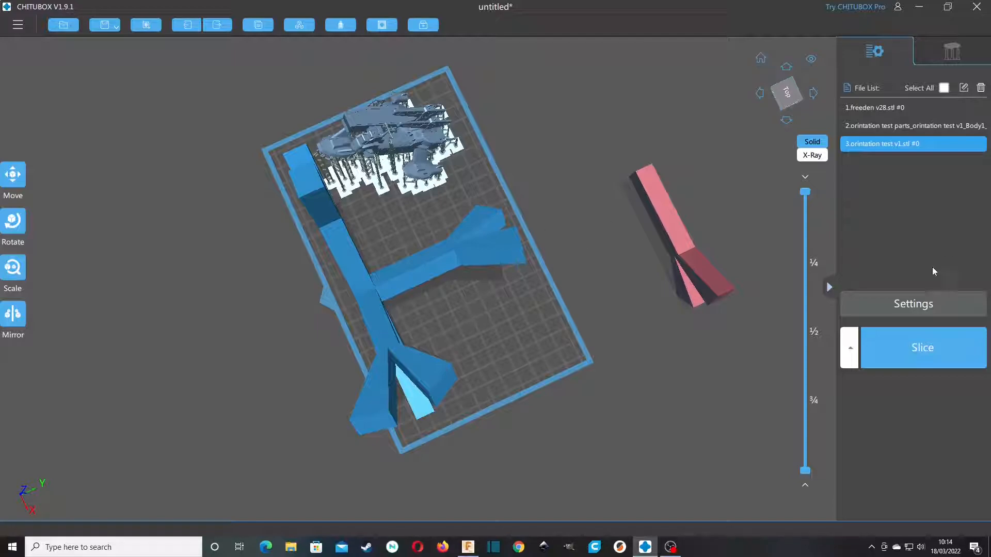
Step: Check the machine settings of the ELEGOO SATURN printer profile
left_click(907, 303)
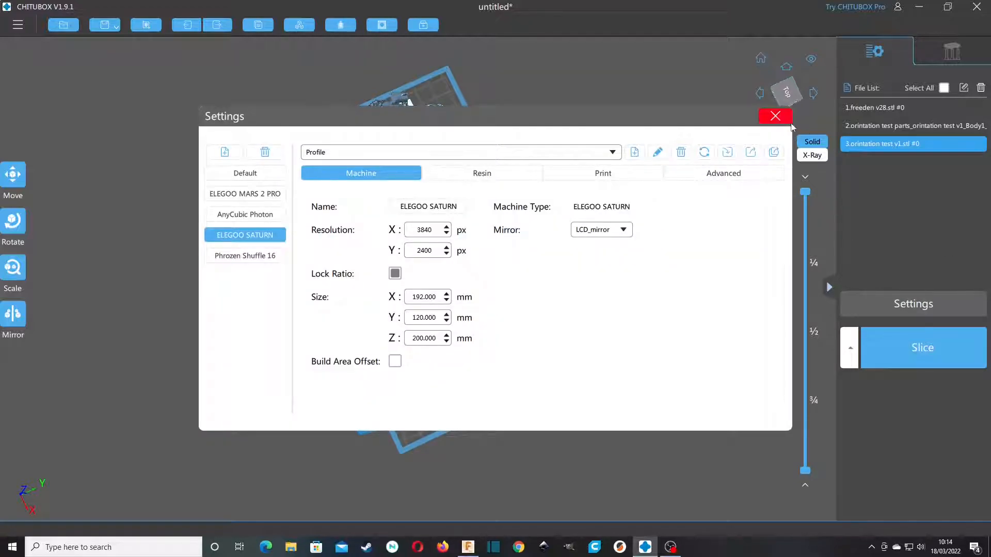
left_click(774, 117)
Step: Generate automatic light supports for all of the orintation test v1 model
left_click_drag(773, 126, 410, 208)
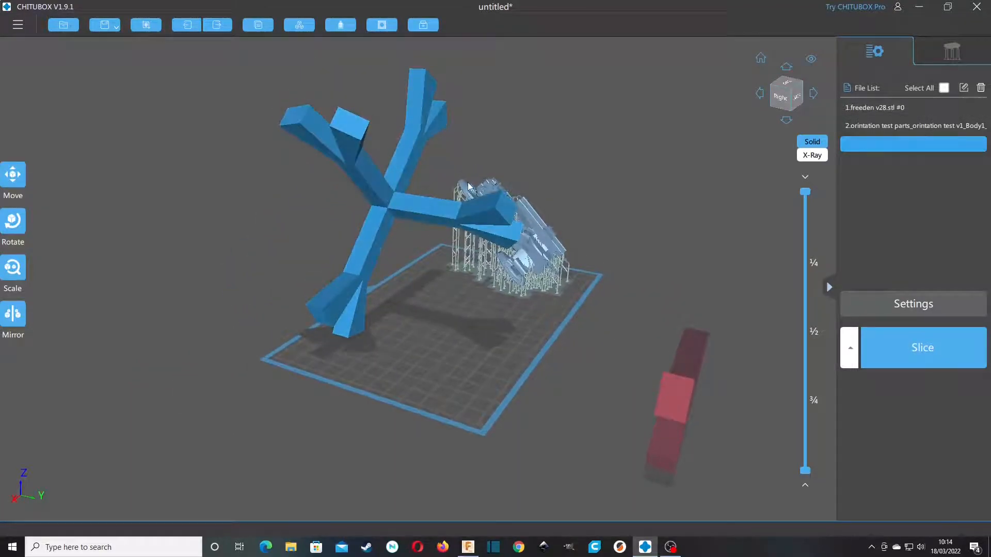
left_click(952, 52)
left_click(959, 395)
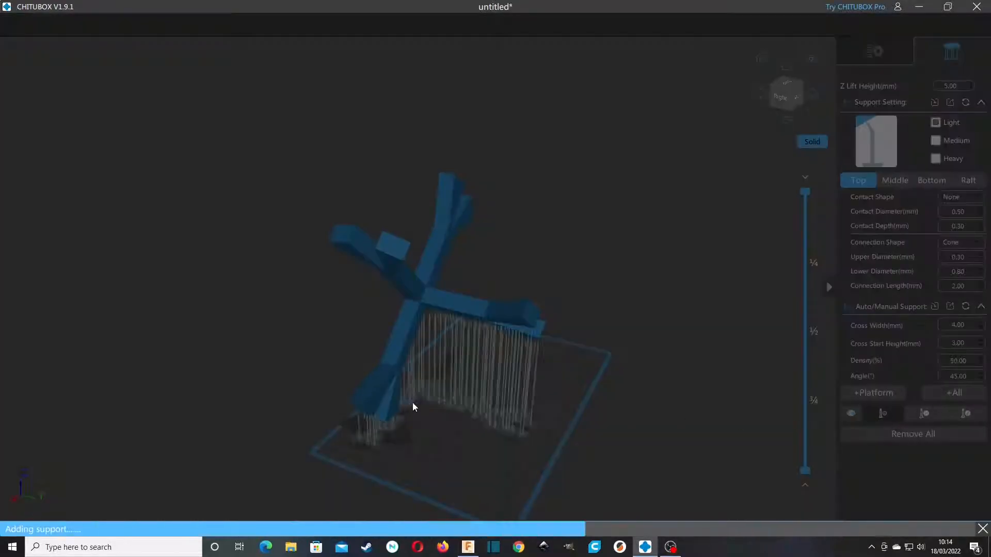
Step: Examine the support contact points on the underside of the orintation test v1 model's branches
left_click_drag(420, 403, 423, 295)
scroll(516, 271, "up", 6)
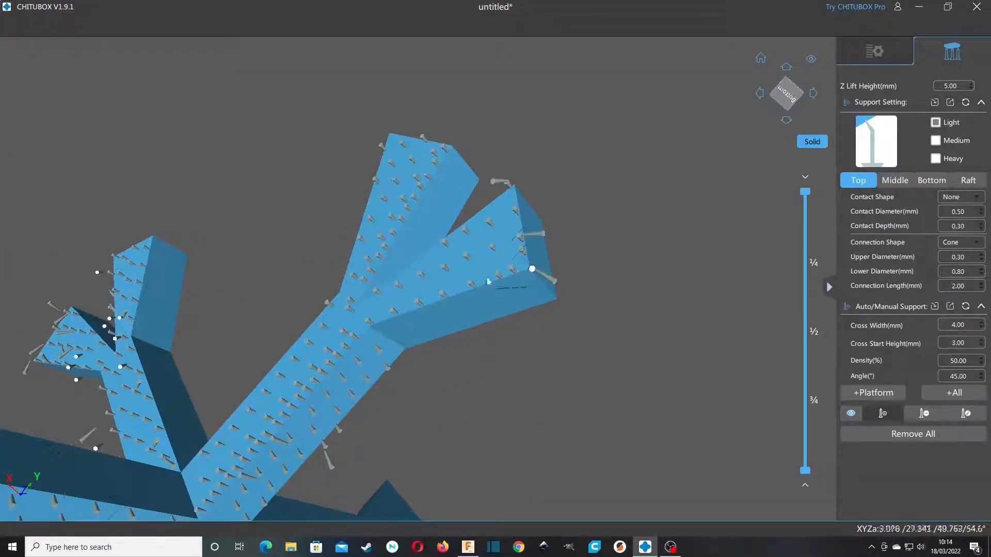
scroll(415, 302, "up", 5)
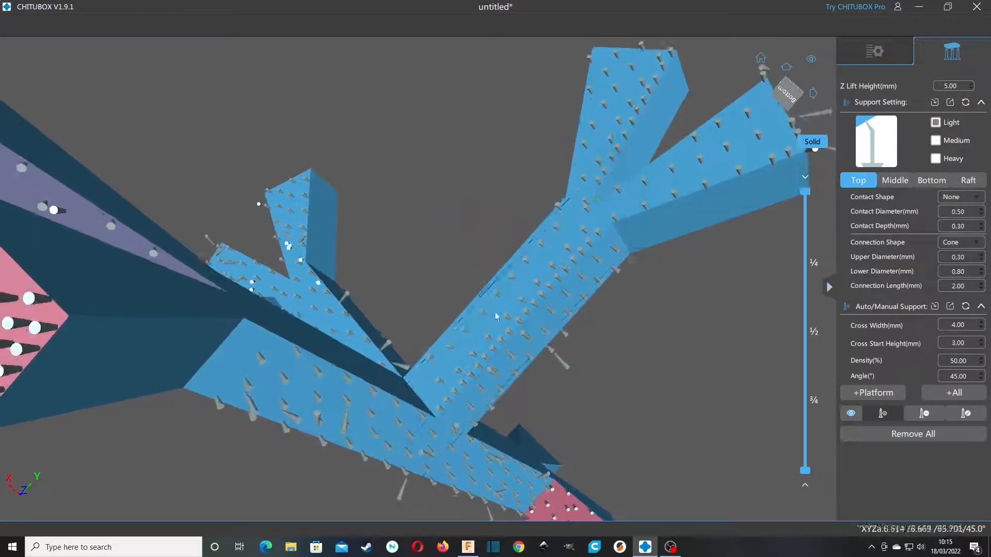
scroll(594, 232, "down", 3)
scroll(488, 173, "up", 3)
scroll(488, 172, "down", 4)
right_click_drag(488, 173, 495, 323)
left_click(874, 52)
scroll(432, 299, "down", 5)
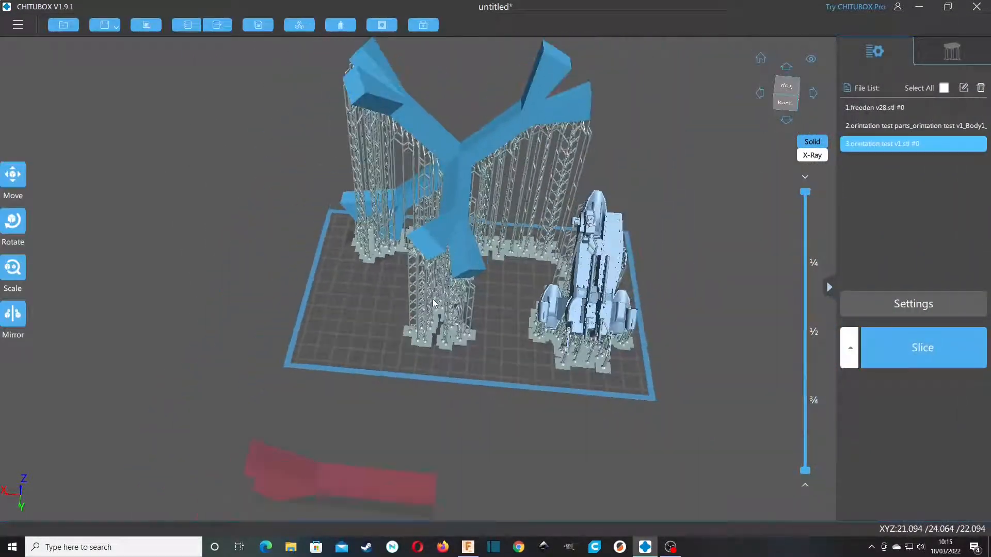
Step: Move the orintation test v1 model off the build plate and bring the orintation test parts body onto it
left_click_drag(438, 229, 129, 133)
left_click(377, 449)
left_click_drag(377, 449, 432, 269)
scroll(416, 316, "up", 3)
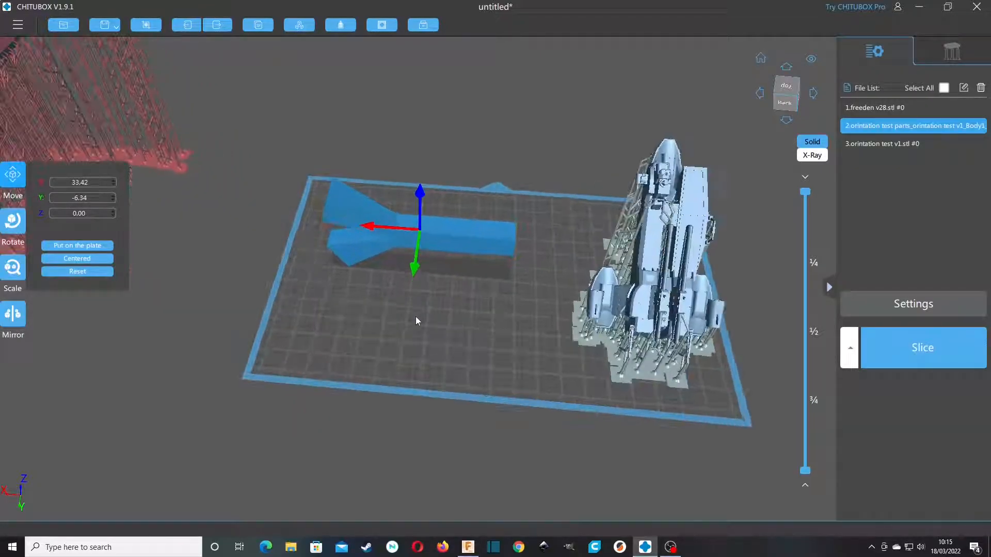
left_click(13, 181)
Step: Rotate the orintation test parts body by 90° on the X axis and -45° on the Y axis
scroll(245, 204, "up", 1)
middle_click_drag(245, 204, 423, 279)
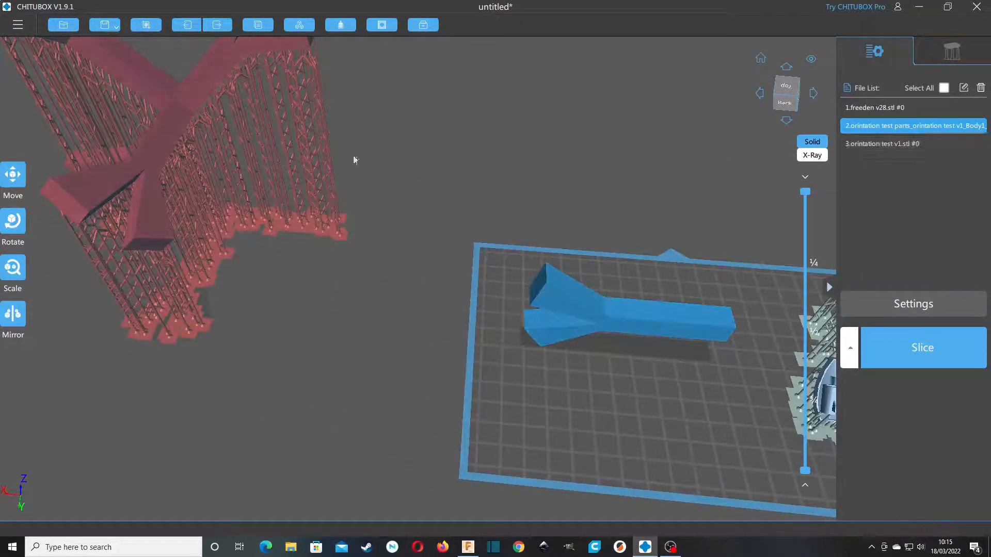
middle_click_drag(447, 235, 73, 111)
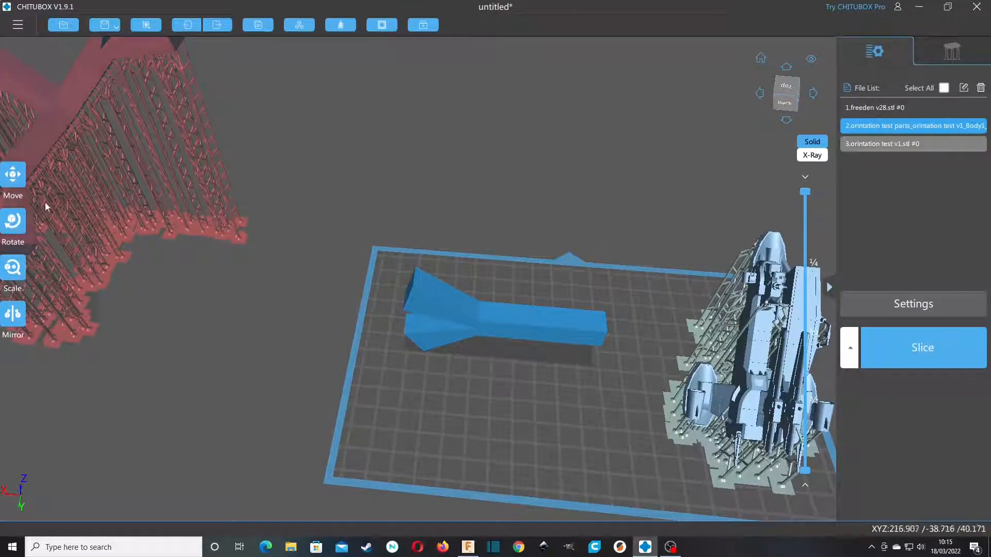
left_click(16, 225)
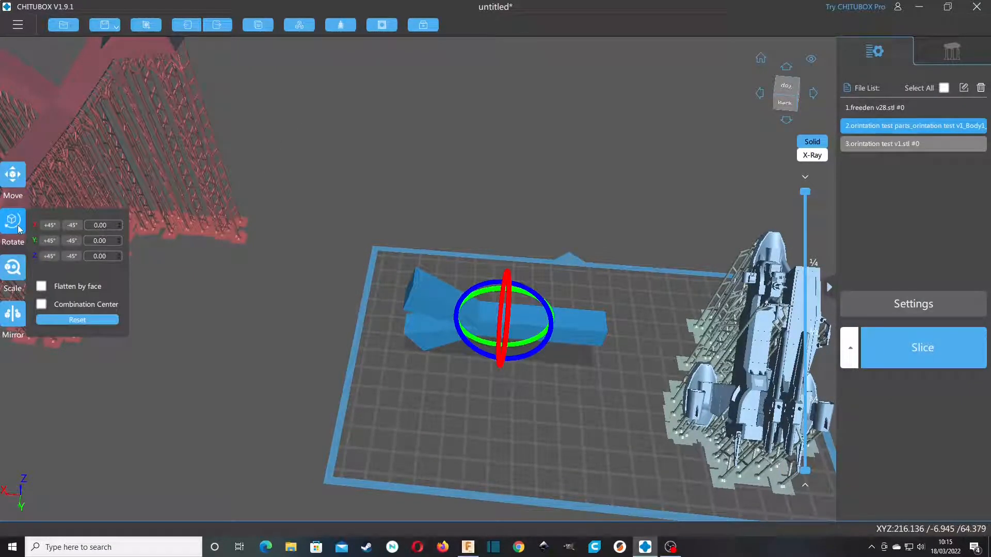
left_click(49, 229)
left_click(49, 229)
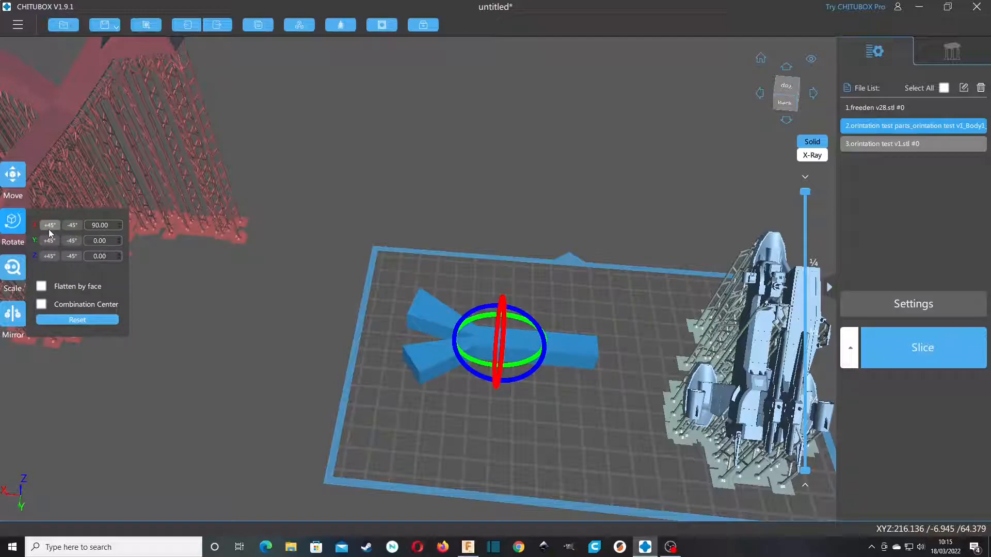
left_click(73, 242)
Step: Generate automatic light supports for all of the 45° tilted parts body and view them from the side
left_click(947, 49)
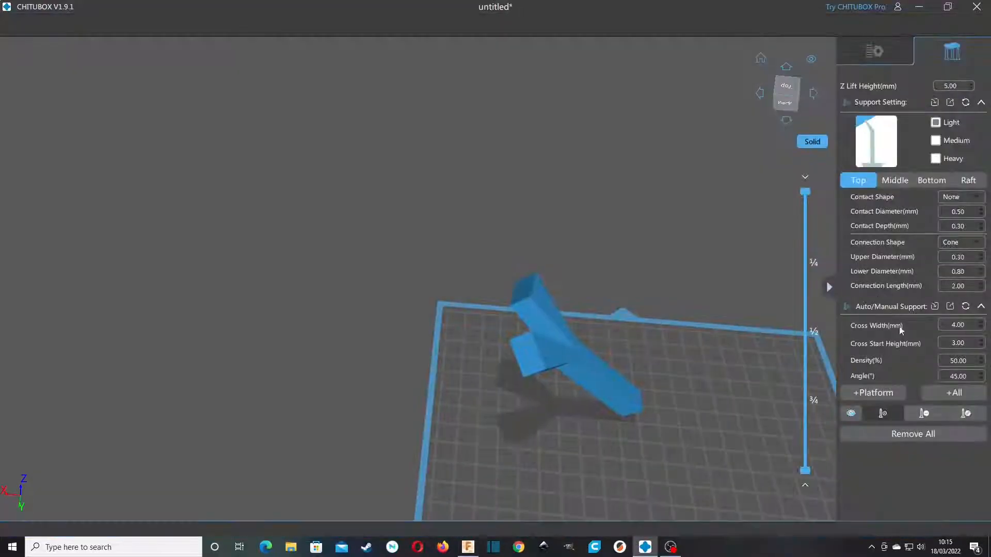
left_click(952, 391)
right_click_drag(715, 470, 919, 166)
left_click(874, 54)
scroll(238, 340, "down", 3)
left_click(15, 227)
scroll(295, 329, "up", 3)
right_click_drag(175, 289, 356, 299)
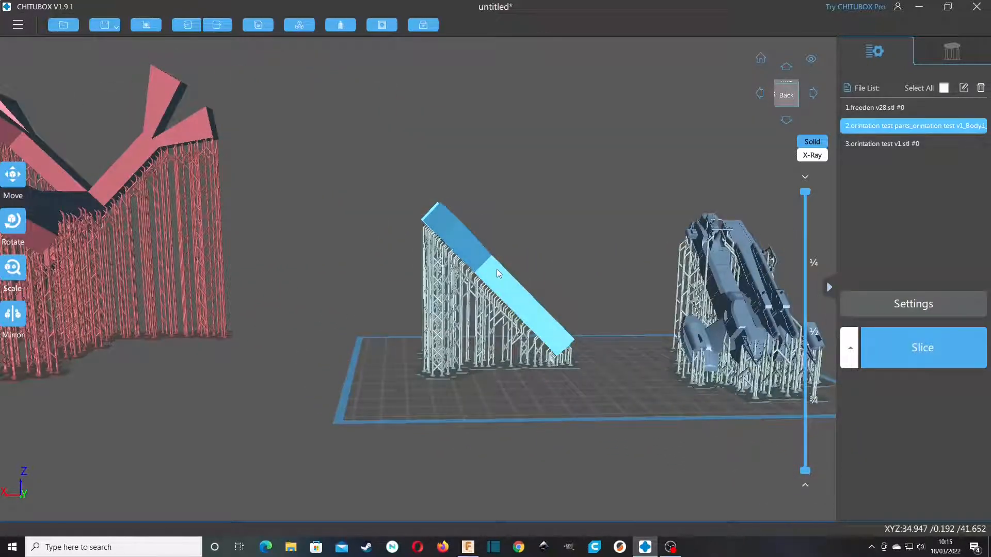
Step: Rotate the parts body by a further -45° on the Y axis to stand it upright, accepting removal of its supports
left_click(11, 227)
left_click(71, 241)
key("Return")
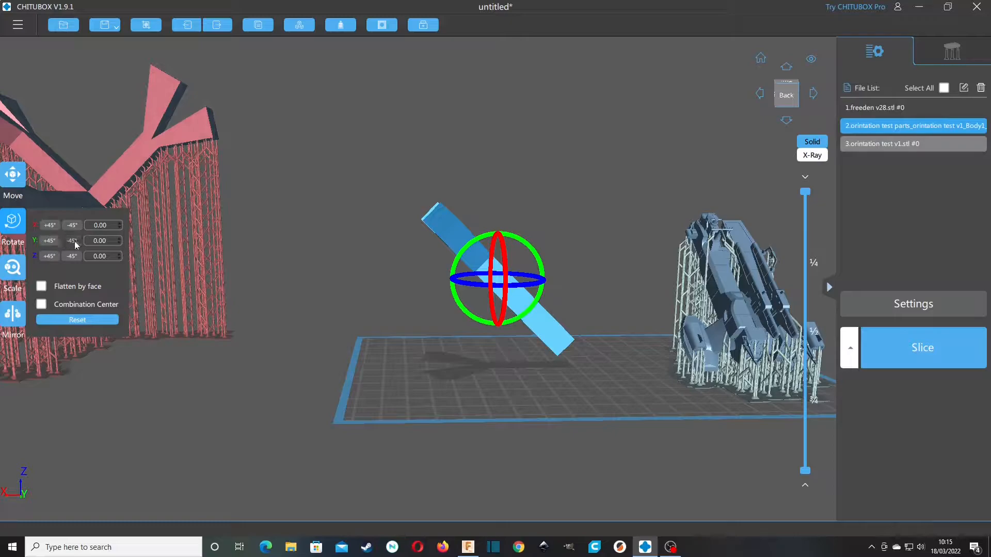
left_click(73, 240)
Step: Generate automatic light supports for all of the upright parts body and turn to its underside
left_click(955, 53)
left_click(942, 394)
left_click_drag(698, 453, 657, 320)
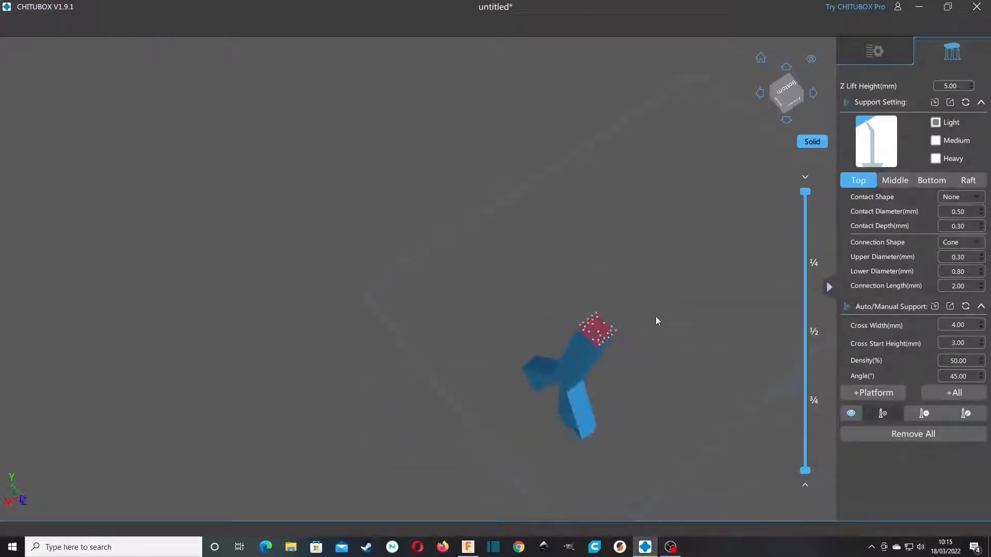
Step: Add three extra light supports by hand near the edges of the upright body's bottom face
scroll(593, 318, "up", 5)
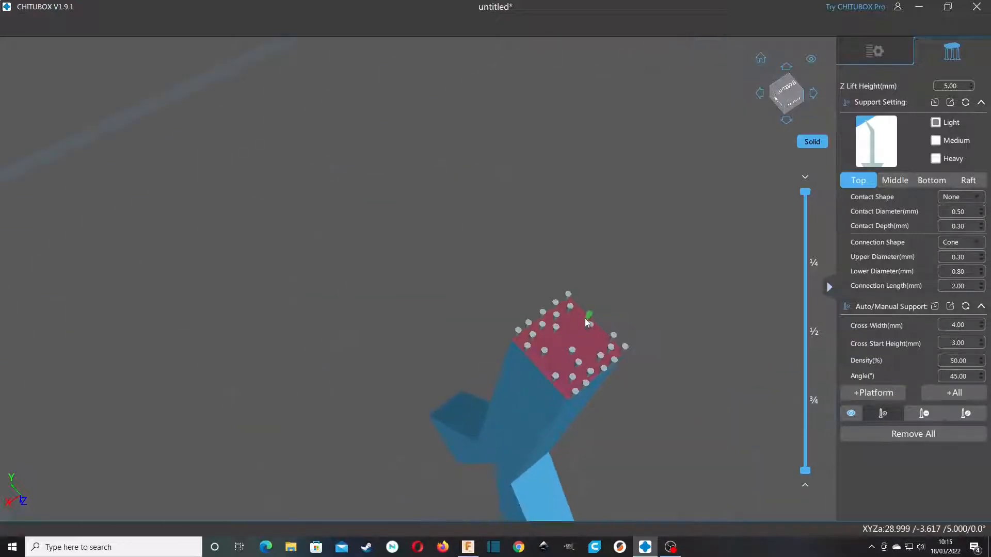
left_click(592, 309)
left_click(625, 345)
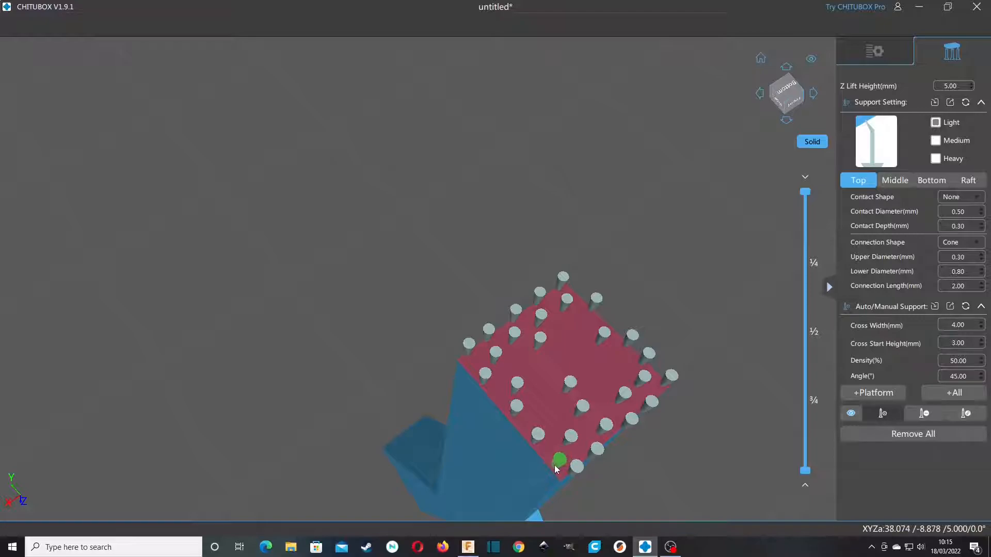
left_click(555, 465)
right_click_drag(689, 192, 671, 369)
left_click(875, 56)
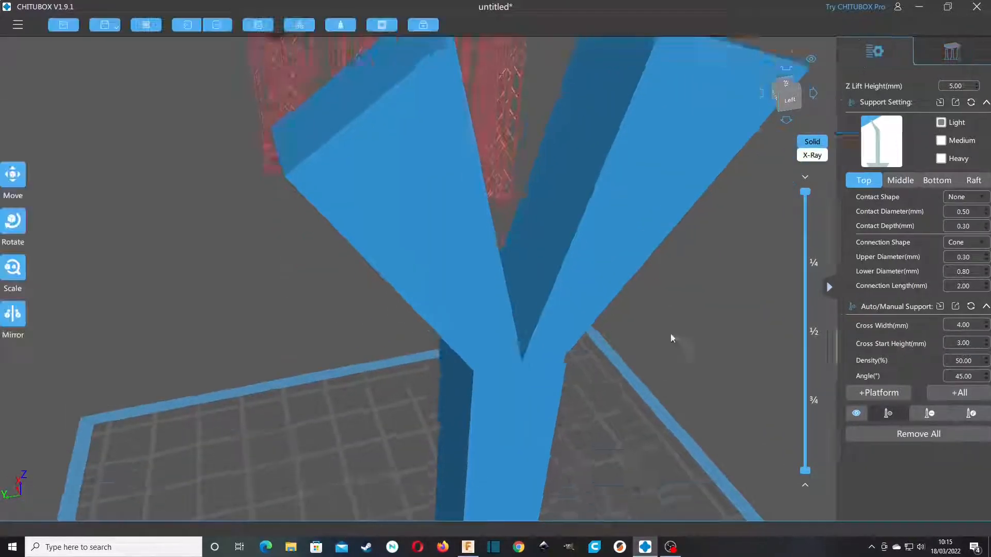
Step: Rotate the upright parts body by 45° on the Y axis to tilt it back, accepting removal of its supports
right_click_drag(587, 411, 524, 367)
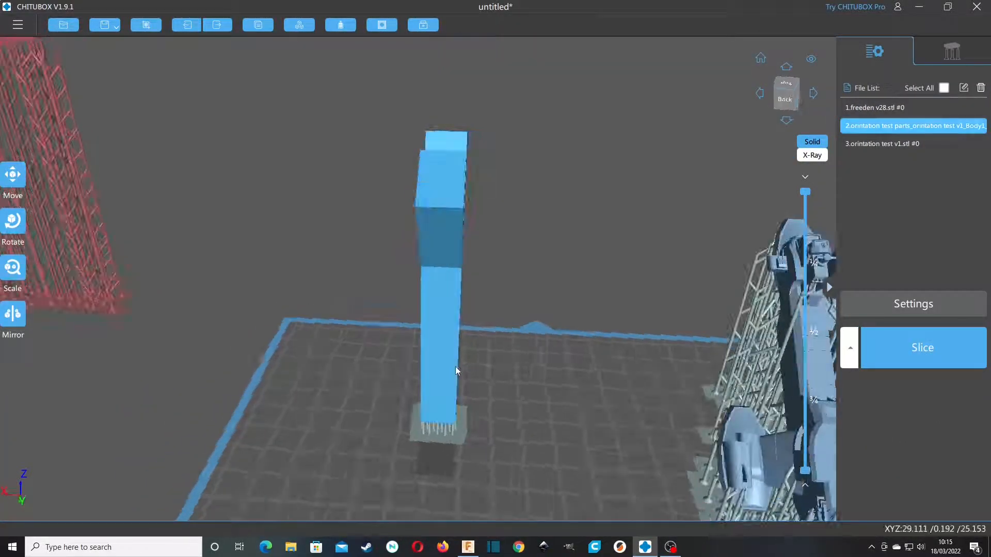
left_click(13, 221)
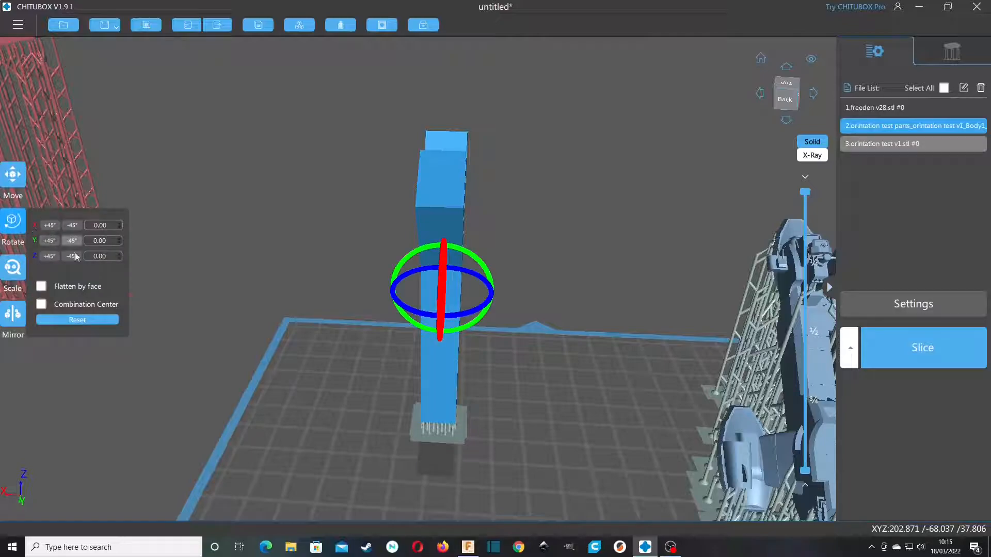
left_click(49, 241)
left_click(459, 299)
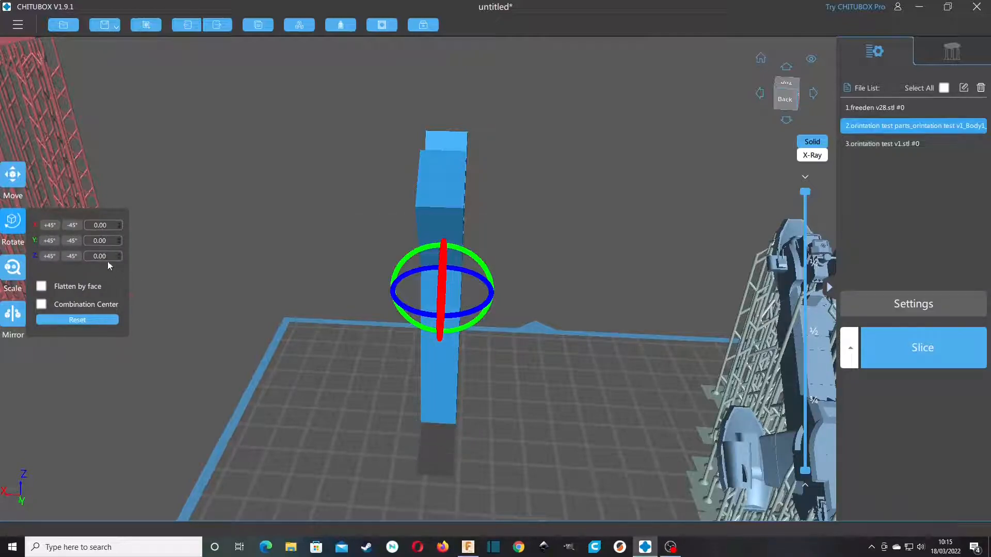
left_click(49, 240)
Step: Generate automatic light supports for all of the re-tilted parts body and return to the model list
left_click(952, 65)
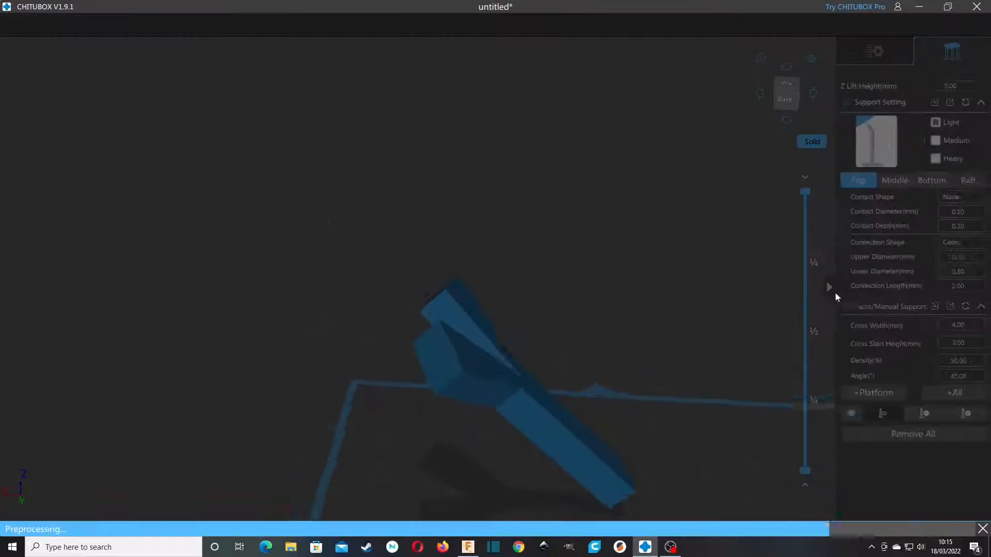
left_click(966, 394)
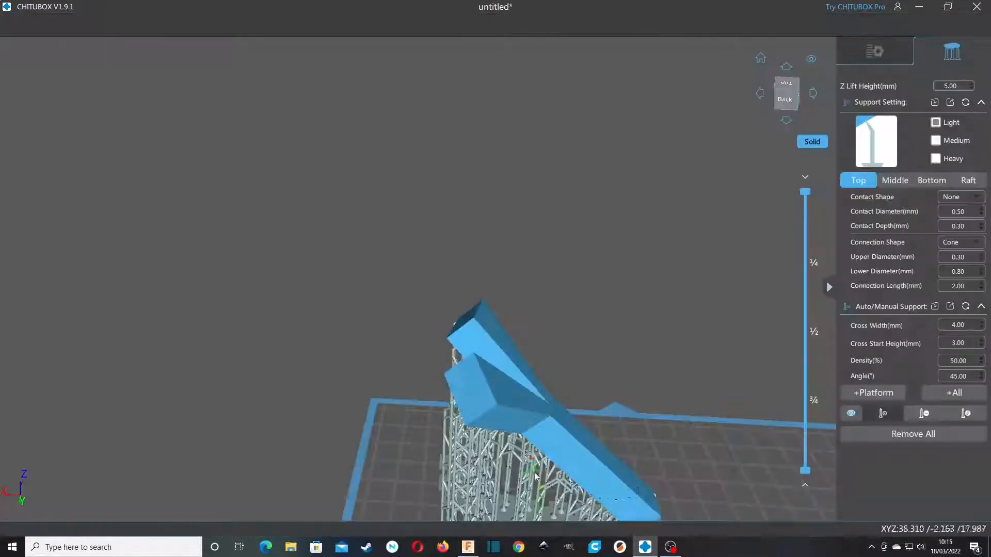
left_click(860, 61)
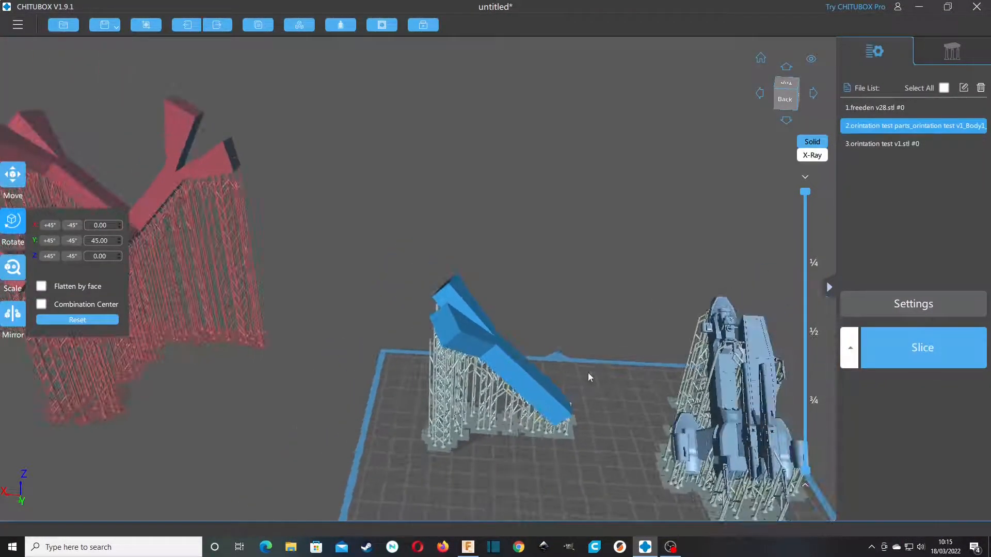
Step: Move the parts body and the freeden model off the plate and place orintation test v1 at X 19.24, Y -0.14
left_click_drag(494, 323, 493, 173)
left_click_drag(187, 166, 512, 202)
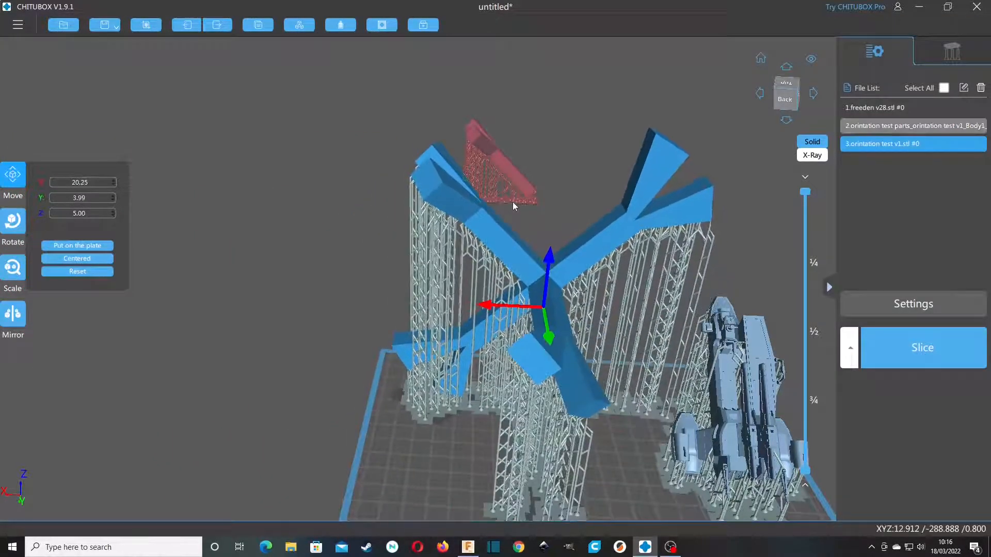
left_click_drag(713, 400, 646, 398)
left_click_drag(458, 326, 285, 100)
left_click_drag(559, 357, 562, 349)
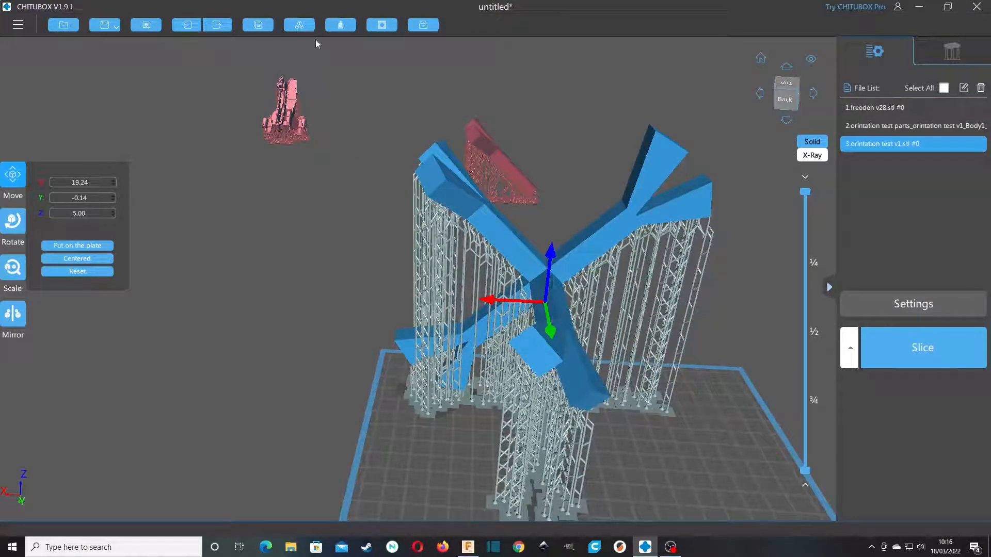
Step: Hollow the orintation test v1 model inward with a 1.20 mm wall thickness and no infill structure
left_click(340, 26)
left_click(430, 139)
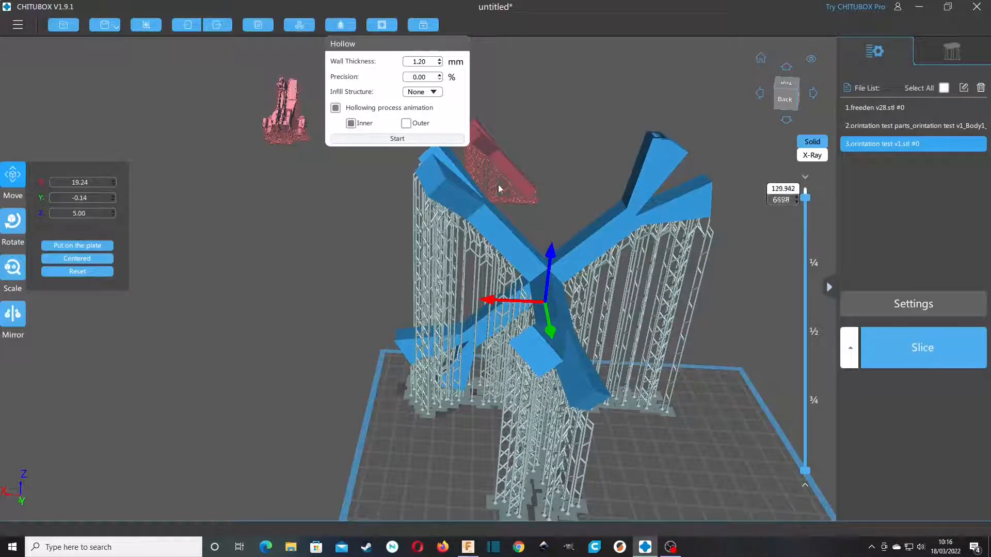
middle_click_drag(608, 201, 588, 217)
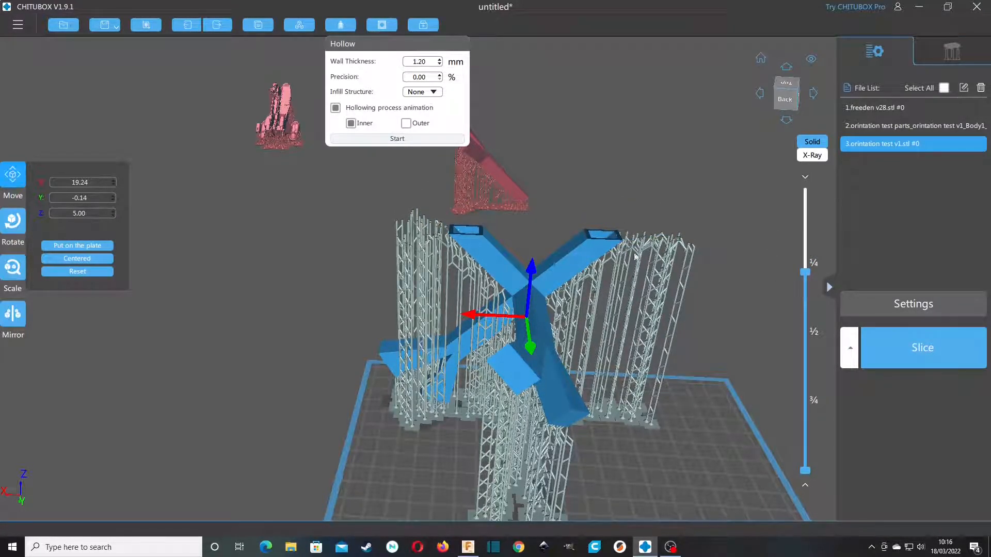
Step: Lower the layer cut to the model's lowest branch and dig circular 2.50 mm holes, 10.00 mm deep, in its floor
left_click_drag(808, 276, 773, 462)
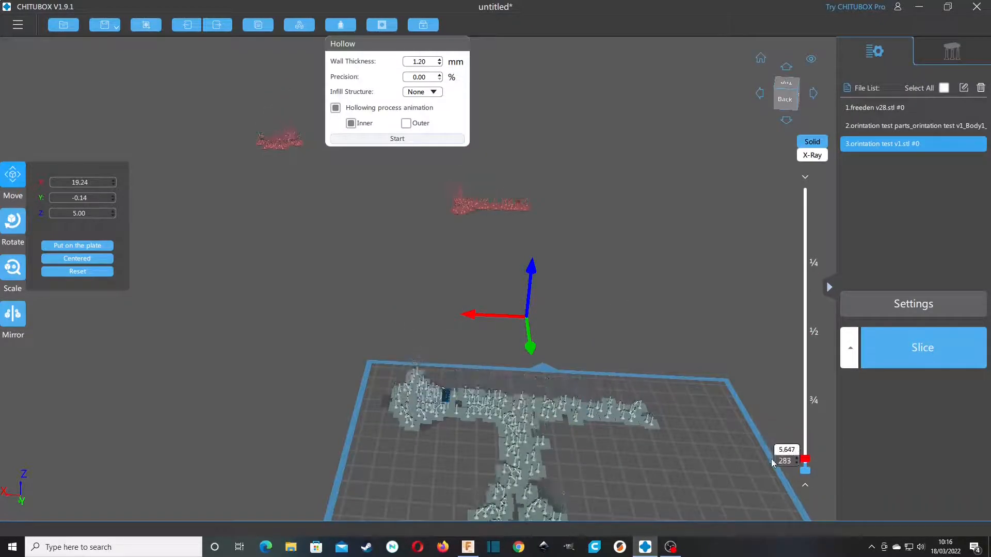
right_click_drag(707, 413, 495, 393)
scroll(673, 417, "up", 8)
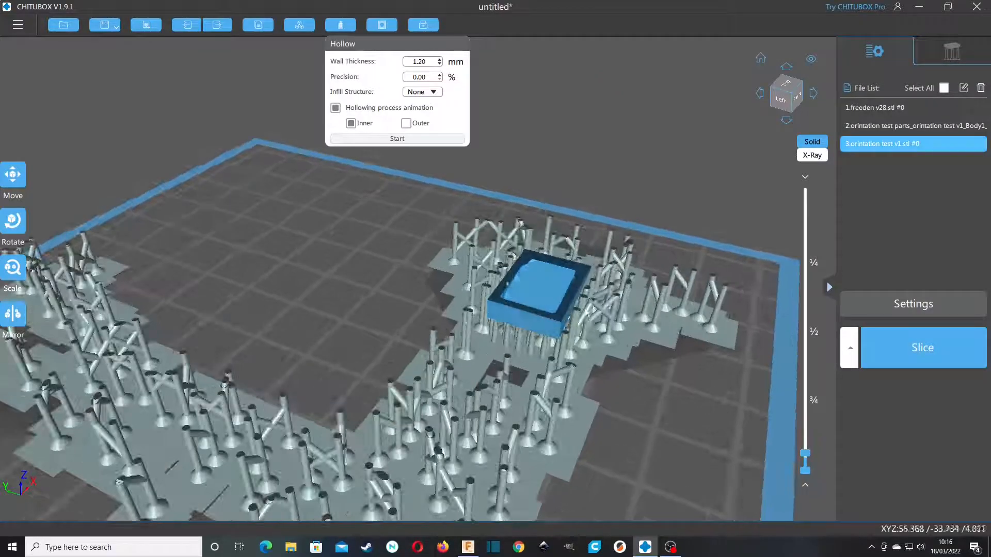
left_click(382, 26)
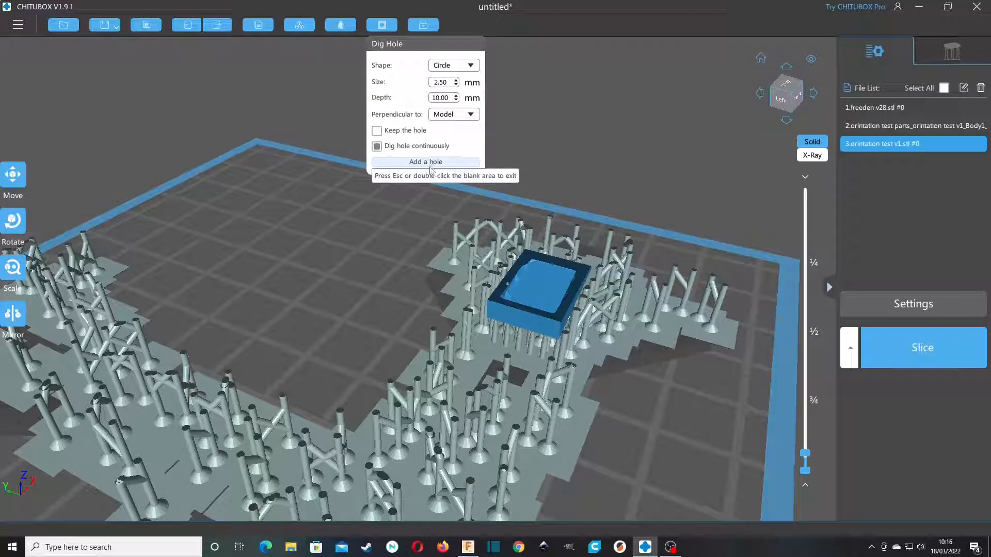
left_click(432, 162)
left_click(519, 302)
left_click(546, 309)
left_click_drag(764, 283, 748, 315)
Step: Raise the layer cut slightly and dig another 2.50 mm hole inside the lowest branch
left_click_drag(802, 461, 804, 431)
left_click(546, 271)
left_click_drag(740, 350, 653, 438)
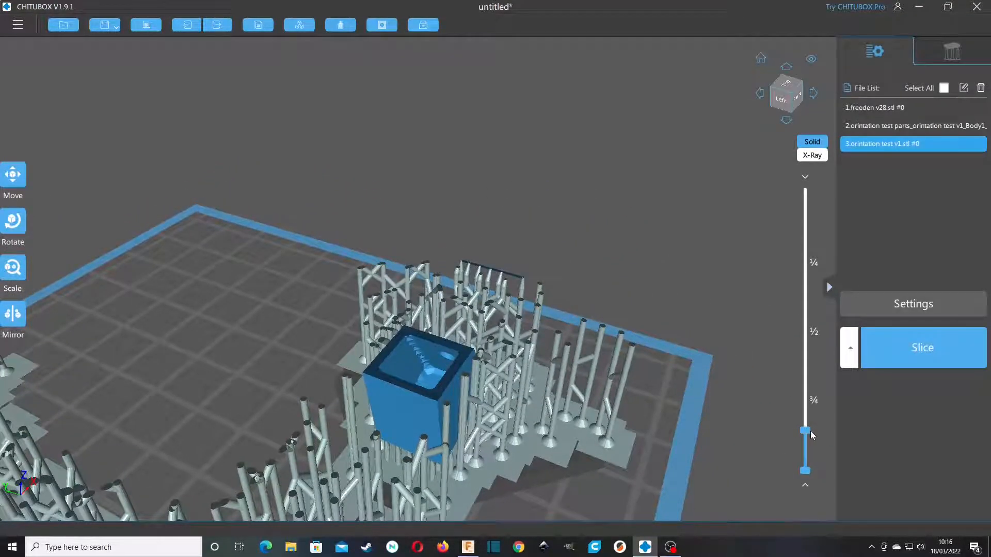
Step: Cut the model at a higher layer and dig three more drain holes in the branch's exposed inner surface
left_click_drag(807, 432, 806, 417)
right_click_drag(720, 295, 548, 251)
left_click_drag(548, 252, 653, 429)
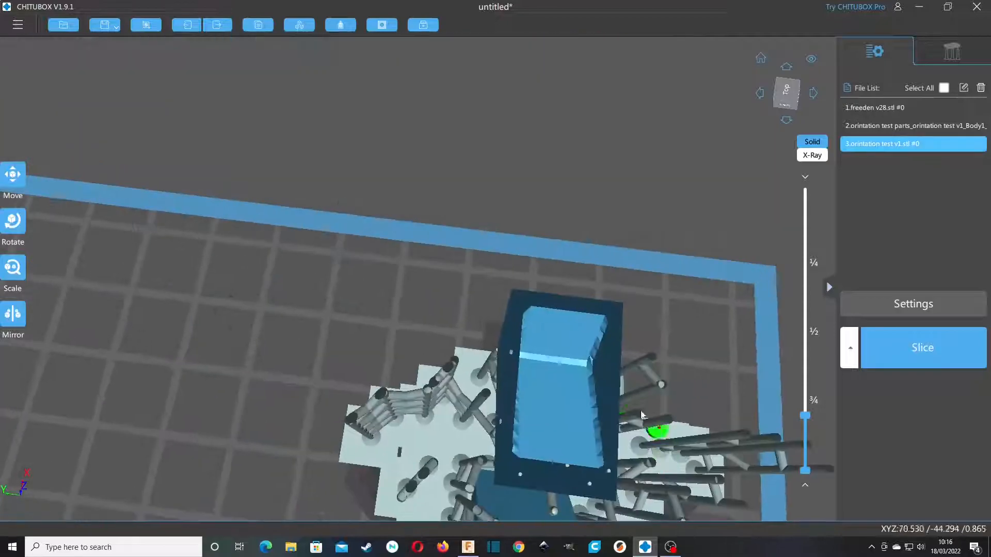
left_click(535, 410)
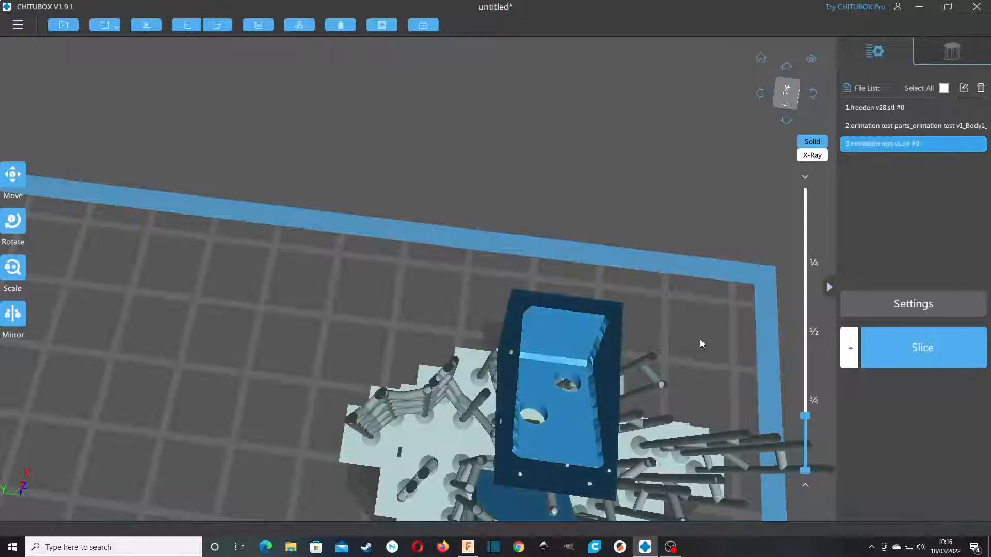
left_click_drag(695, 343, 653, 334)
left_click(488, 327)
scroll(733, 321, "down", 4)
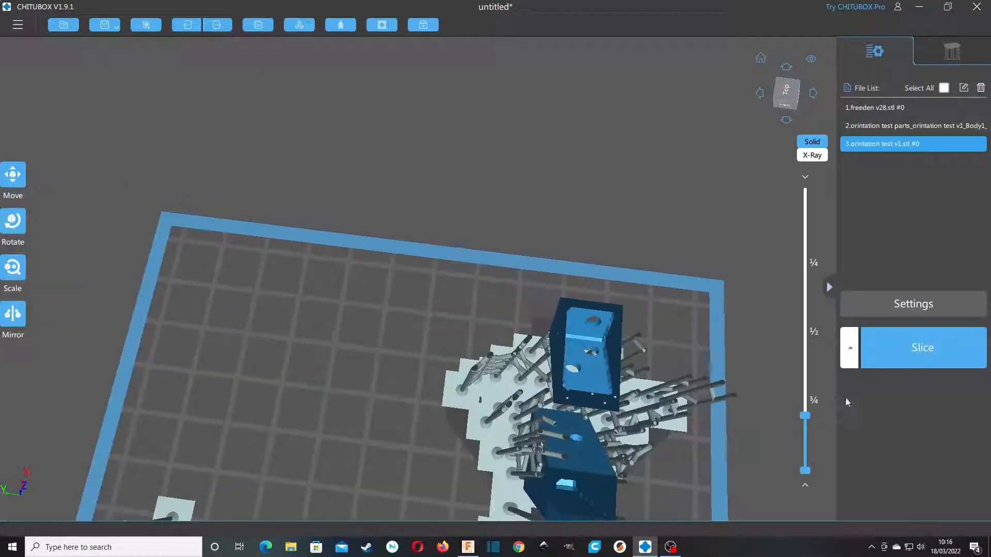
Step: Raise the layer cut in stages to about 59 mm and try to dig further holes inside the exposed main arm
left_click_drag(807, 420, 806, 394)
right_click_drag(725, 349, 587, 384)
scroll(587, 385, "down", 3)
left_click_drag(586, 428, 460, 171)
scroll(671, 403, "down", 2)
scroll(694, 430, "up", 1)
scroll(626, 408, "up", 3)
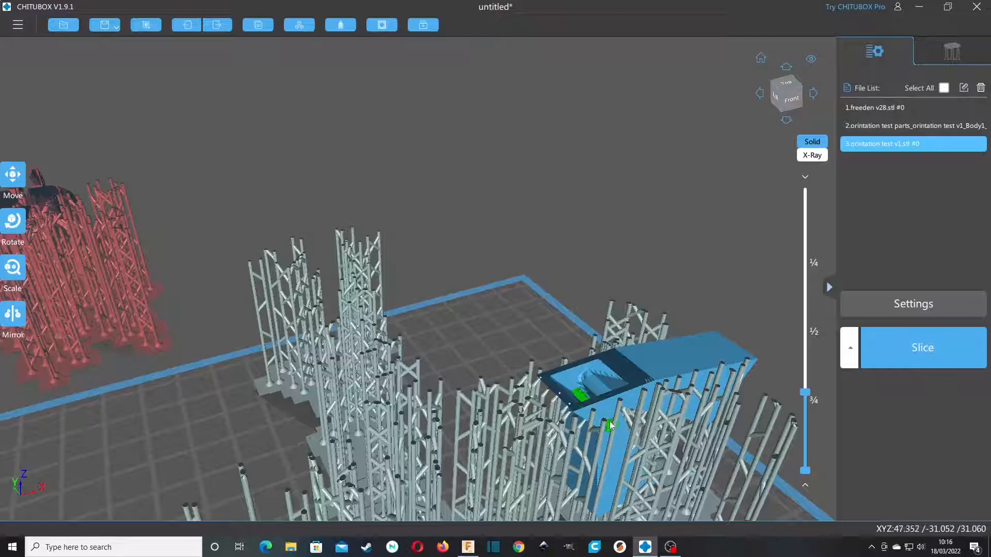
left_click_drag(804, 393, 806, 352)
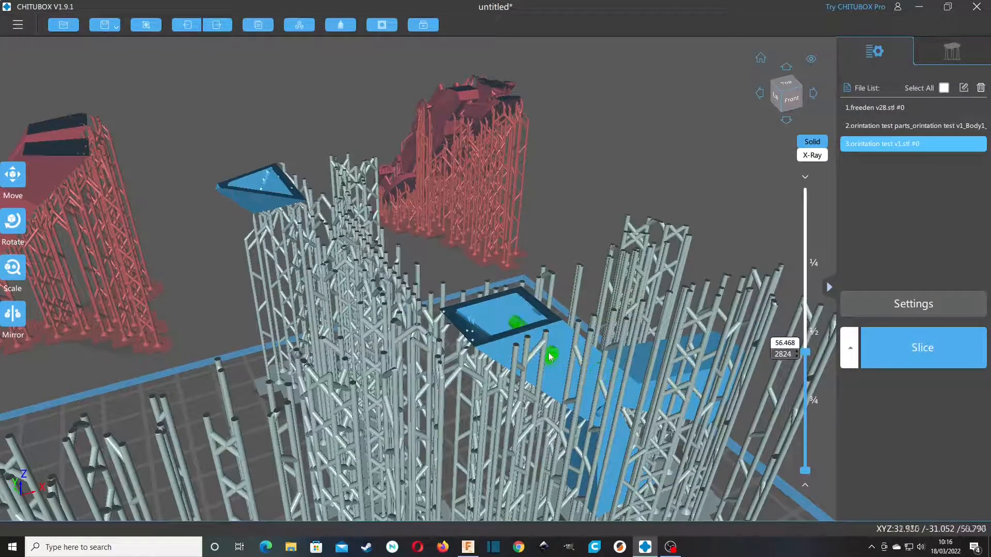
mouse_move(809, 354)
left_mouse_down()
mouse_move(806, 316)
mouse_move(806, 347)
left_mouse_up()
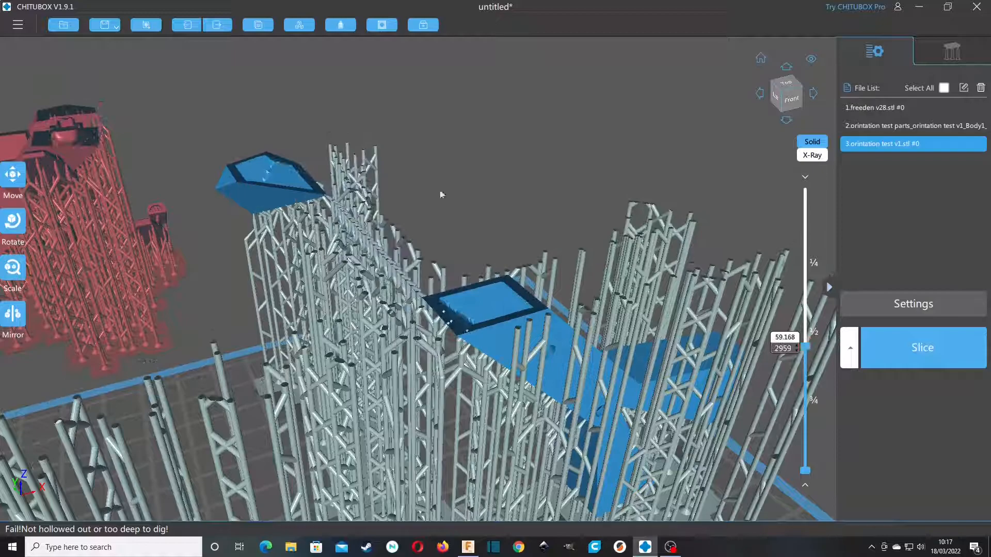
Step: Dig three drain holes in the inner floor of the cut-open branch on the opposite arm
right_click_drag(459, 208, 487, 223)
middle_click_drag(487, 222, 818, 242)
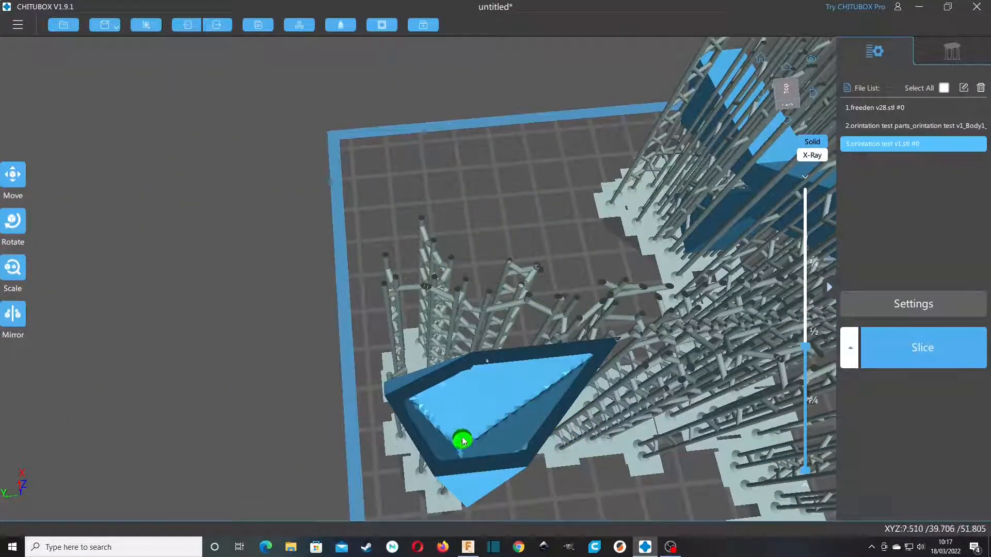
left_click(459, 432)
left_click(533, 387)
left_click(454, 391)
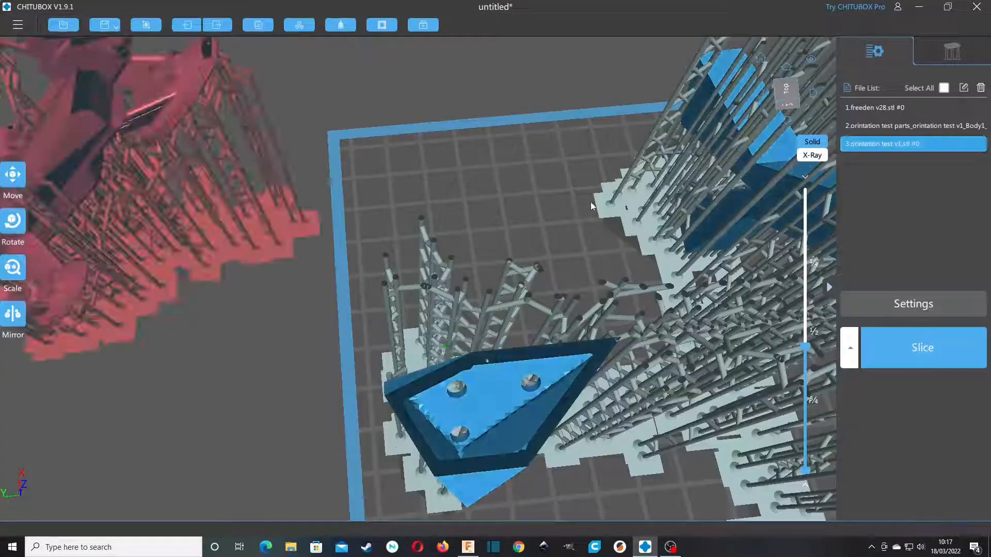
middle_click_drag(591, 202, 466, 229)
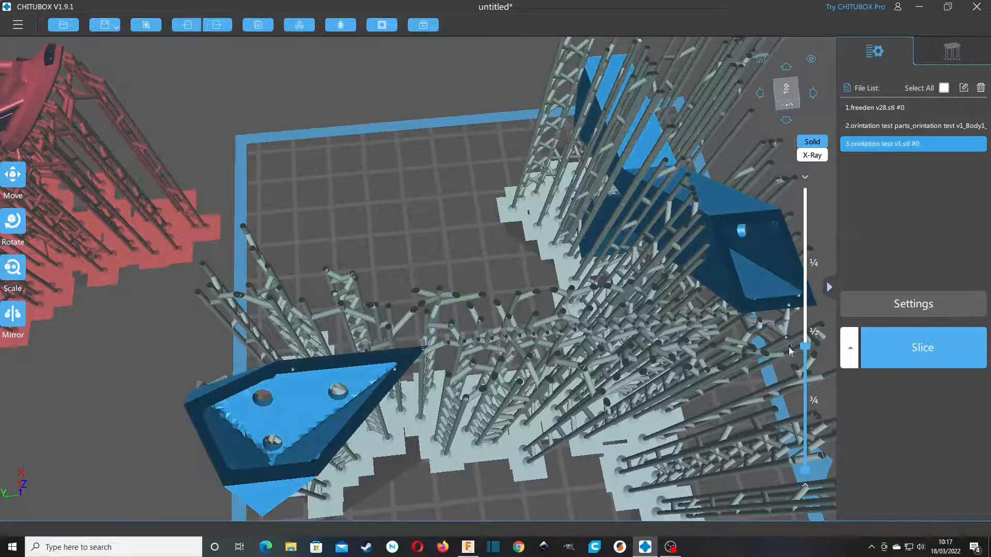
Step: Raise the layer cut to about 68.5 mm and dig three drain holes, one in the exposed branch and two along the main arm
left_click_drag(804, 345, 801, 331)
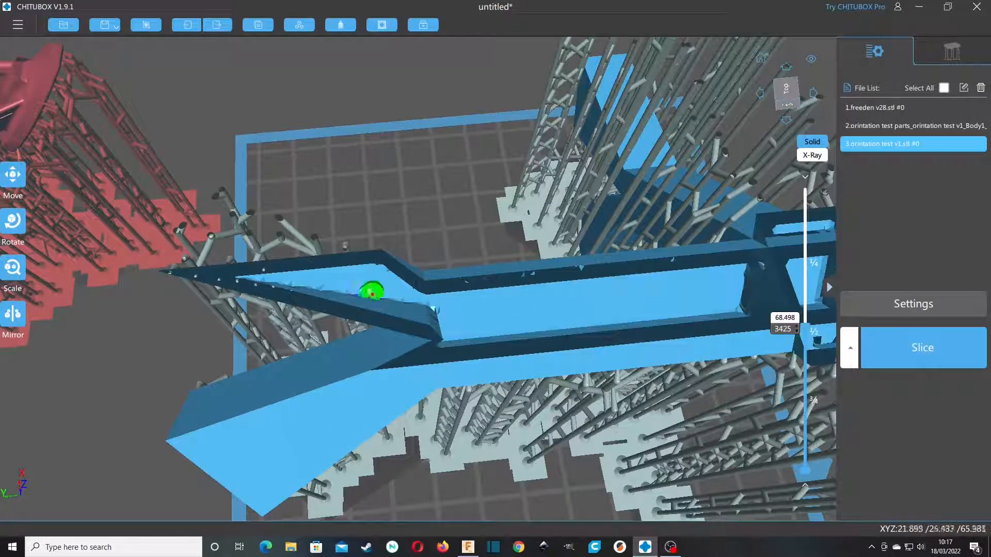
left_click(330, 279)
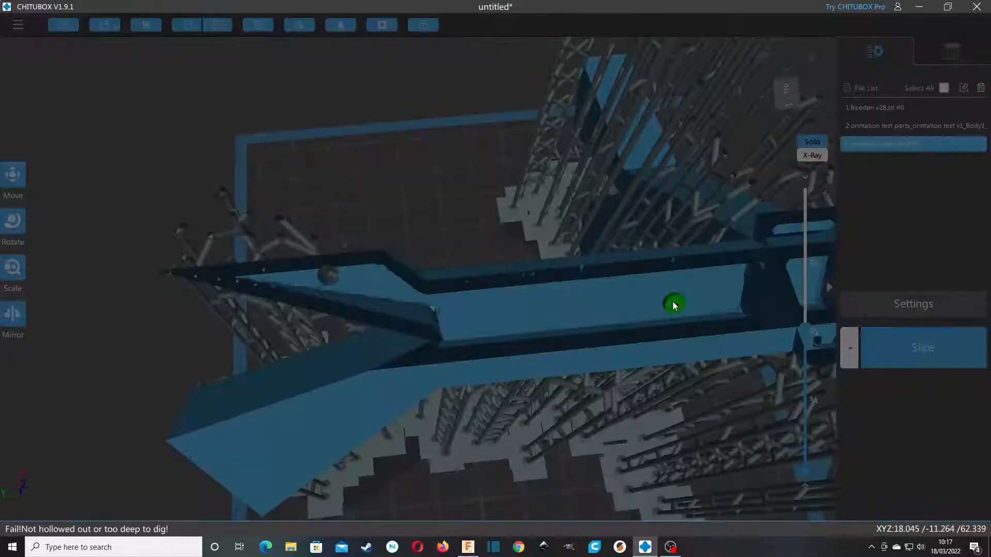
left_click(504, 318)
middle_click_drag(518, 308, 334, 268)
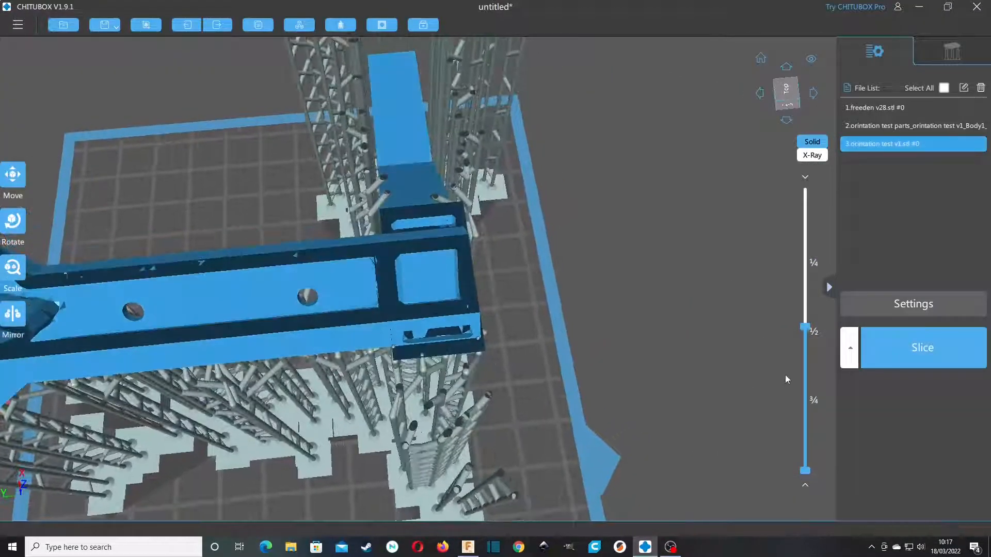
right_click_drag(352, 325, 527, 342)
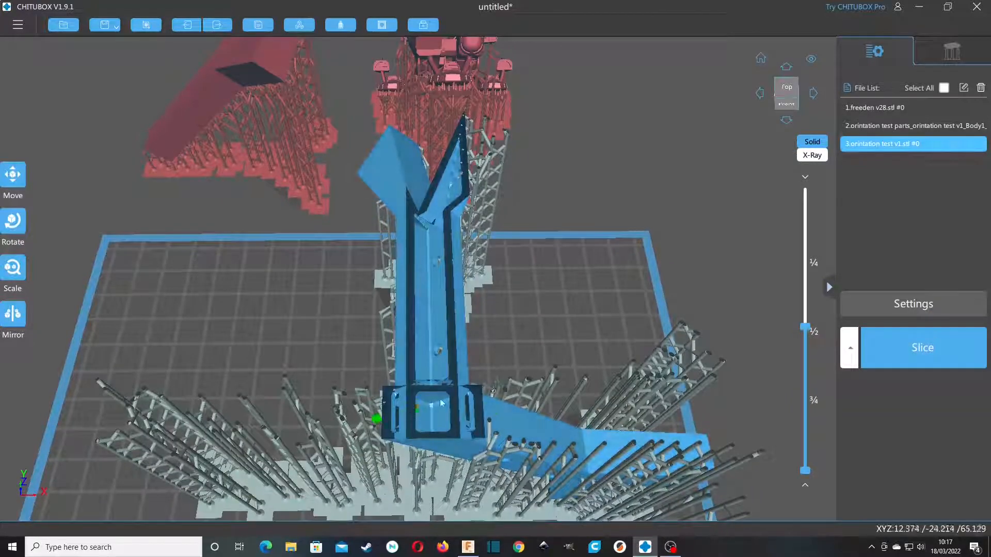
Step: Raise the layer cut to about 85.2 mm and dig one drain hole inside each of the two cut-open arms
left_click_drag(800, 327, 804, 313)
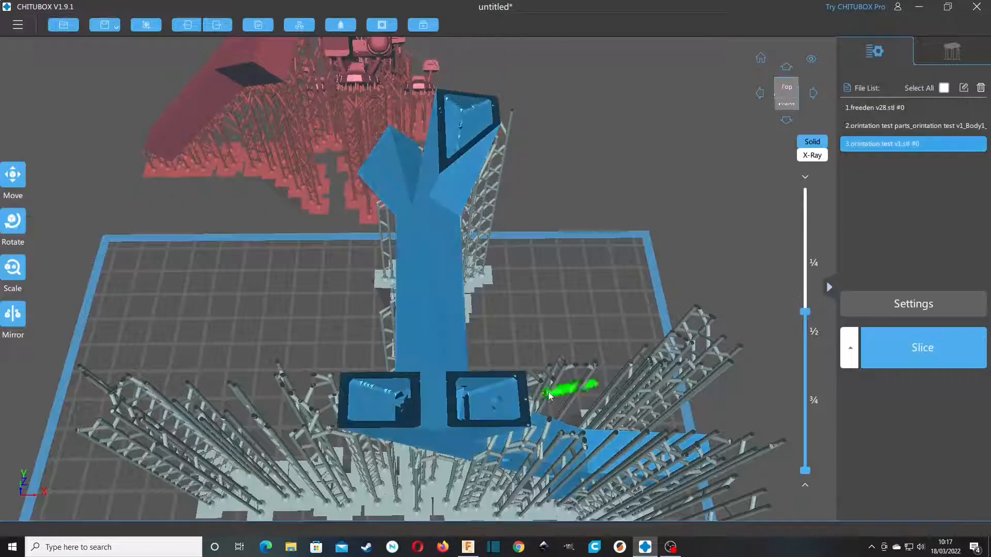
left_click_drag(808, 311, 807, 292)
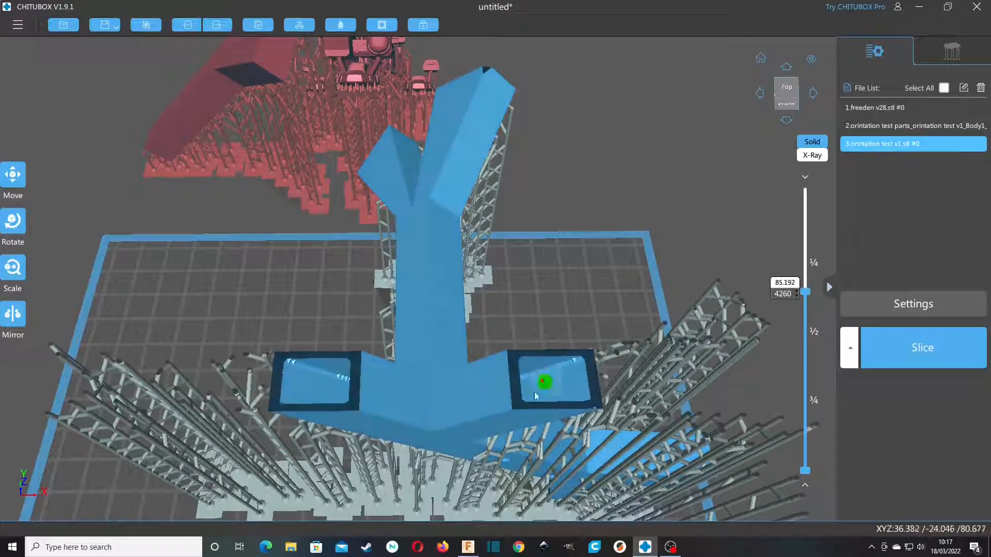
left_click(571, 383)
left_click(327, 392)
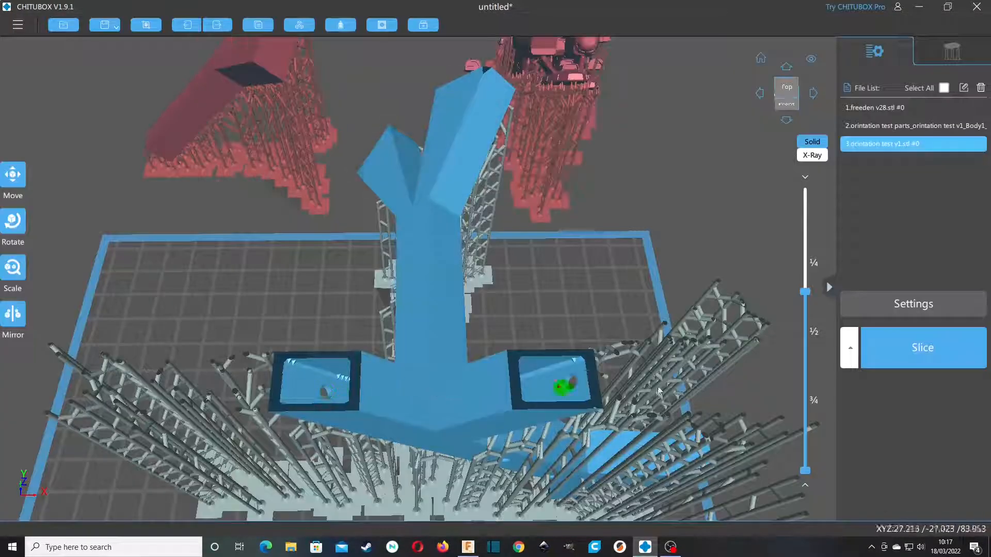
Step: Raise the layer cut to about 103.4 mm and dig drain holes inside the exposed branches of both arms
left_click_drag(808, 293, 801, 262)
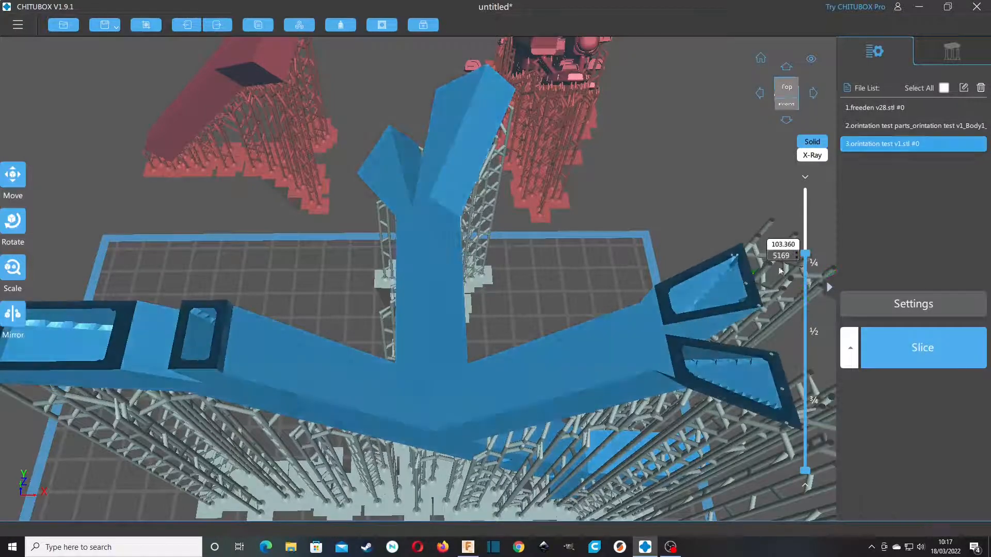
left_click(722, 292)
left_click(753, 379)
middle_click_drag(369, 326, 506, 313)
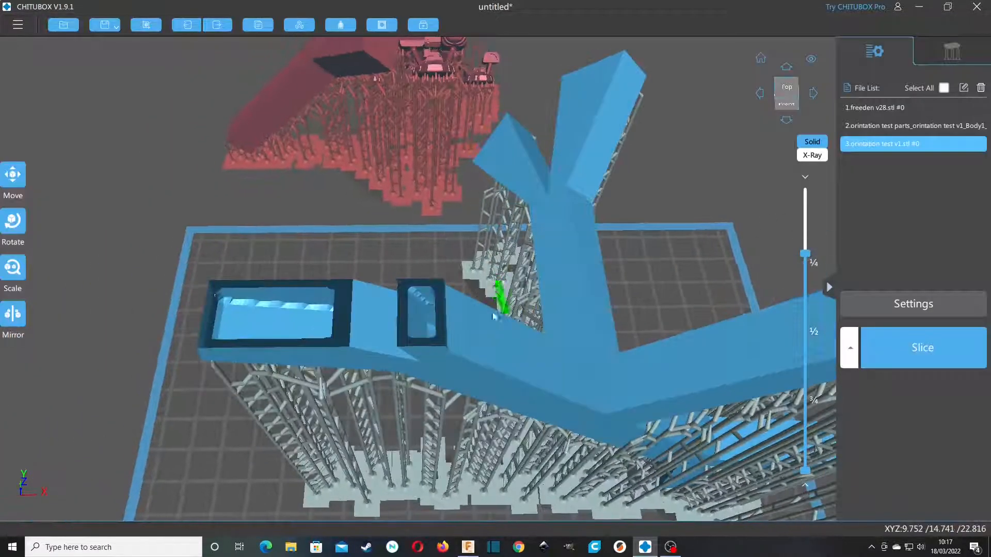
left_click(234, 320)
Step: Raise the layer cut to full height and dig drain holes in the outer faces of the upper branches on both arms
left_click_drag(803, 253, 804, 193)
left_click(411, 204)
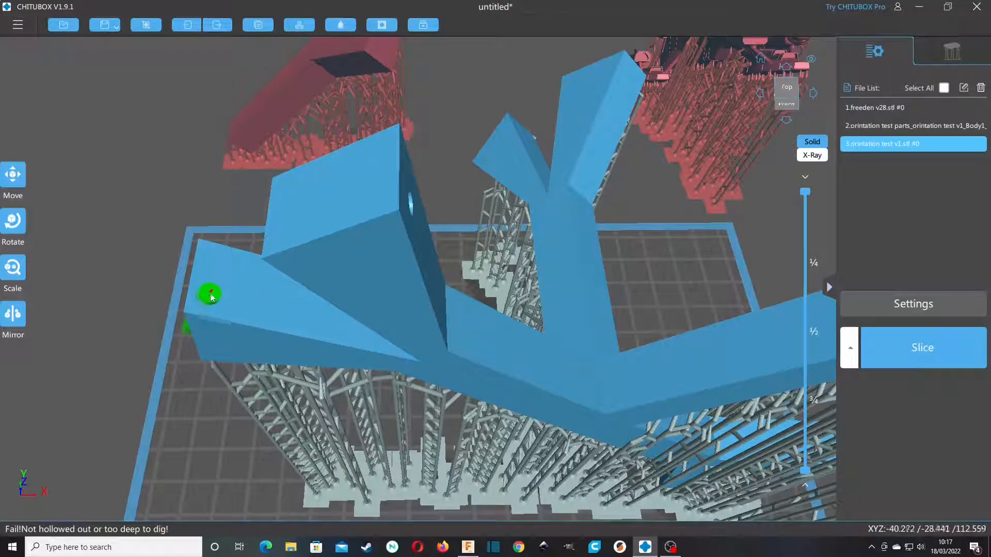
left_click(228, 285)
scroll(332, 342, "down", 5)
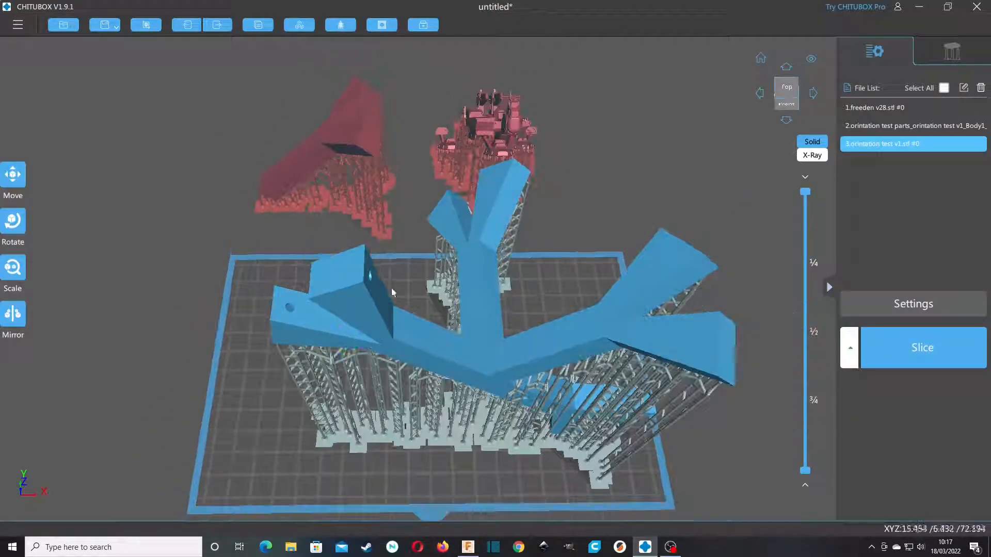
right_click_drag(506, 256, 355, 146)
left_click(629, 241)
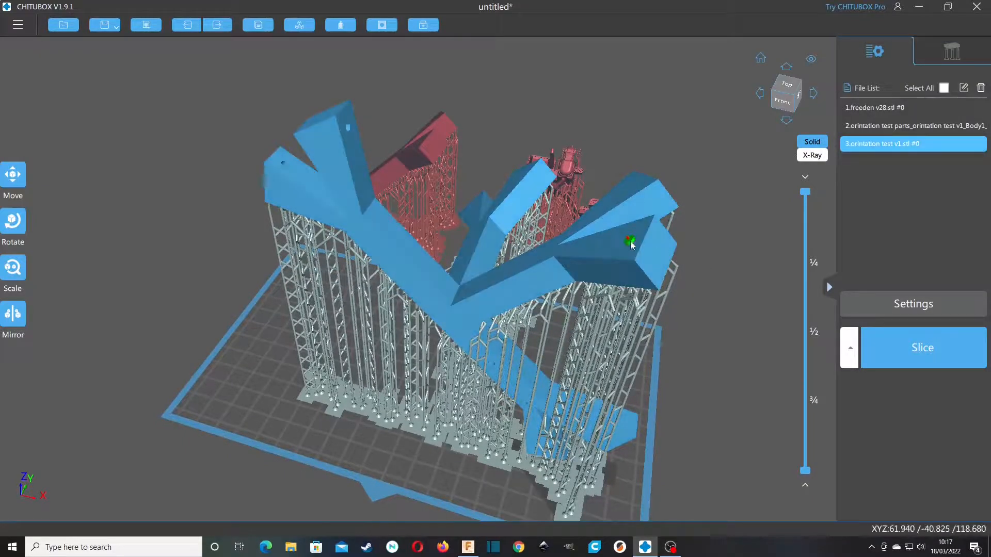
right_click_drag(634, 186, 687, 289)
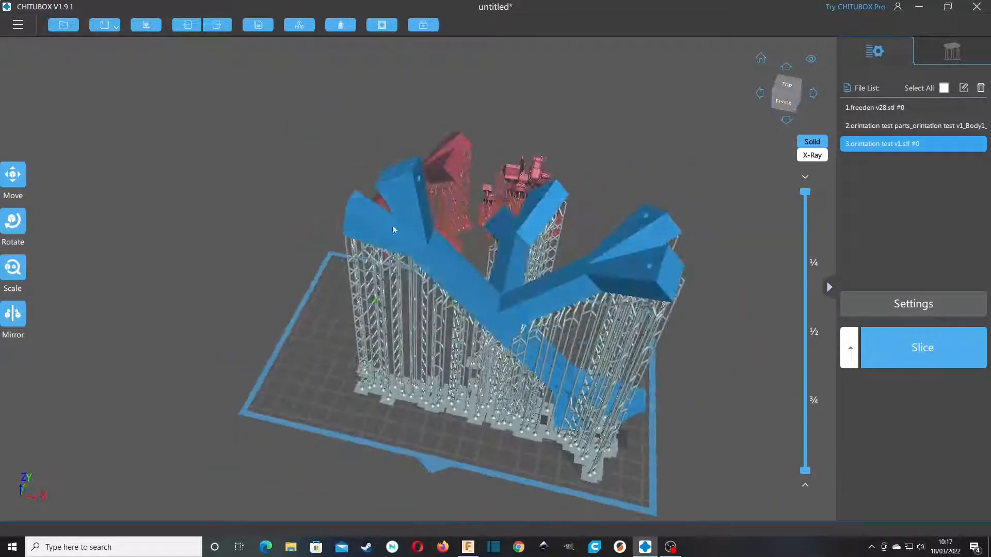
Step: Move the orintation test v1 model off the build plate and place the Body1 test part on it at about X 3.08, Y -9.34
left_click(930, 53)
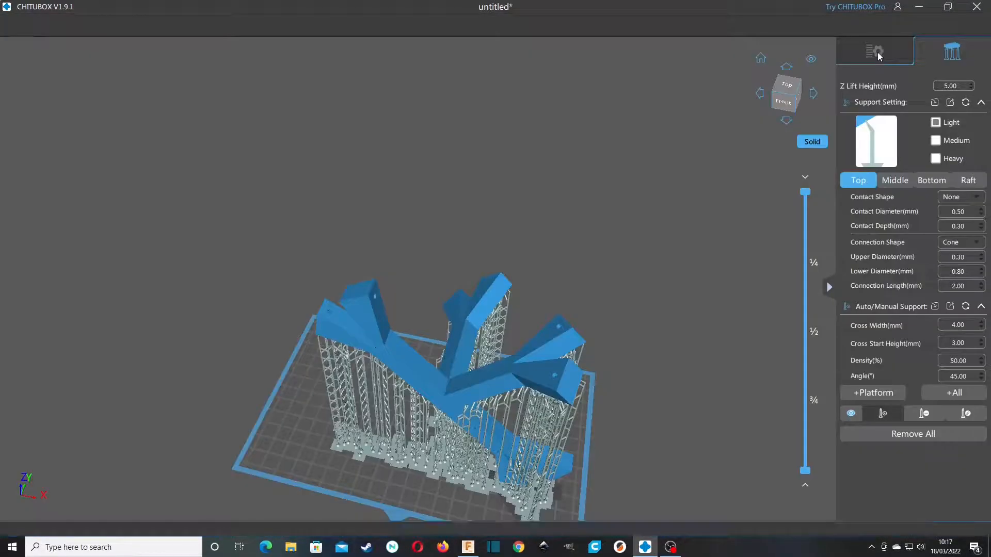
left_click(877, 55)
left_click_drag(519, 338, 168, 108)
left_click_drag(421, 186, 490, 346)
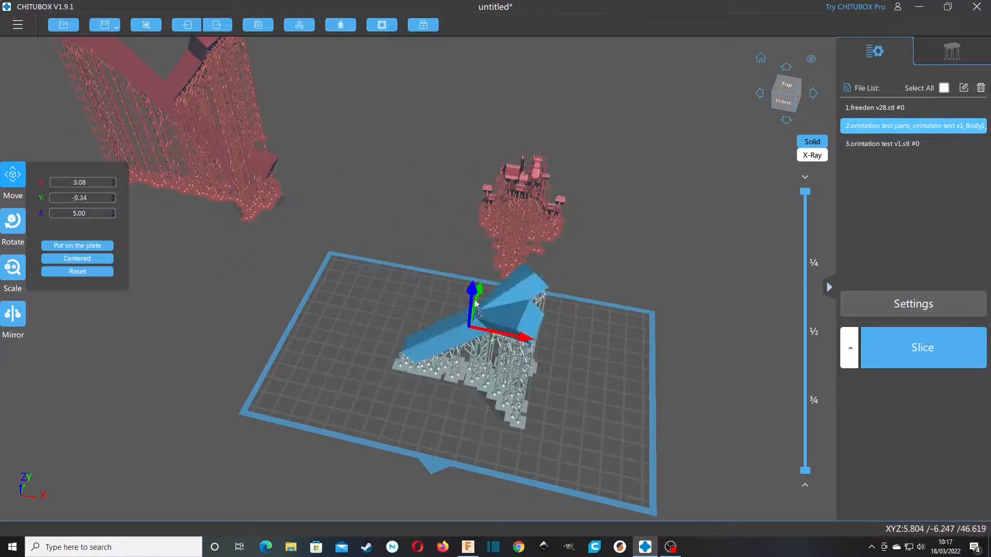
Step: Hollow the Body1 part with a 1.20 mm inner wall and no infill, and lower the layer cut to about 10.8 mm
left_click(339, 26)
left_click(375, 138)
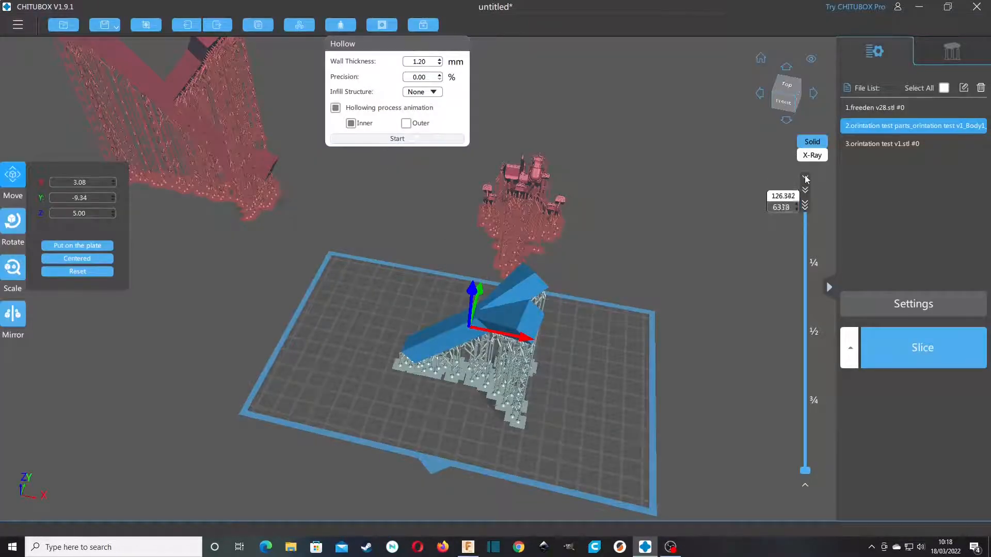
left_click_drag(806, 209, 774, 462)
scroll(330, 423, "up", 5)
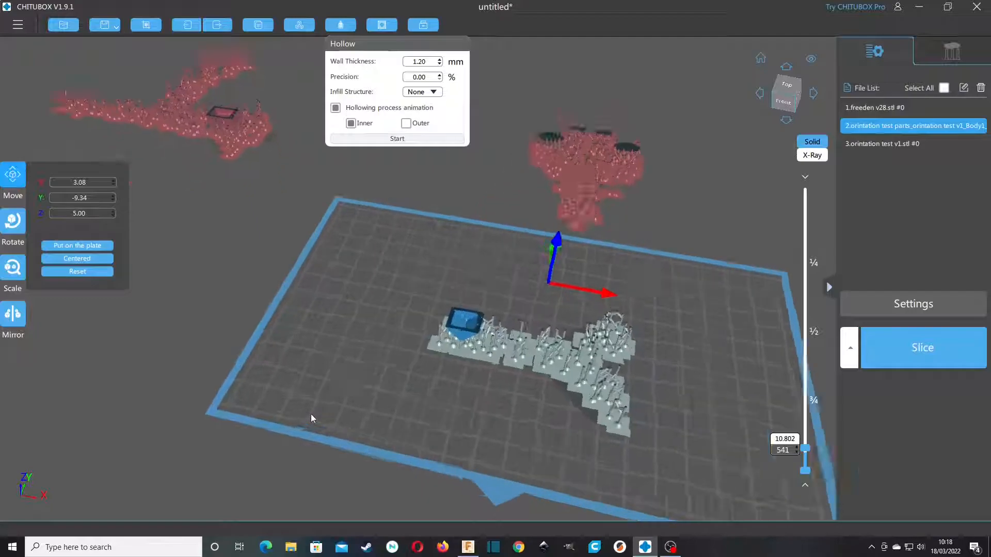
Step: Dig a 2.50 mm drain hole in the cut-open lower end of the Body1 part
left_click(382, 25)
scroll(495, 331, "up", 5)
scroll(495, 331, "up", 4)
left_click(419, 164)
left_click(502, 338)
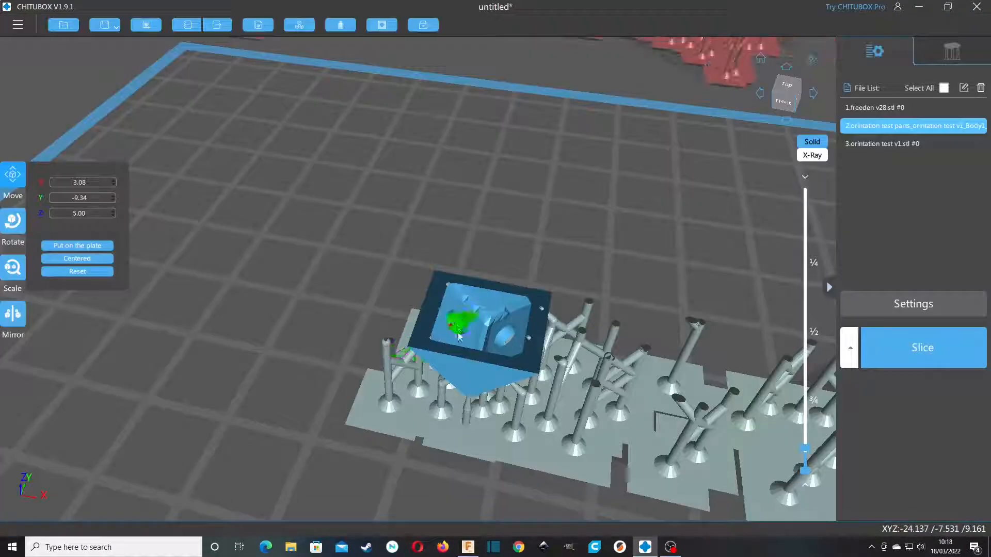
Step: Raise the layer cut to about 36.7 mm and try to dig a hole in the exposed inner wall of the Body1 part
left_click_drag(812, 455, 817, 435)
left_click_drag(717, 196, 566, 227)
left_click_drag(808, 433, 808, 396)
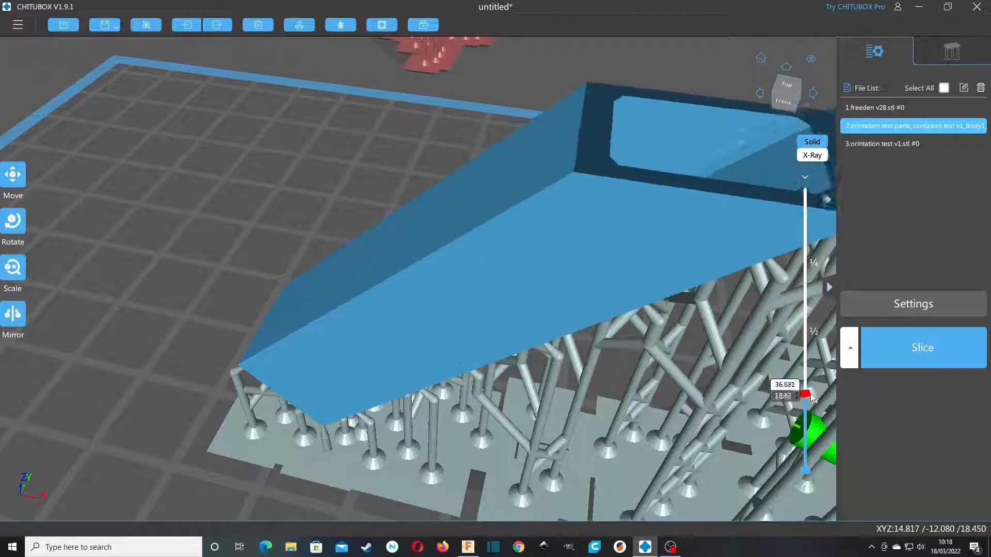
middle_click_drag(755, 322, 606, 417)
left_click(556, 311)
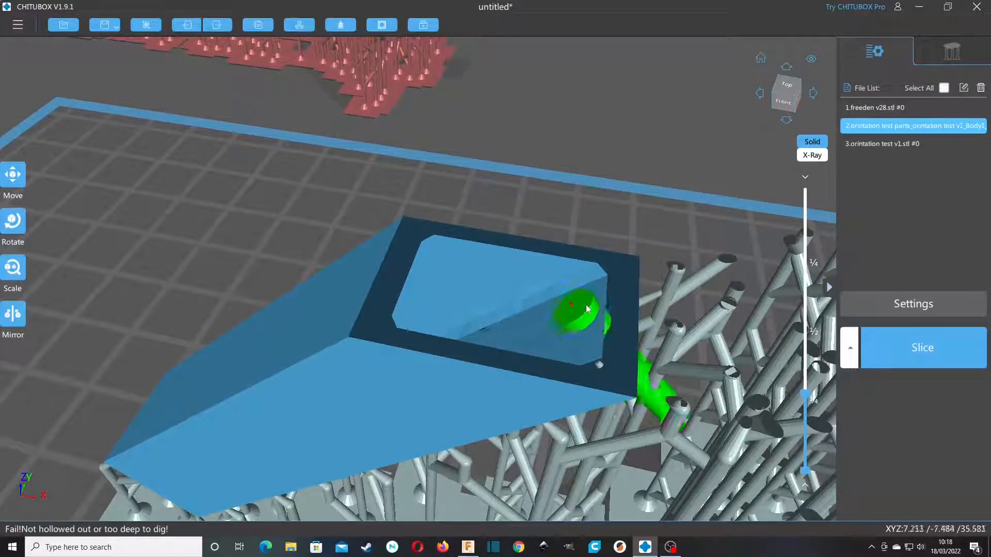
scroll(588, 310, "down", 3)
left_click_drag(585, 310, 583, 311)
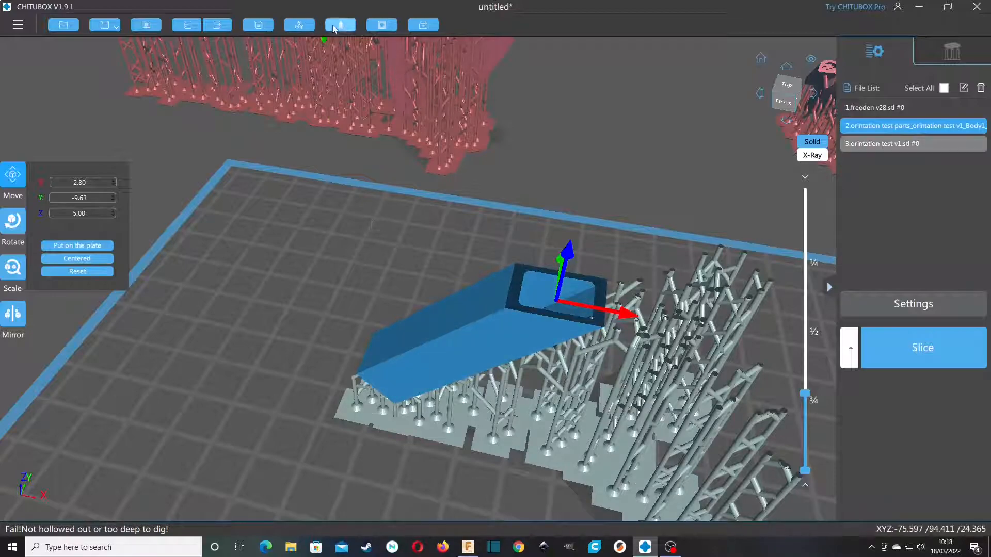
Step: Try again to dig a 2.50 mm circular hole, 10.00 mm deep and perpendicular to the model, in the Body1 part's inner wall
left_click(382, 24)
left_click(586, 304)
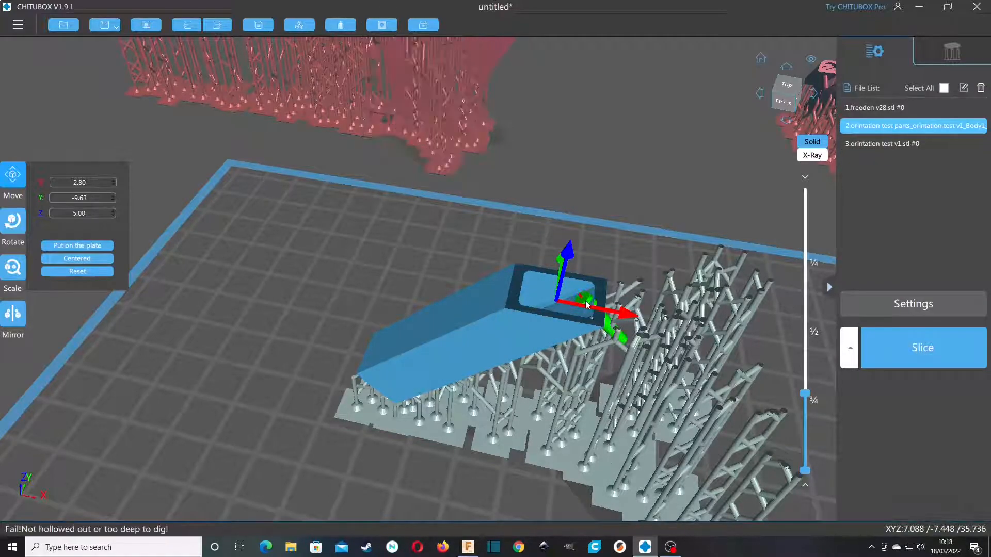
left_click(381, 25)
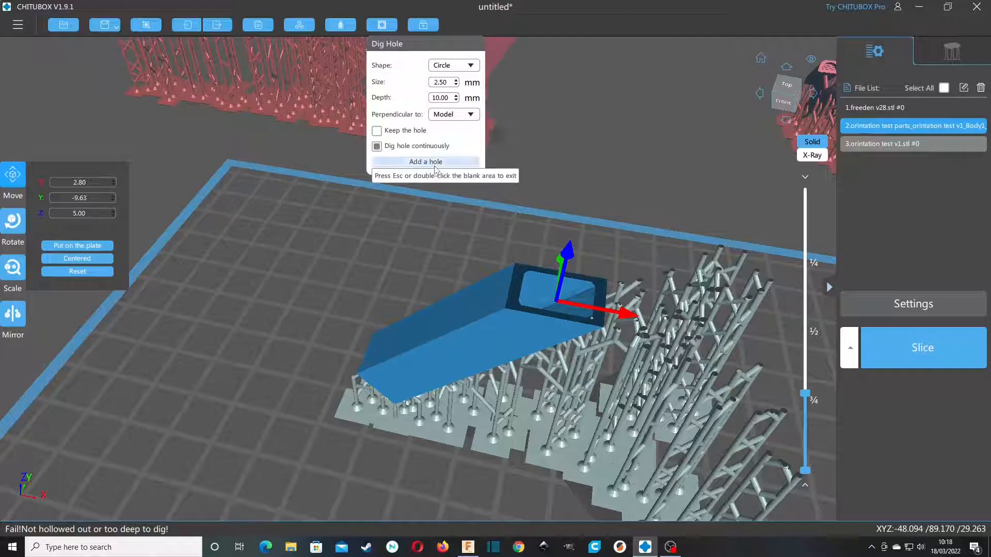
left_click(585, 308)
left_click(584, 311)
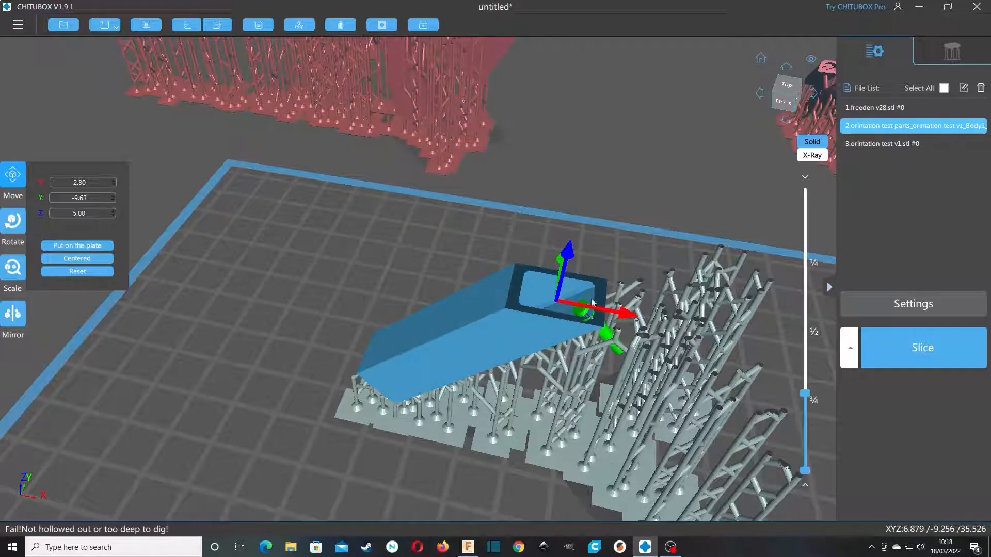
left_click_drag(640, 230, 554, 232)
Step: Raise the layer cut to about 43.5 mm and higher, try to dig holes inside the exposed branches, and restore the full-height view
left_click_drag(801, 392, 804, 380)
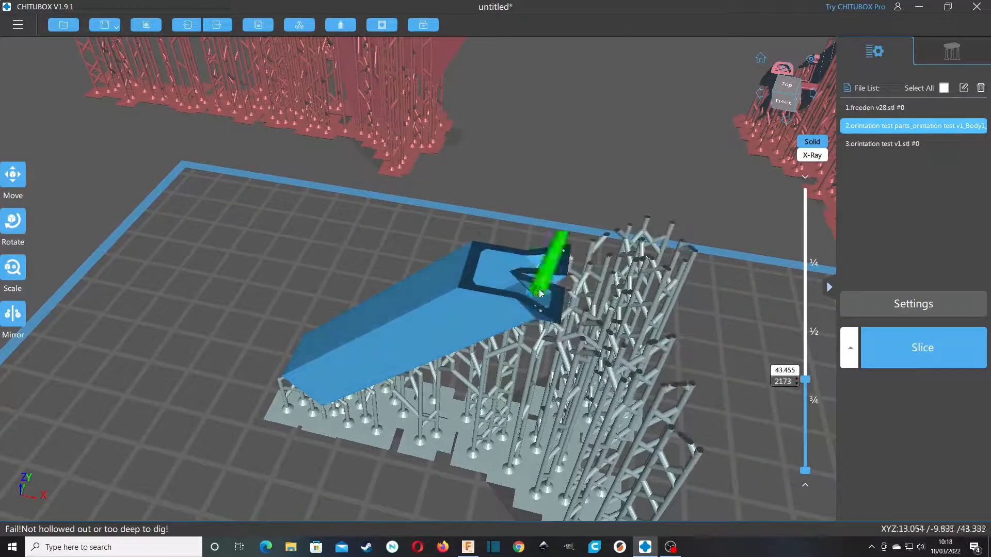
left_click(556, 263)
right_click_drag(557, 264, 566, 225)
left_click_drag(805, 380, 805, 360)
left_click(499, 196)
left_click_drag(805, 359, 805, 191)
scroll(705, 390, "down", 5)
Step: Examine the Body1 part's orientation and supports from several sides, and compare them with the orintation test v1 model beside the plate
right_click_drag(713, 439, 722, 361)
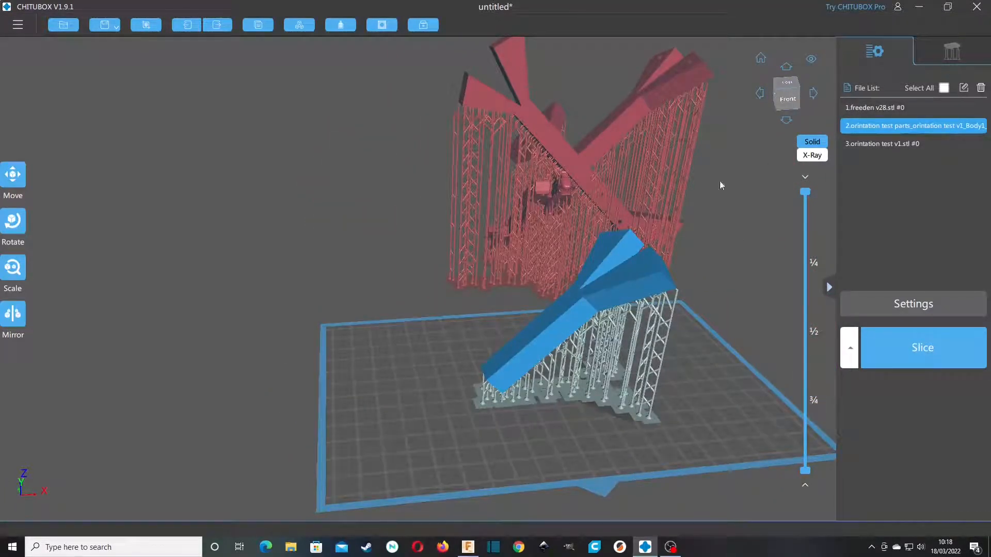
scroll(668, 275, "down", 2)
left_click(951, 51)
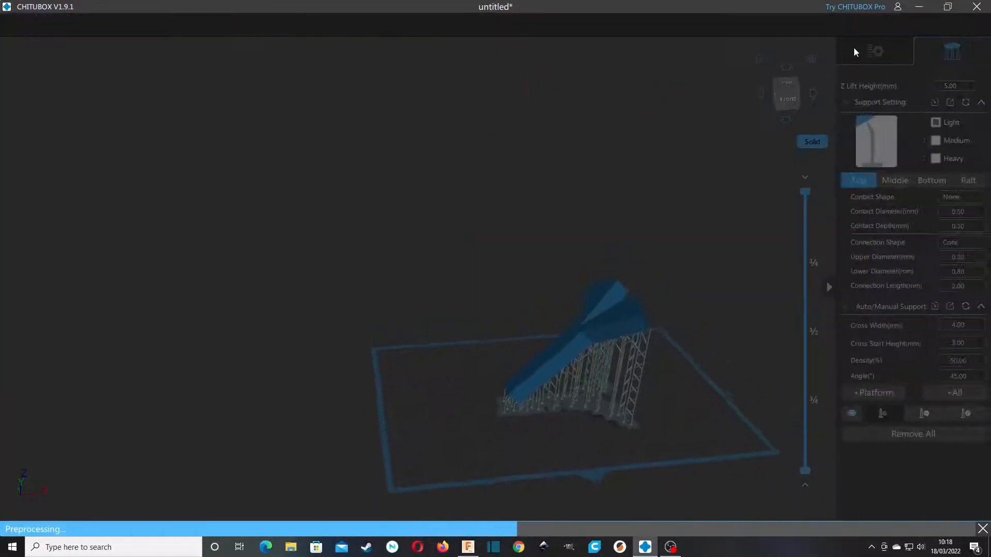
left_click(878, 51)
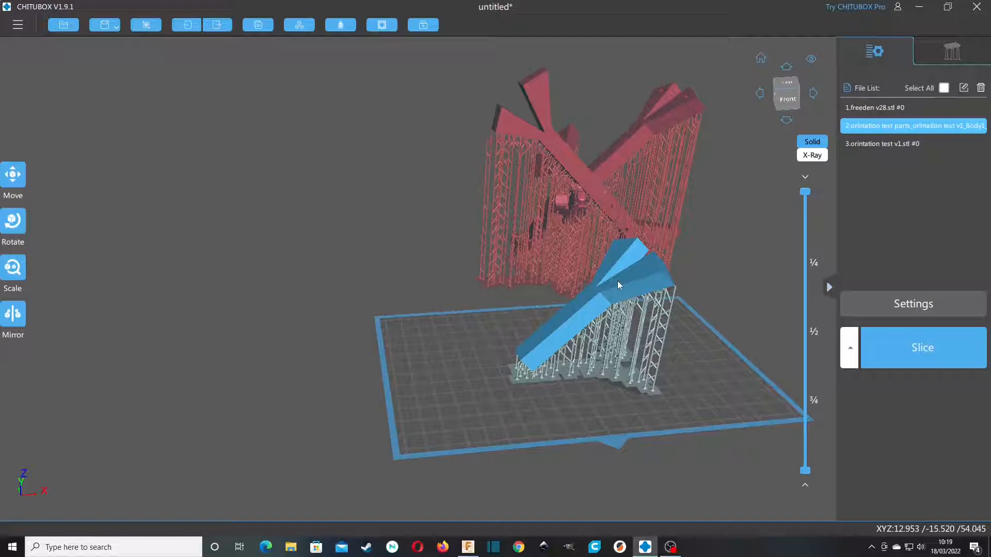
scroll(695, 332, "up", 5)
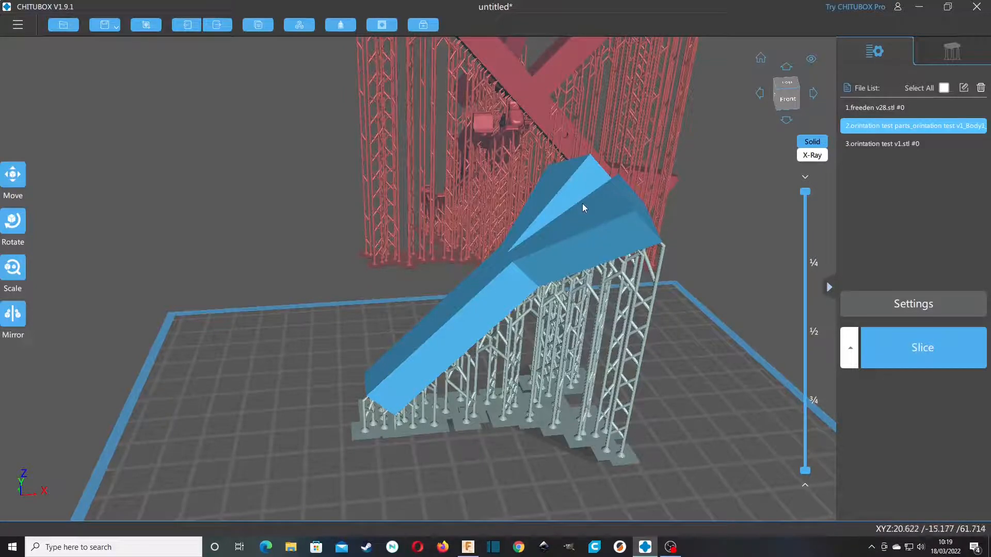
right_click_drag(672, 316, 516, 156)
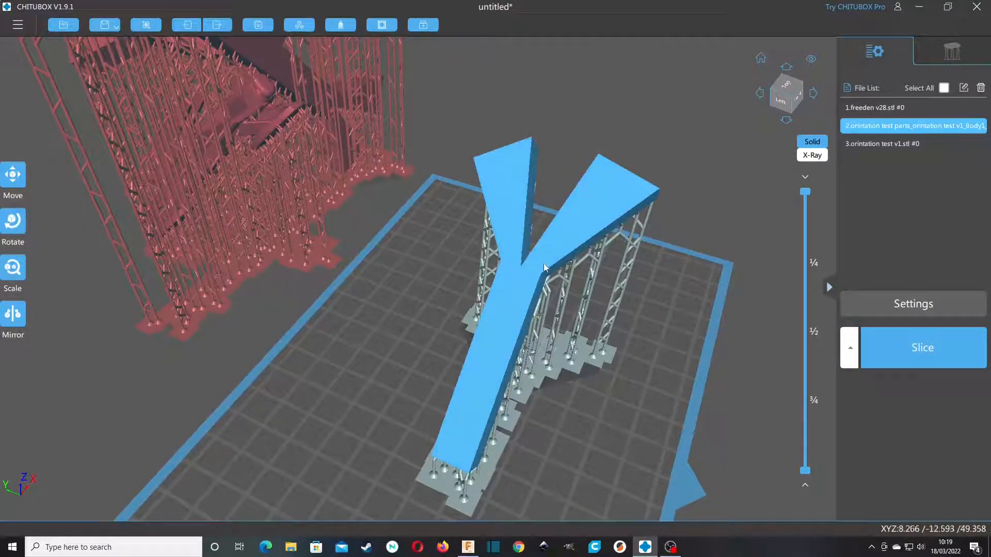
right_click_drag(543, 264, 423, 249)
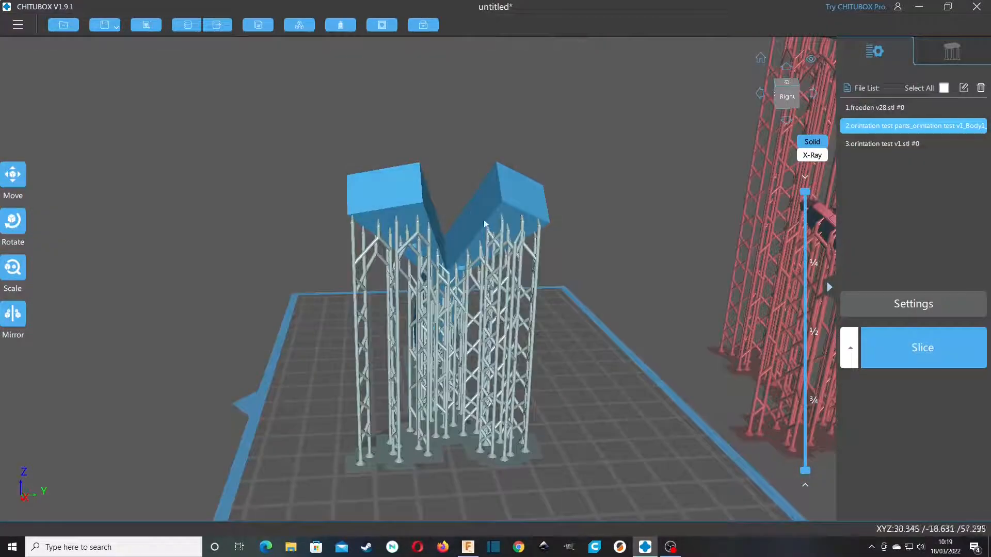
right_click_drag(315, 241, 476, 251)
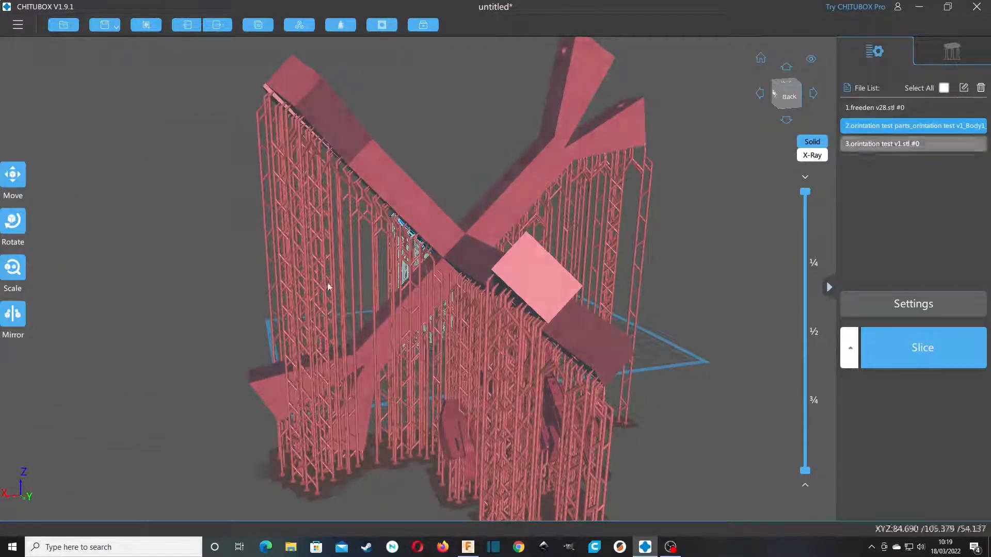
right_click_drag(574, 233, 538, 261)
middle_click_drag(423, 311, 530, 257)
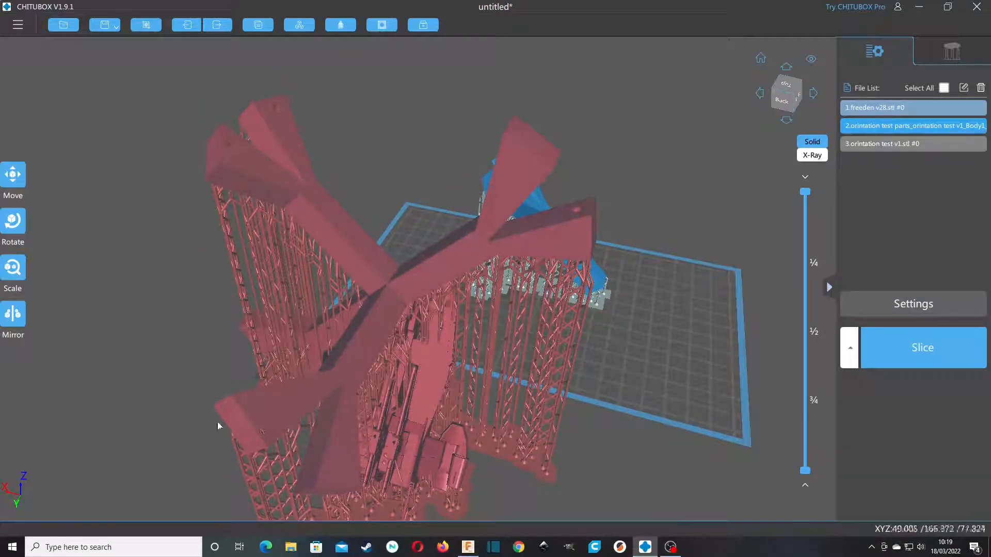
mouse_move(612, 399)
right_mouse_down()
mouse_move(579, 403)
mouse_move(611, 419)
mouse_move(622, 404)
right_mouse_up()
Step: Move the orintation test v1 model back onto the build plate at about X 18.96, Y -0.92
left_click(353, 241)
left_click_drag(353, 245, 411, 200)
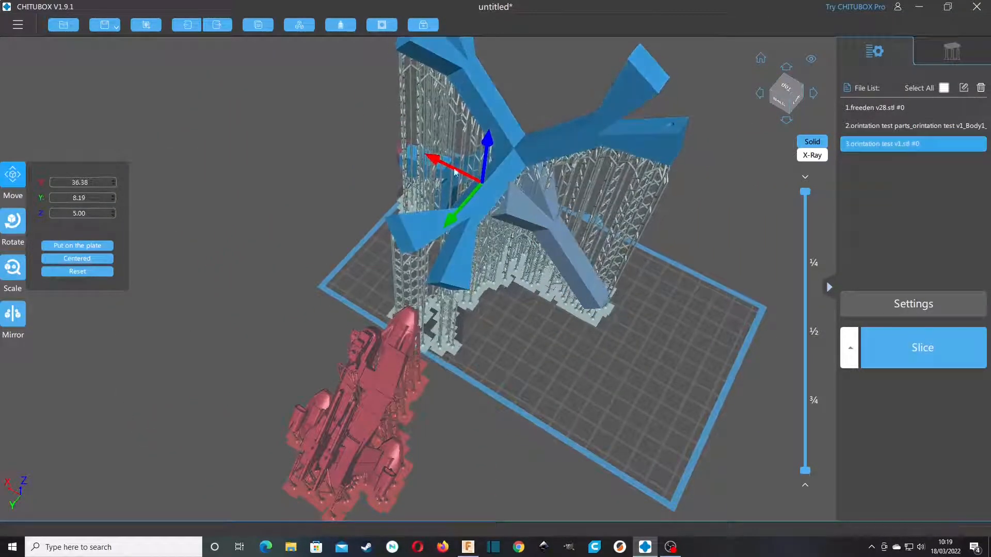
left_click_drag(355, 169, 302, 389)
left_click_drag(516, 228, 570, 237)
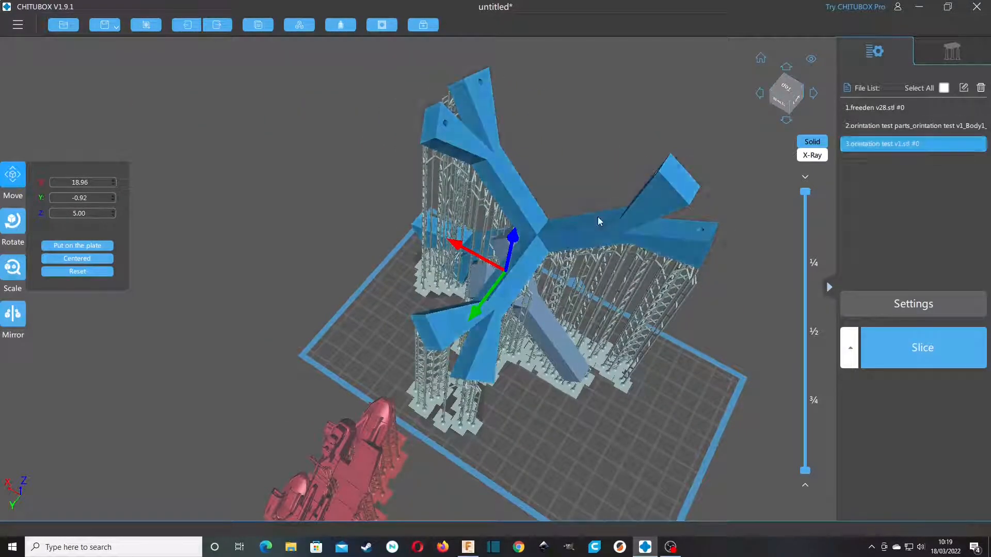
Step: Undo the last move of the orintation test v1 model and move the Body1 part off the build plate to about X 192.45, Y 81.06
key("ctrl+z")
left_click_drag(549, 331, 469, 273)
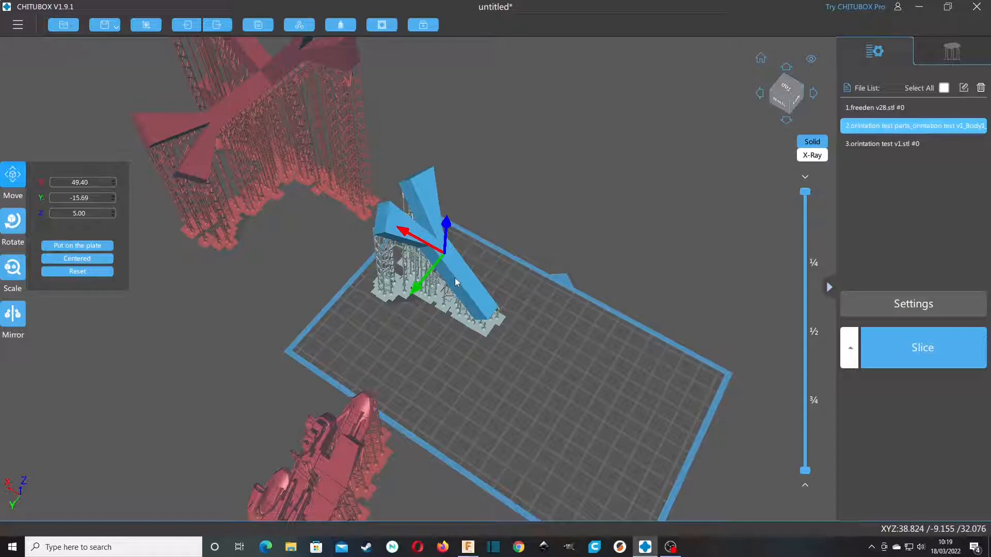
left_click_drag(295, 283, 422, 323)
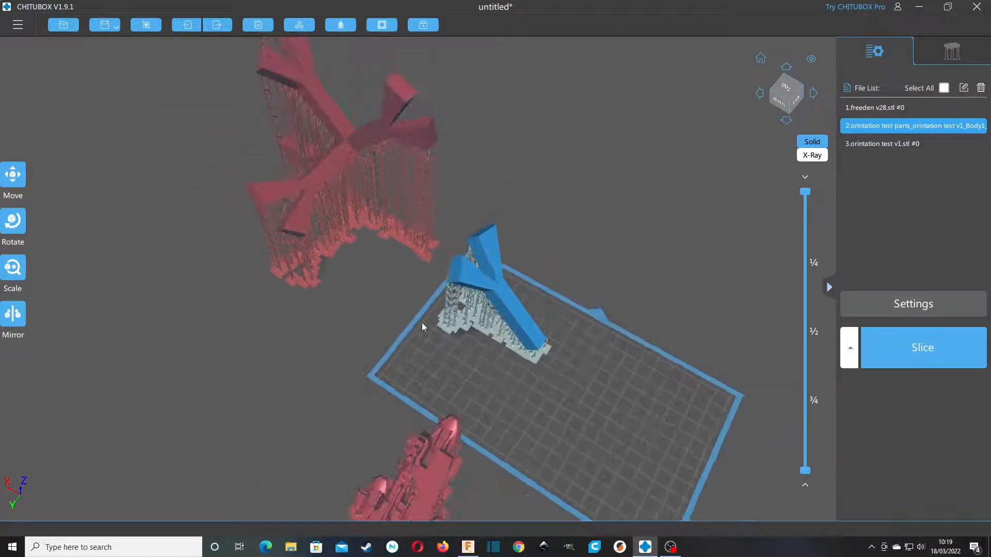
scroll(422, 323, "down", 2)
scroll(419, 320, "down", 1)
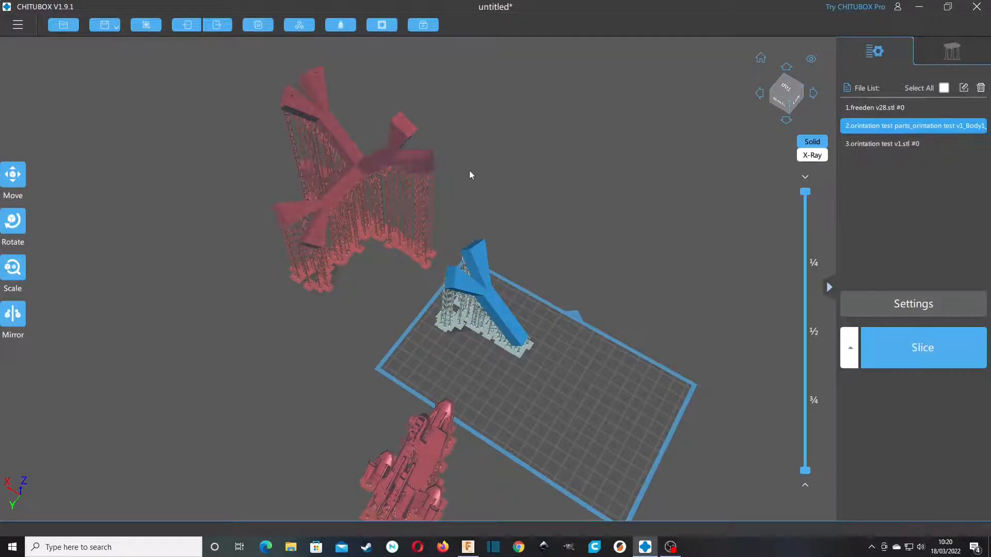
left_click_drag(509, 321, 262, 312)
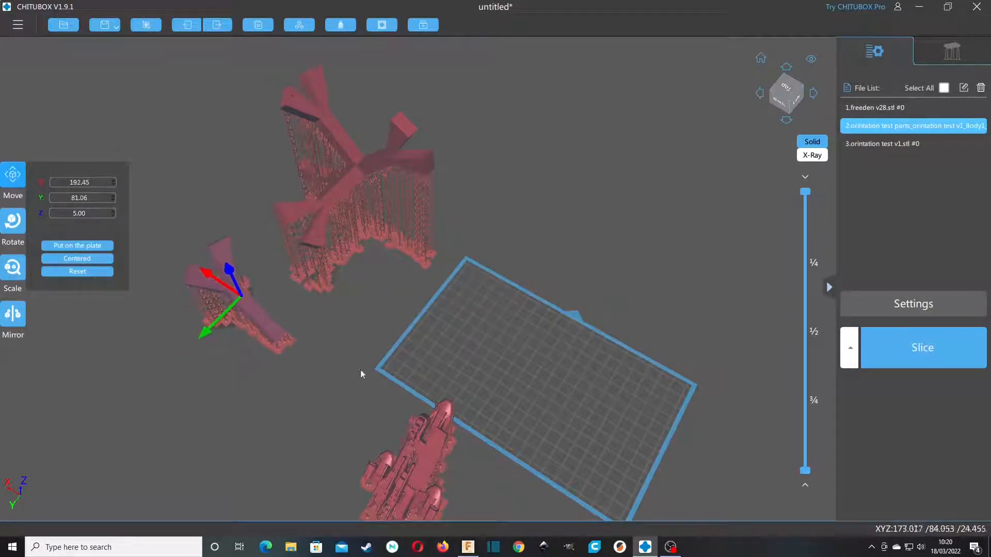
Step: Switch to Fusion 360 and examine the beam rifle model's overall shape and its separate barrel and body parts
left_click(468, 547)
scroll(465, 444, "down", 4)
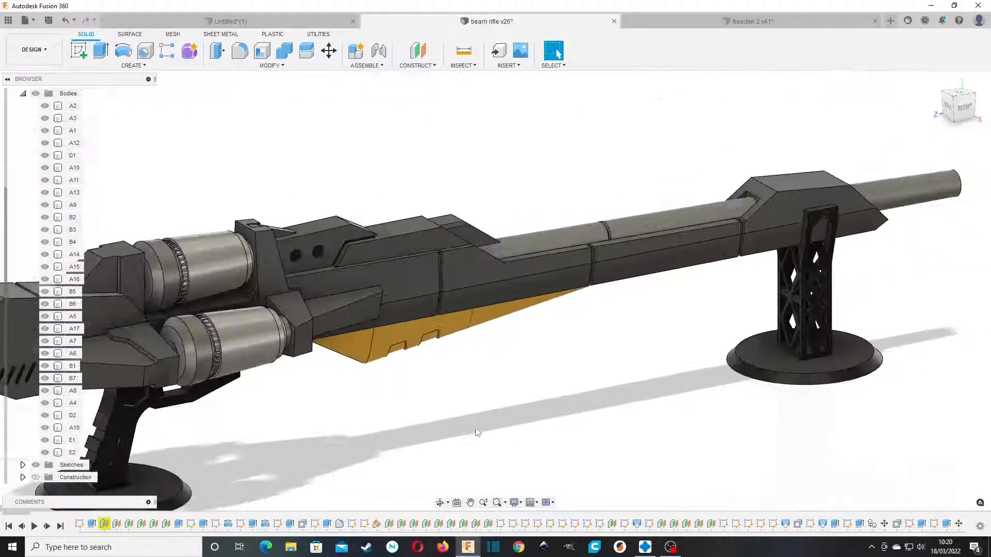
left_click_drag(961, 103, 932, 119)
middle_click_drag(583, 275, 682, 259)
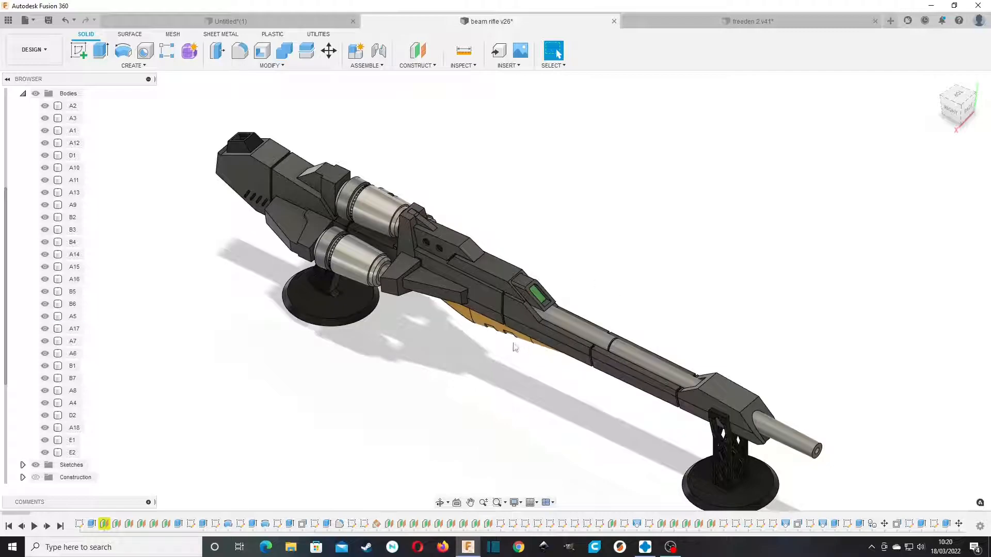
scroll(565, 336, "up", 3)
middle_click_drag(756, 374, 841, 427)
middle_click_drag(399, 315, 498, 356)
middle_click_drag(886, 458, 734, 388)
left_click(662, 427)
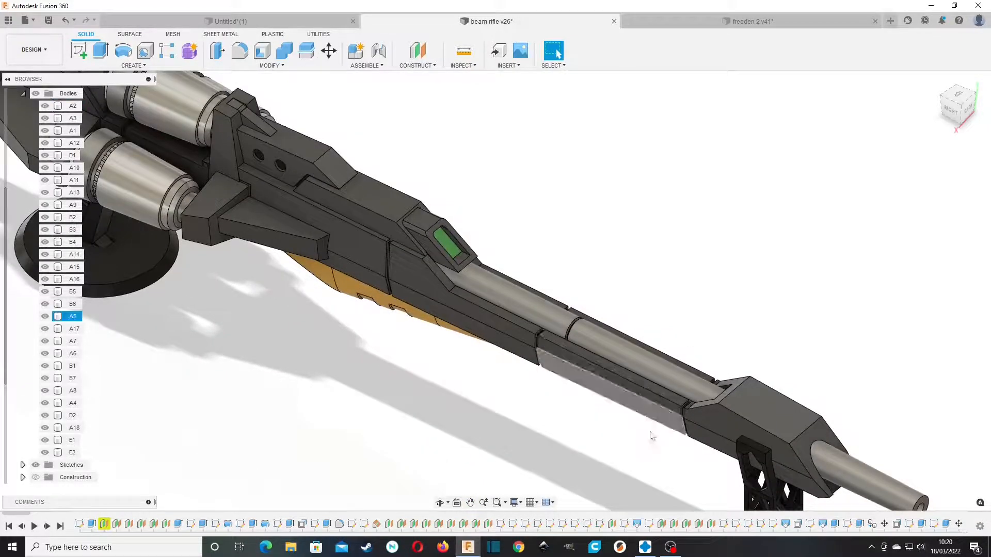
Step: Examine the beam rifle's part divisions along its full length from its right side and from an angled view above
left_click(949, 109)
mouse_move(872, 219)
middle_mouse_down("shift")
mouse_move(875, 196)
mouse_move(878, 206)
middle_mouse_up("shift")
scroll(650, 269, "down", 1)
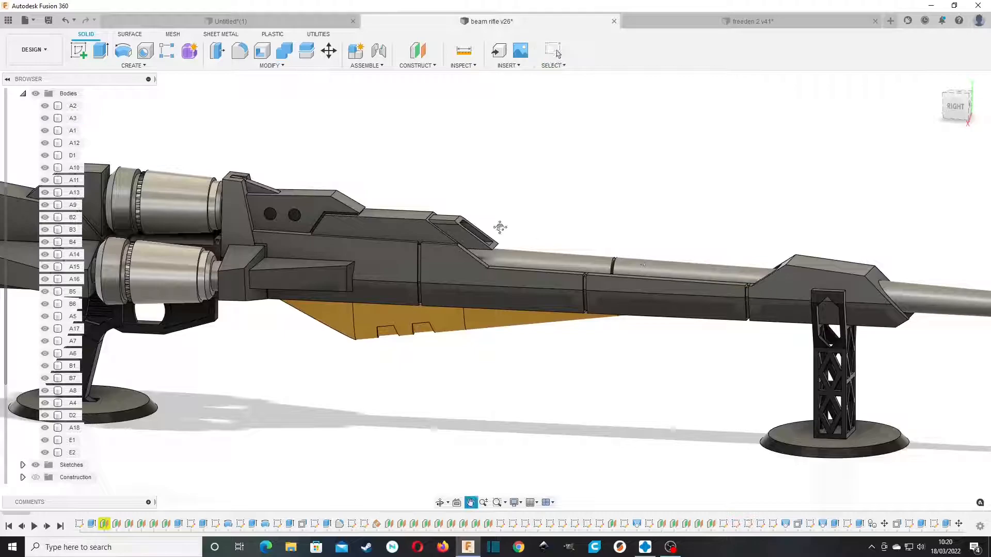
middle_click_drag(499, 227, 748, 303)
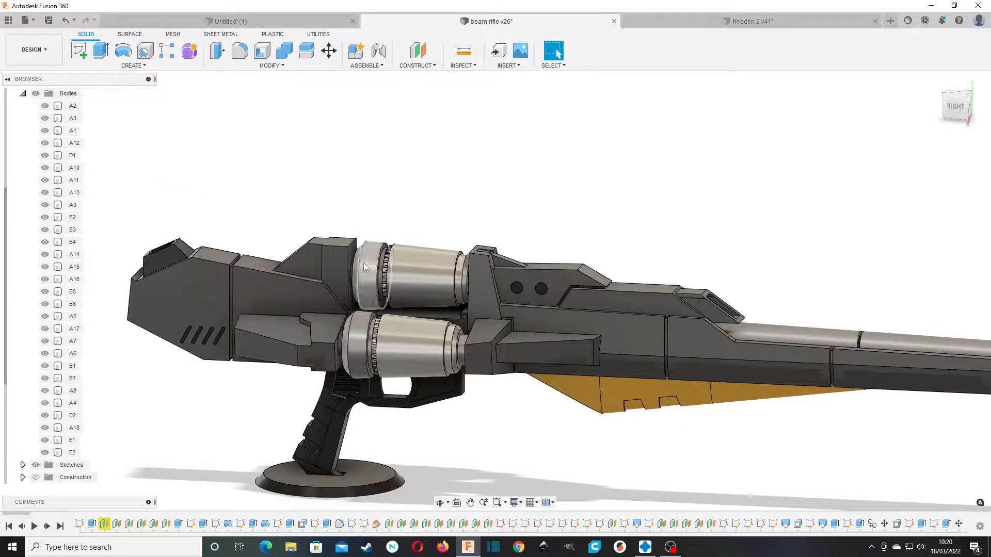
middle_click_drag(758, 323, 357, 286)
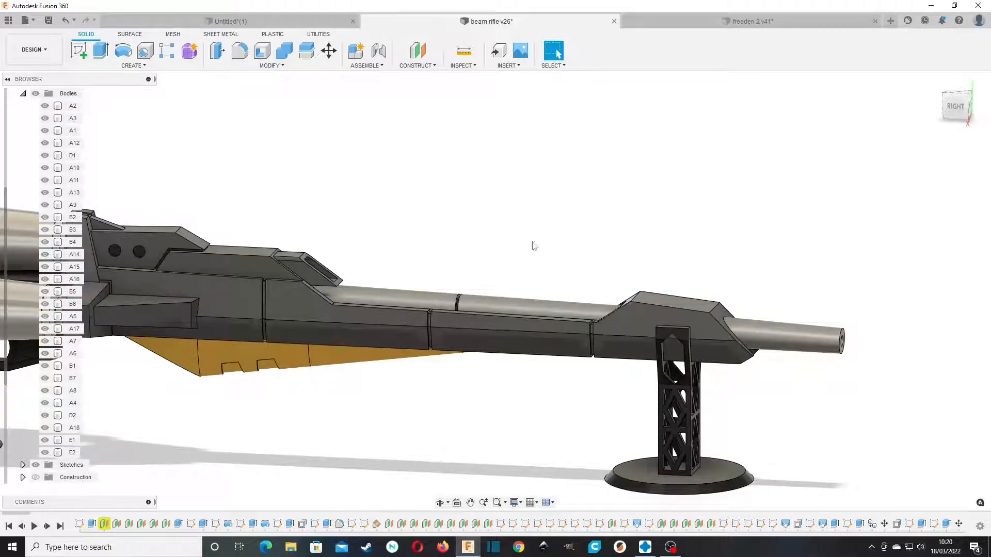
middle_click_drag(241, 396, 436, 402)
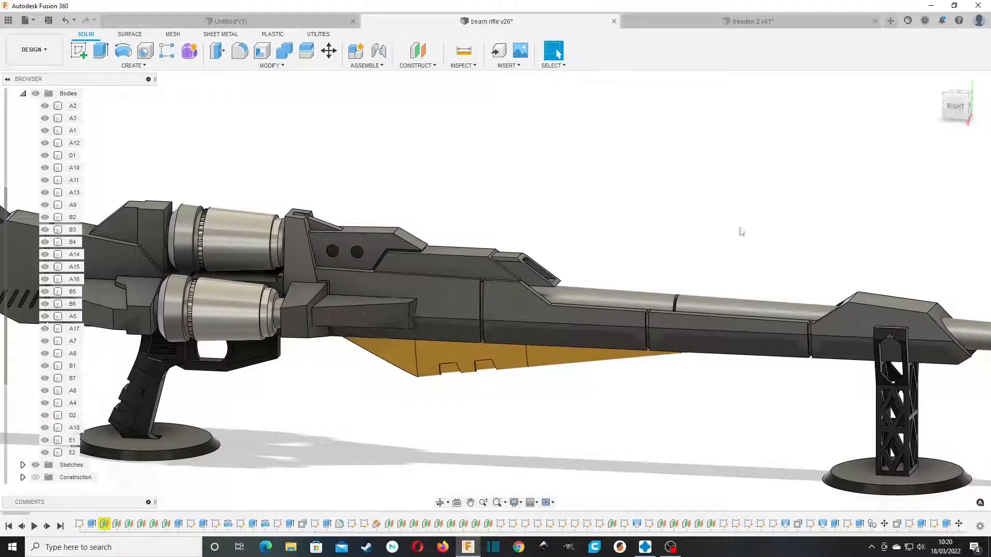
middle_click_drag(787, 242, 730, 226)
left_click_drag(952, 110, 914, 143)
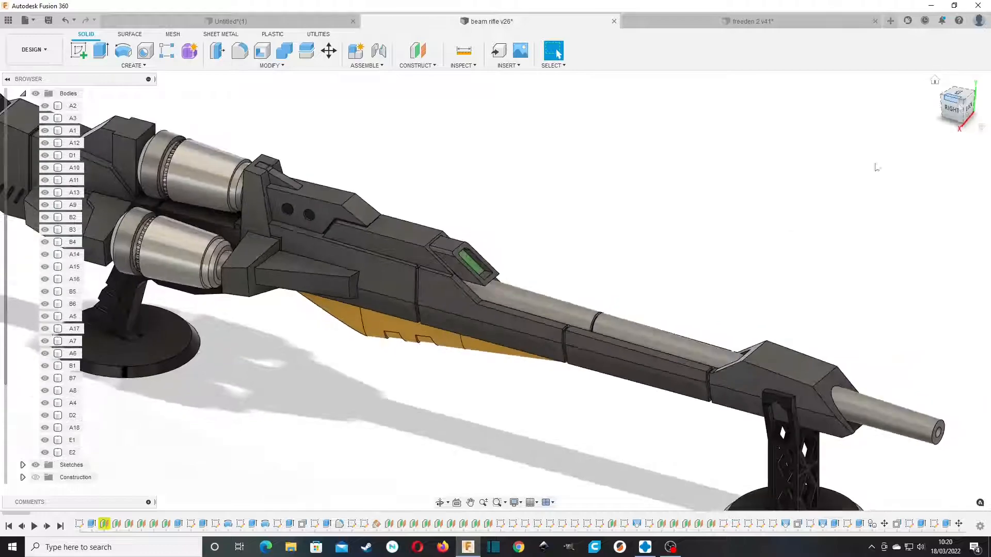
middle_click_drag(594, 198, 652, 213)
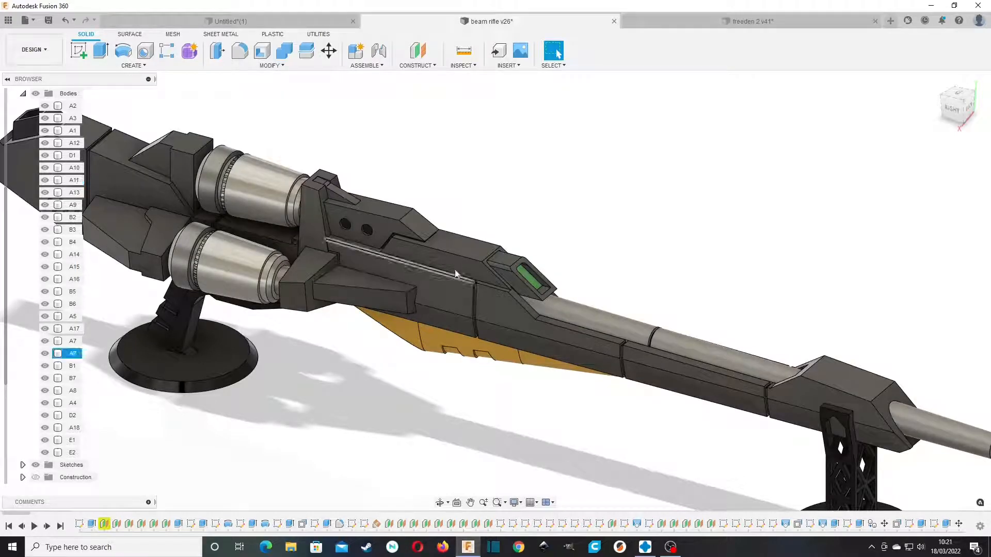
middle_click_drag(501, 398, 410, 353)
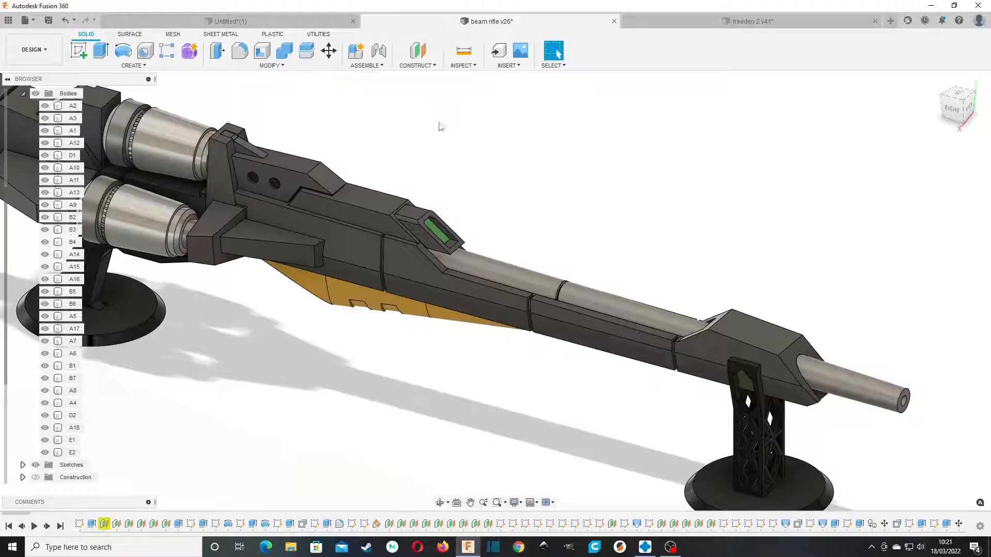
scroll(370, 232, "down", 3)
middle_click_drag(372, 232, 461, 242)
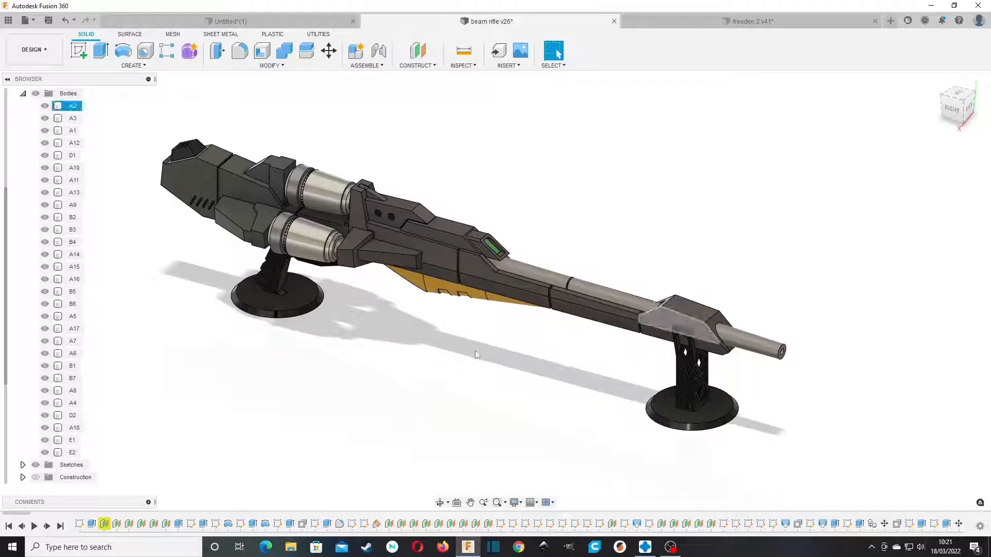
middle_click_drag(571, 166, 529, 186, "shift")
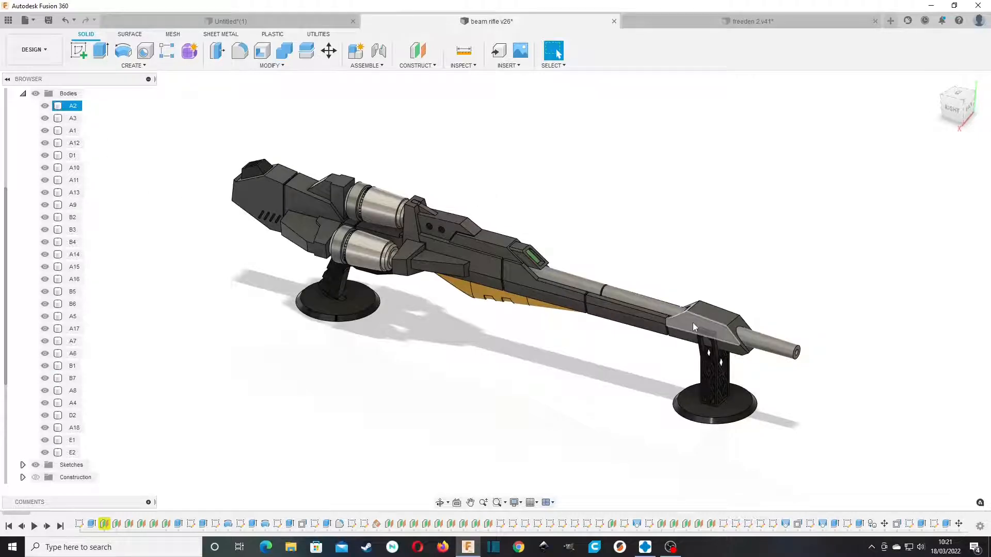
Step: Switch to the untitled two-plate design, hide Body4 and examine the recesses in Body5 from above
left_click(287, 21)
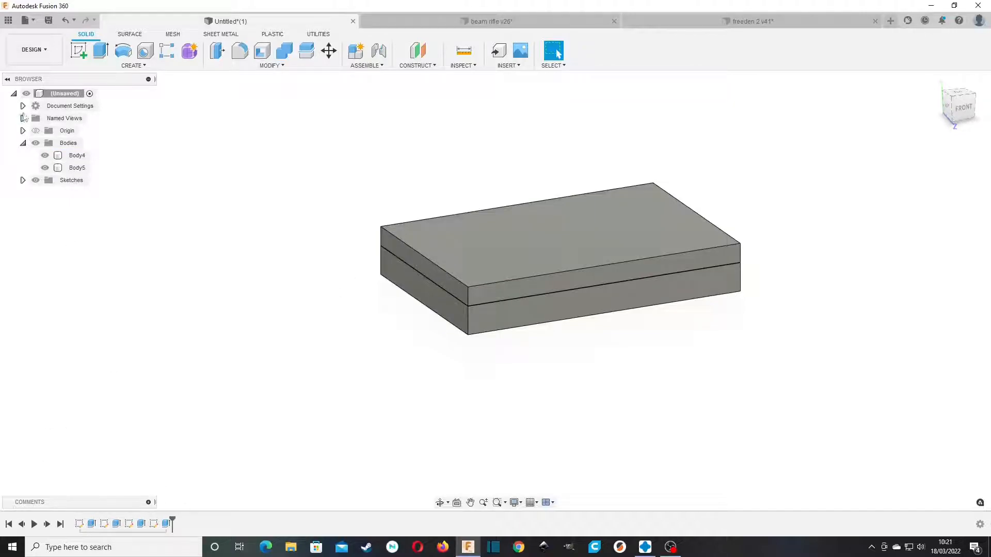
middle_click_drag(494, 289, 502, 262, "shift")
left_click(503, 261)
left_click(45, 156)
scroll(465, 247, "up", 3)
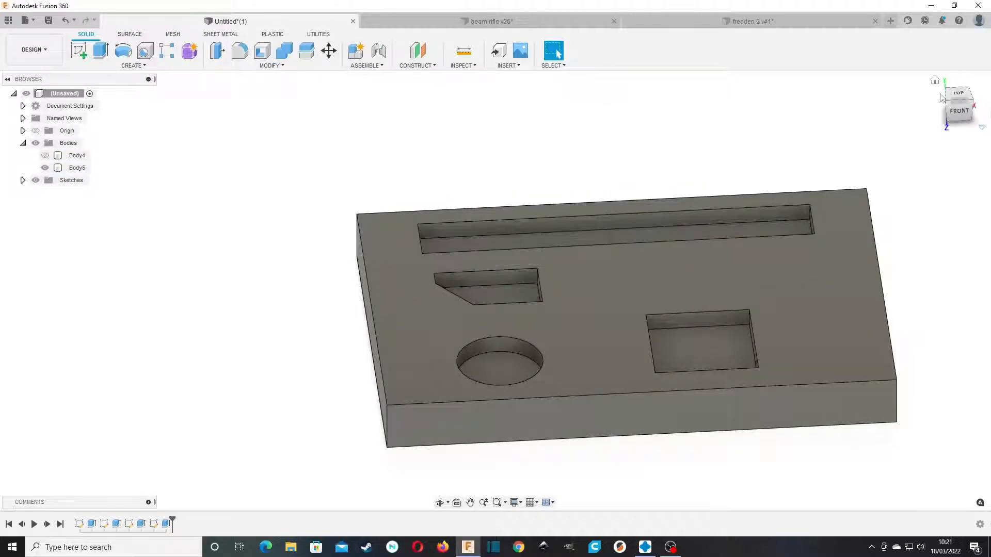
left_click(958, 94)
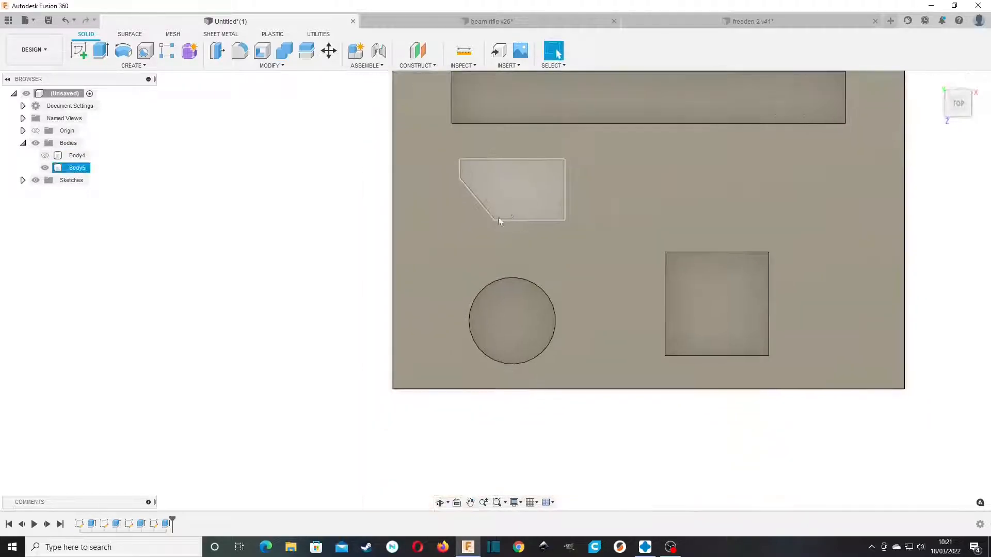
Step: Hide Body5, show Body4 and view the raised shapes on its underside
left_click(45, 168)
left_click(45, 155)
left_click_drag(964, 95, 952, 203)
middle_click_drag(592, 290, 538, 147)
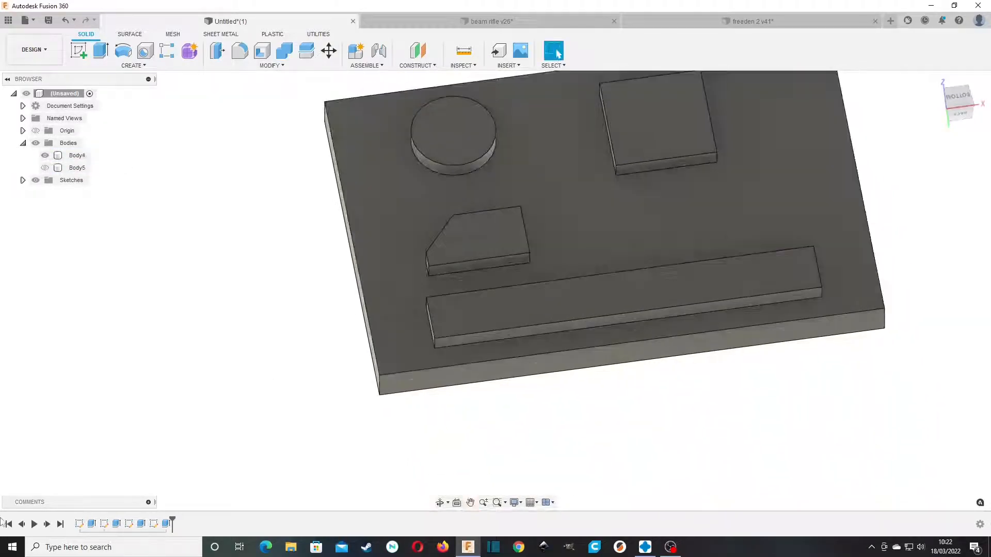
Step: Roll the timeline back to just after the second extrusion and open the raised shapes' sketch for editing
left_click_drag(172, 522, 122, 519)
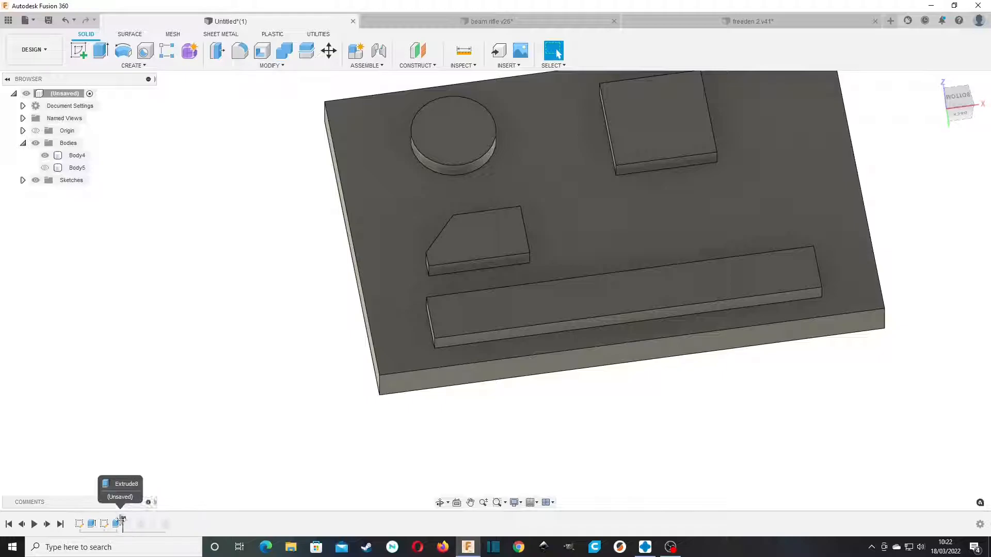
middle_click_drag(338, 333, 261, 447)
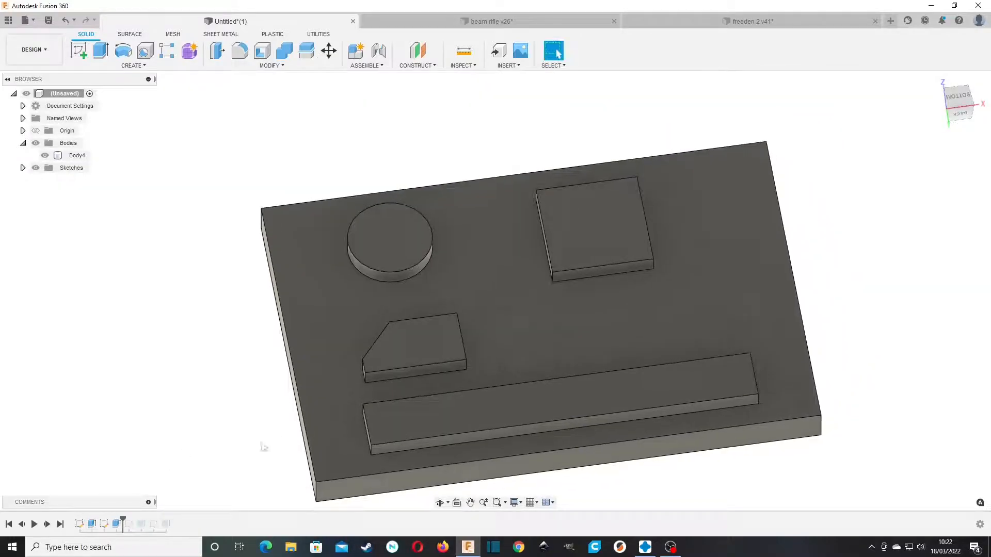
double_click(103, 523)
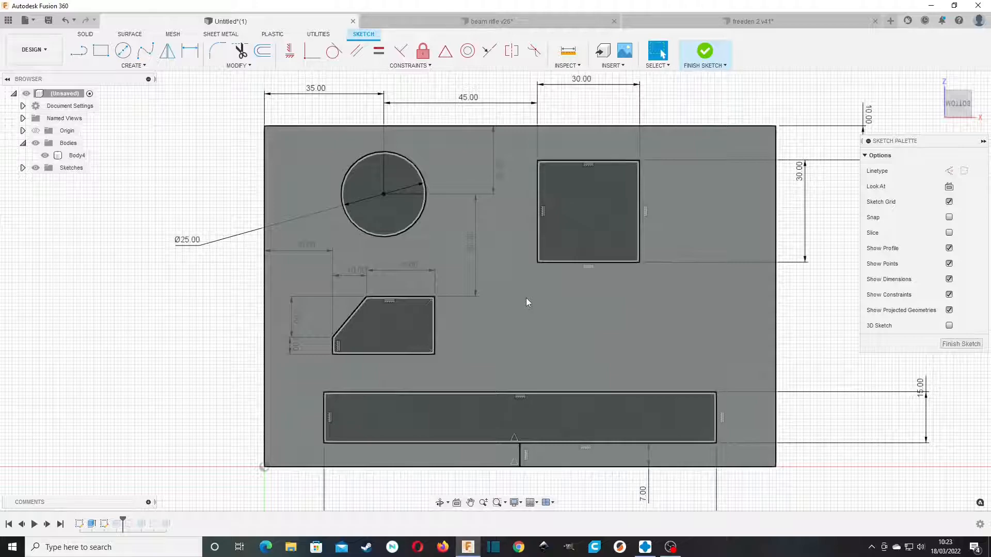
Step: Examine the dimensions and positions of the circle, square, chamfered shape and long rectangle, and finish the sketch
middle_click_drag(517, 160, 450, 170)
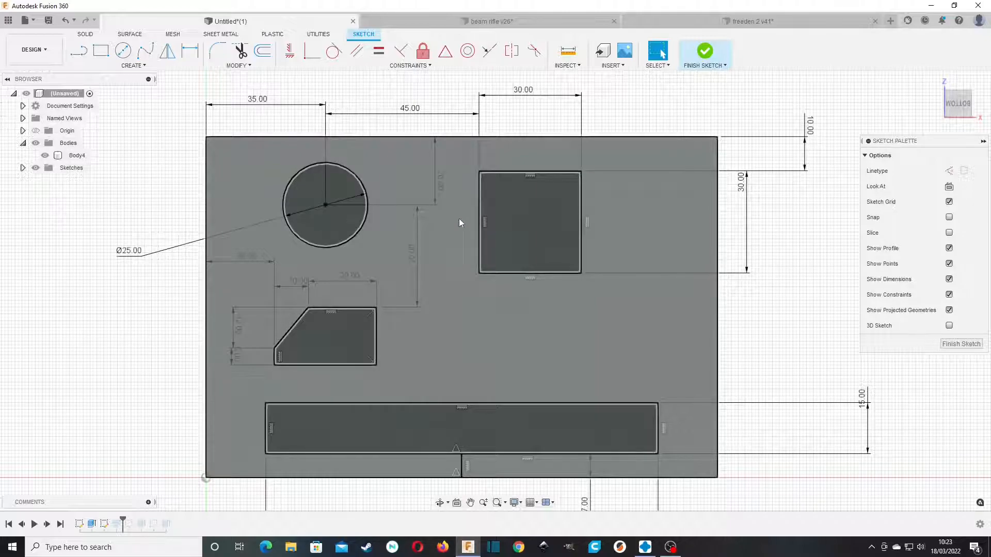
middle_click_drag(405, 322, 447, 290)
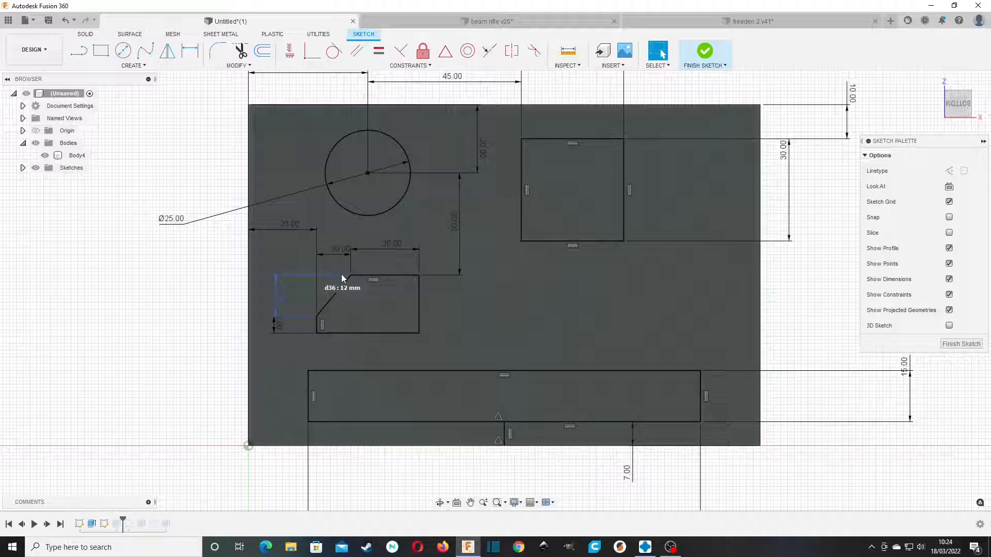
key("Return")
middle_click_drag(318, 328, 293, 288)
mouse_move(255, 320)
left_mouse_down()
mouse_move(571, 334)
mouse_move(703, 397)
left_mouse_up()
key("Escape")
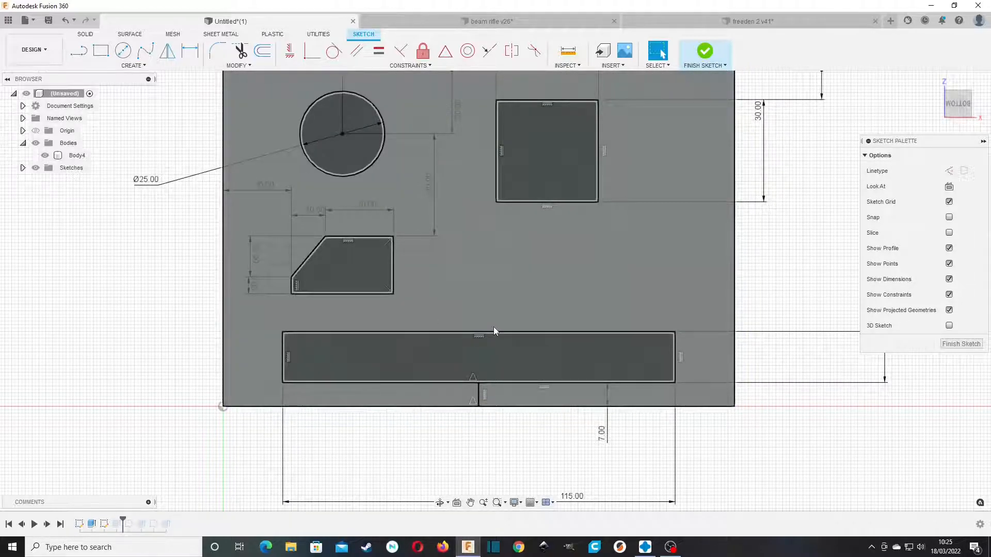
middle_click_drag(538, 252, 532, 277)
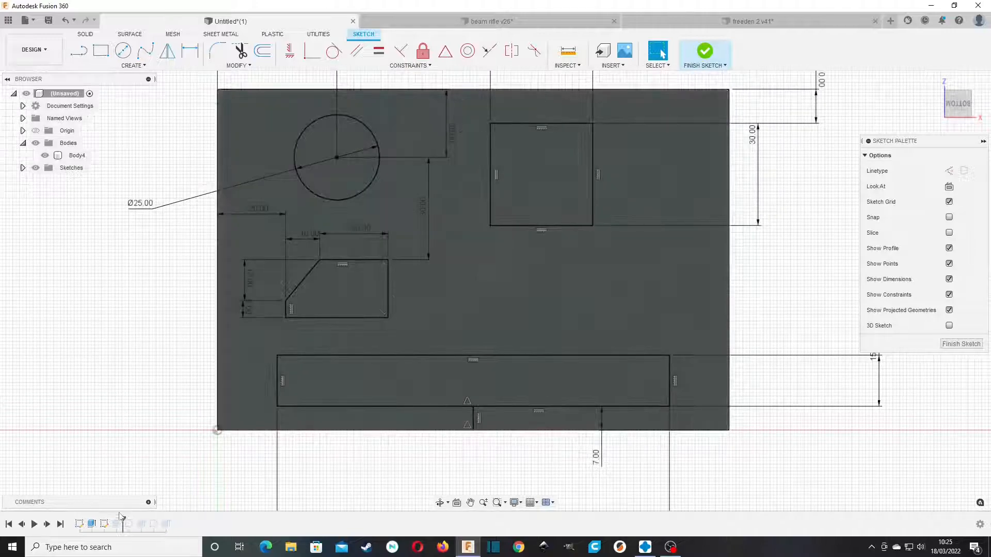
left_click(961, 344)
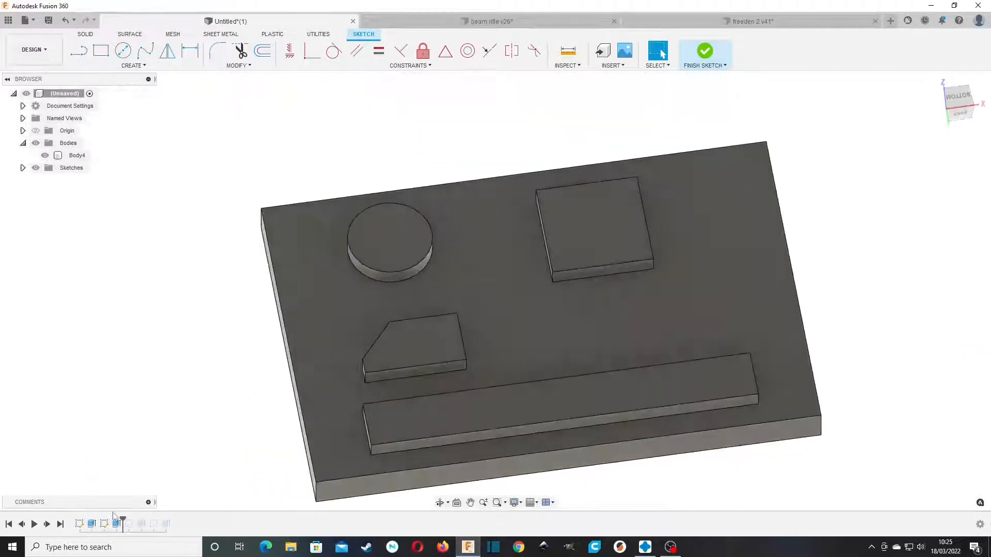
Step: Roll the timeline forward to the end, open the last sketch for editing and inspect the offset outlines around the raised shapes
left_click(127, 523)
left_click_drag(123, 519, 172, 520)
left_click(151, 525)
double_click(153, 526)
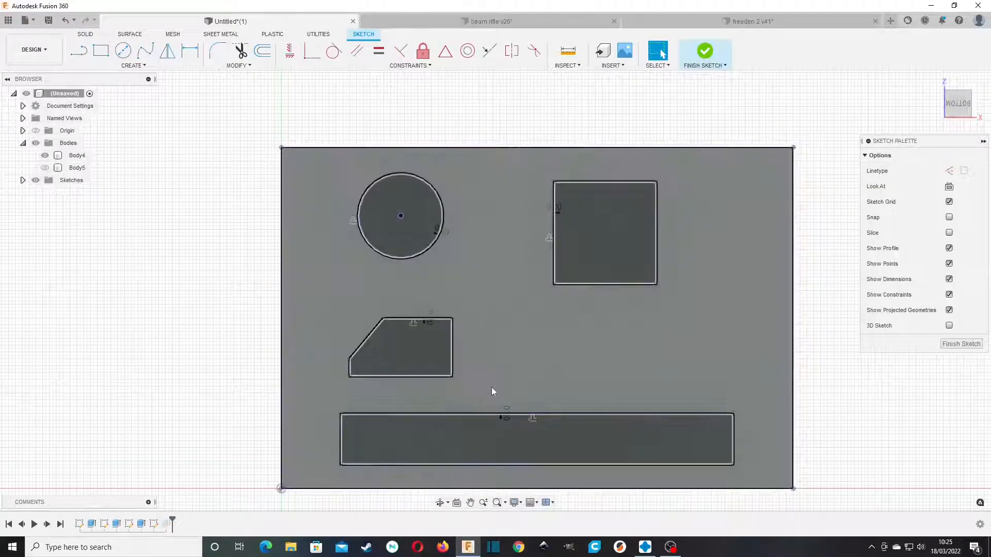
scroll(451, 402, "up", 8)
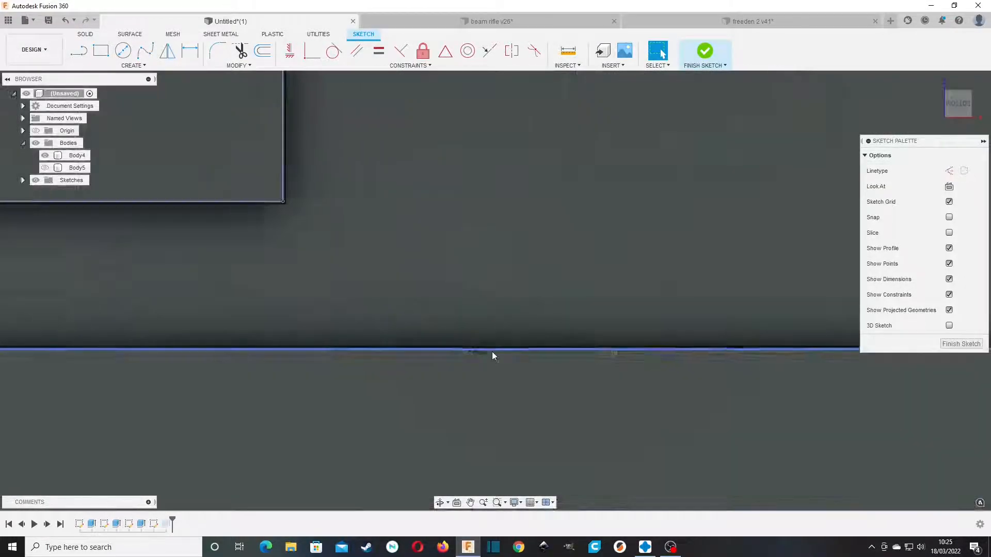
scroll(467, 363, "down", 8)
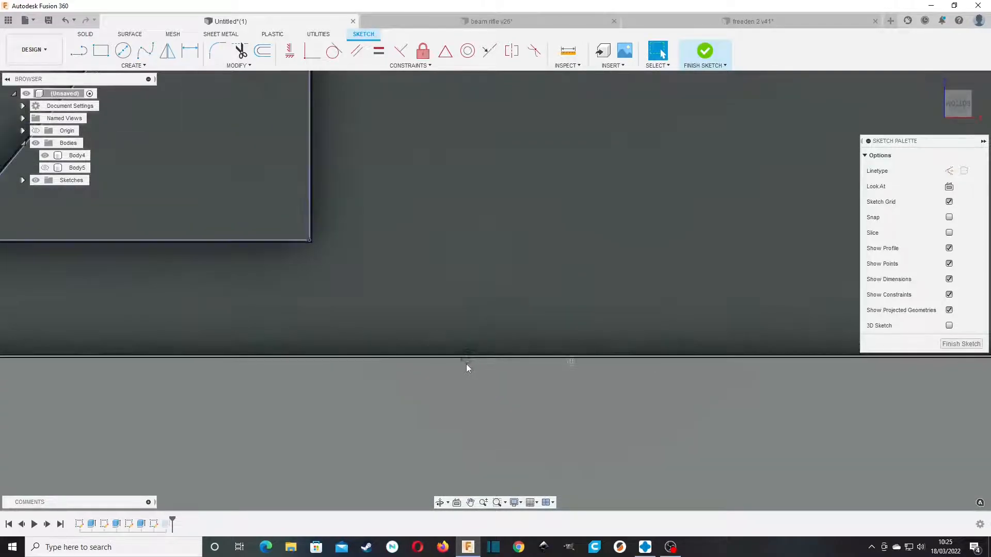
scroll(467, 365, "down", 3)
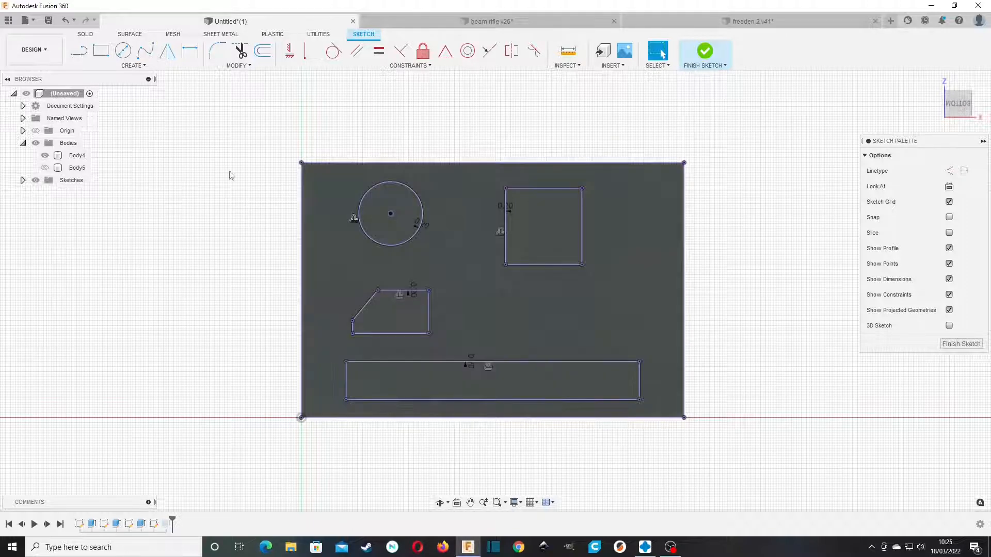
Step: Open the offset dimension of the long rectangle's outline to check its clearance value, and close it
scroll(457, 413, "up", 5)
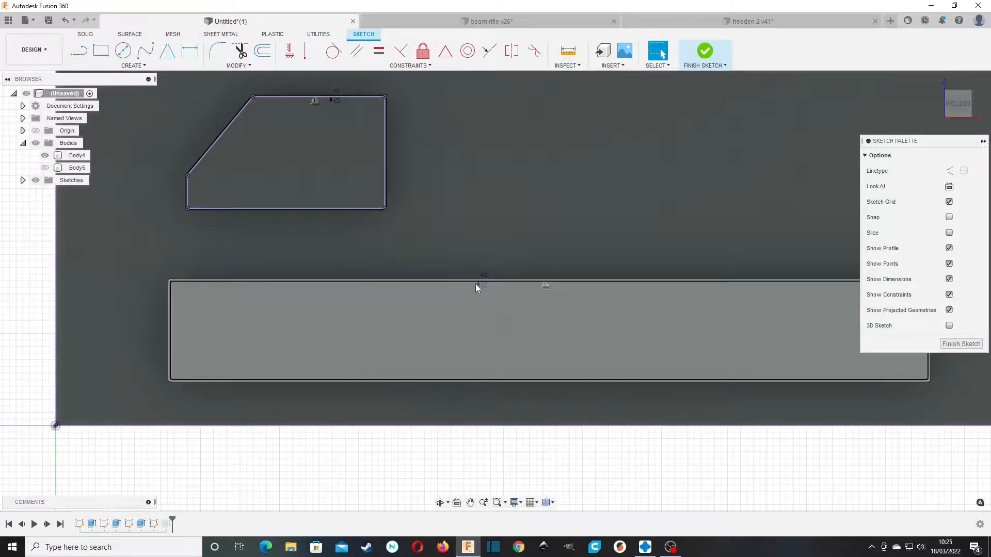
key("o")
left_click(485, 281)
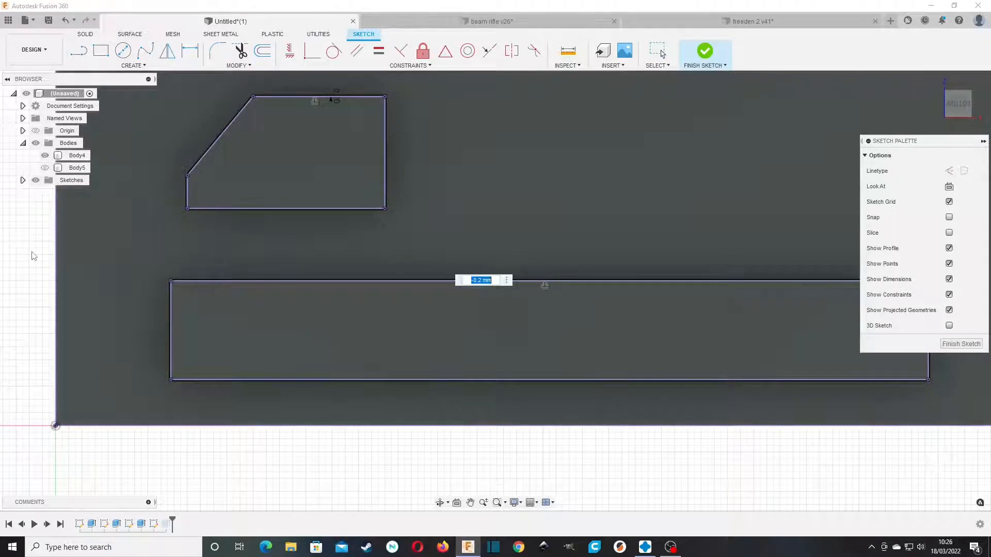
key("Return")
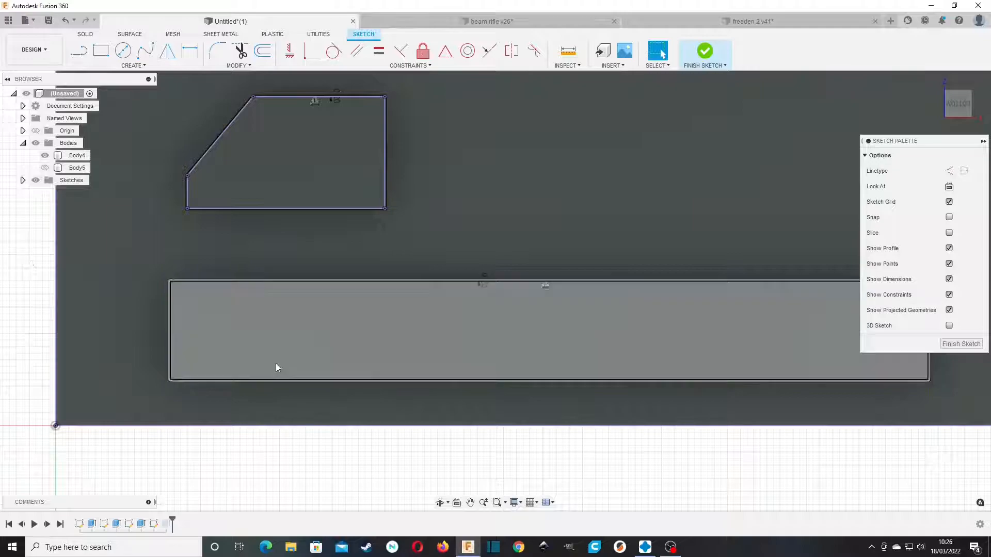
Step: Finish the offset outline sketch and open the last cut extrusion for editing
scroll(409, 350, "down", 4)
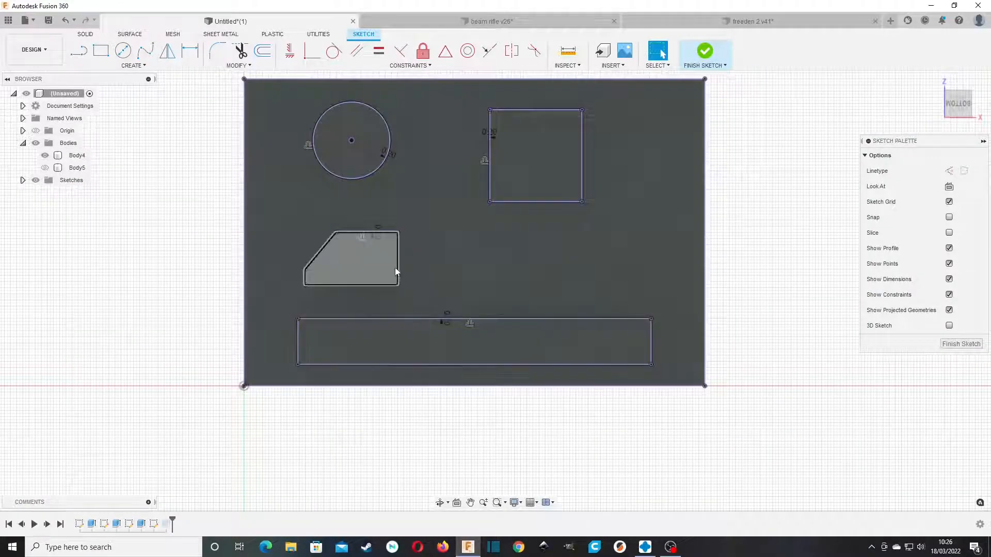
middle_click_drag(395, 272, 389, 314)
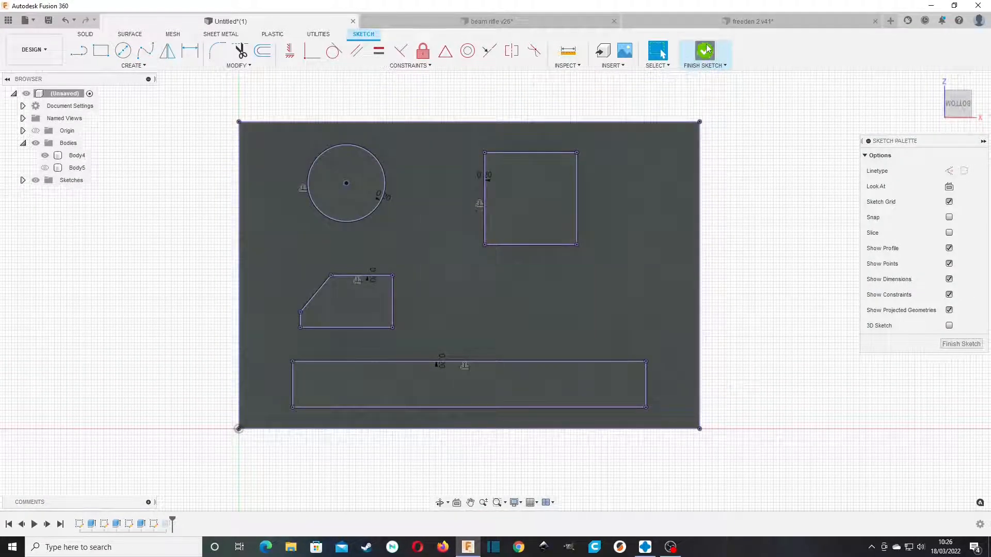
left_click(706, 50)
double_click(167, 525)
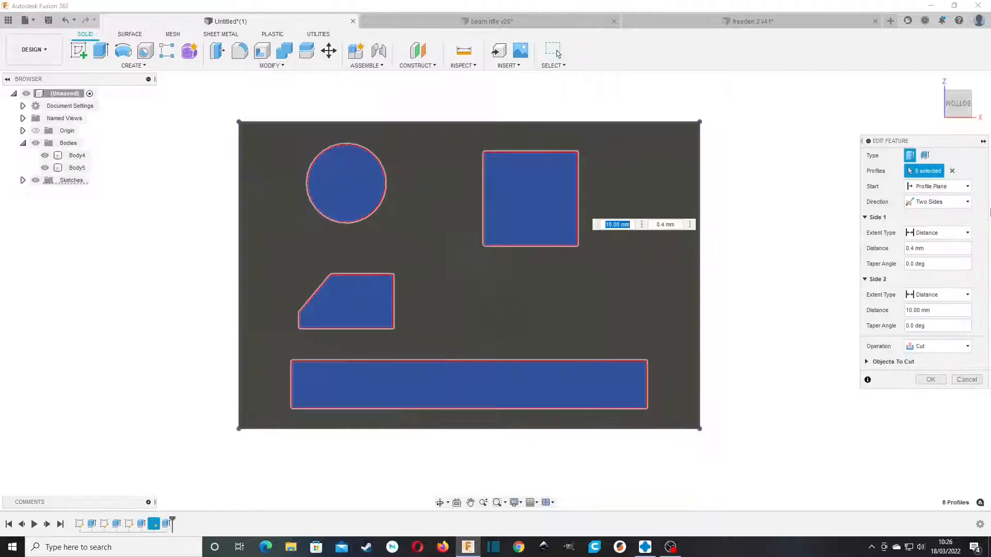
Step: Hide Body4, examine both sides of the two-sided cut through the offset shapes, and close the feature
left_click_drag(960, 111, 958, 88)
left_click(46, 156)
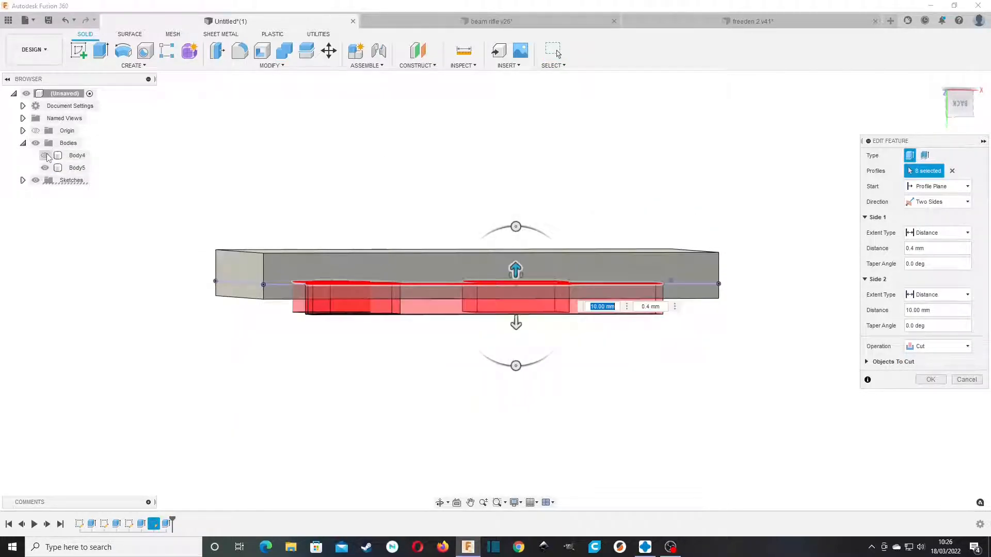
left_click(959, 100)
left_click_drag(959, 103, 981, 82)
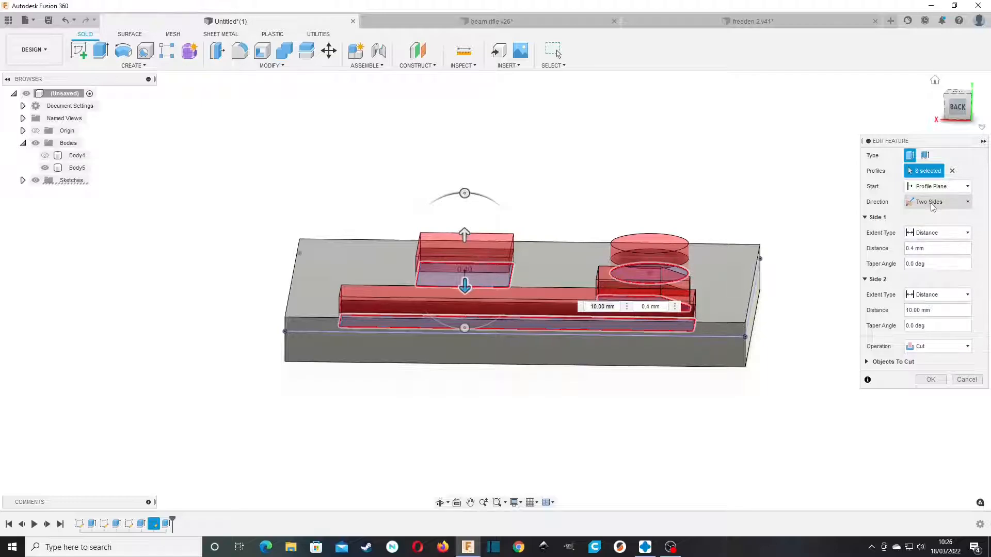
left_click(465, 235)
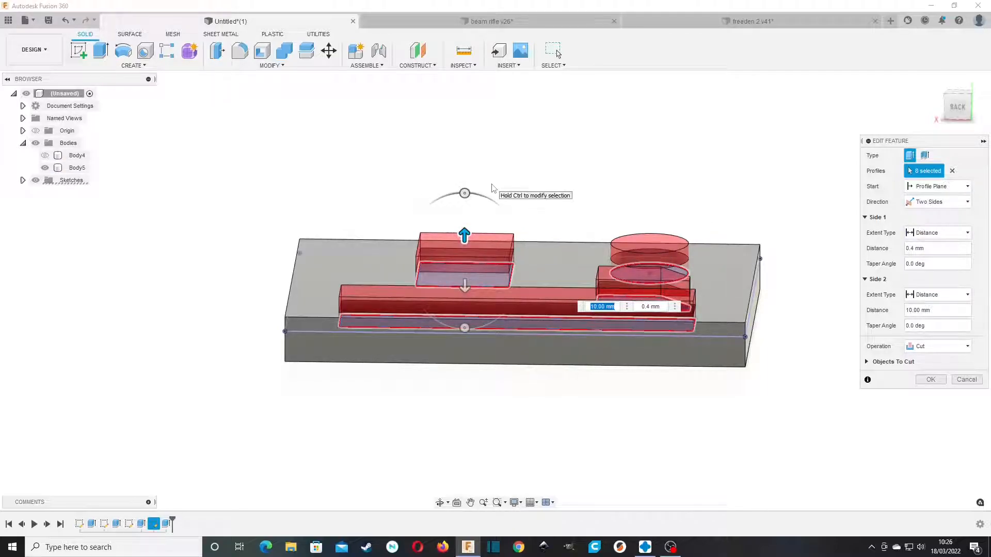
left_click(466, 285)
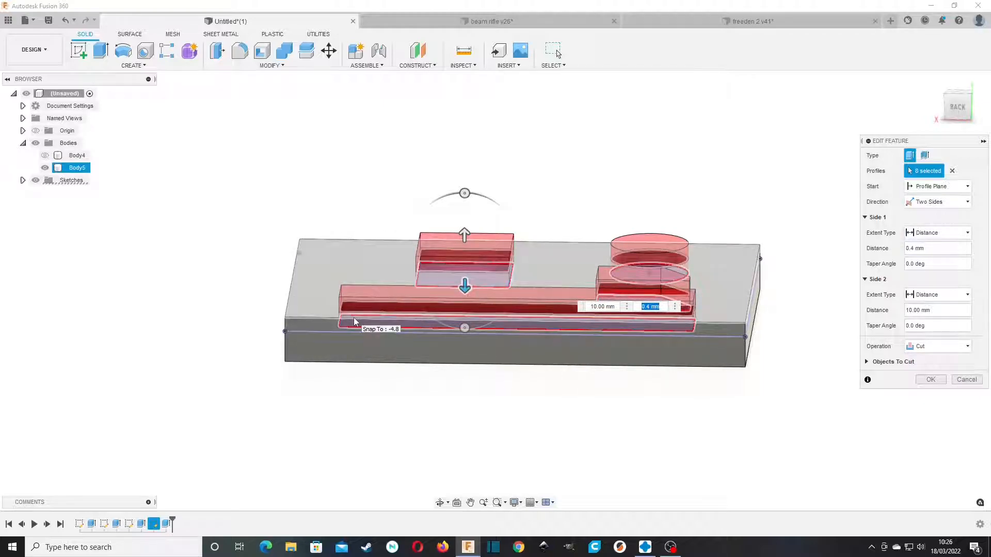
left_click(930, 379)
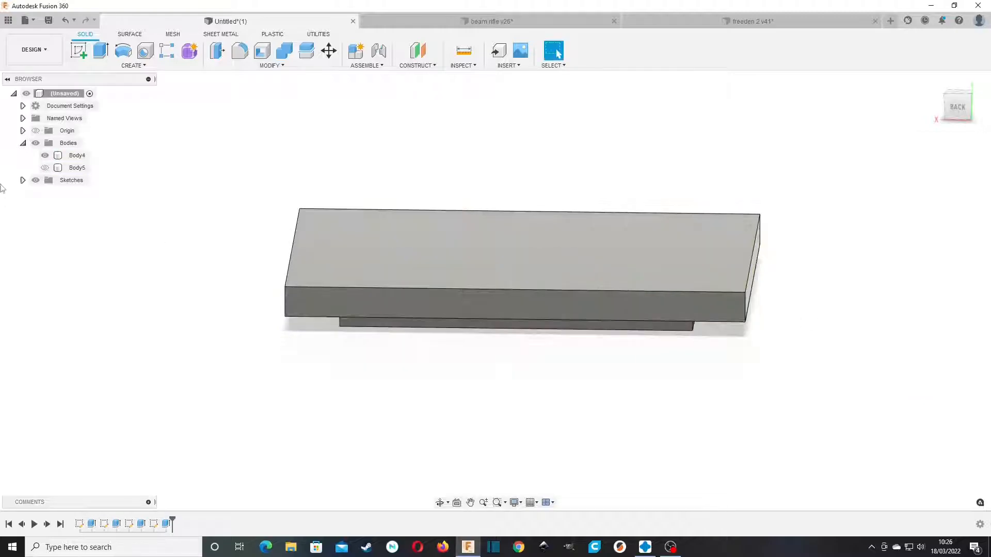
Step: Toggle the visibility of Body4 and Body5 to check the gap between them from the back, leaving only Body5 with its recesses shown
left_click(45, 167)
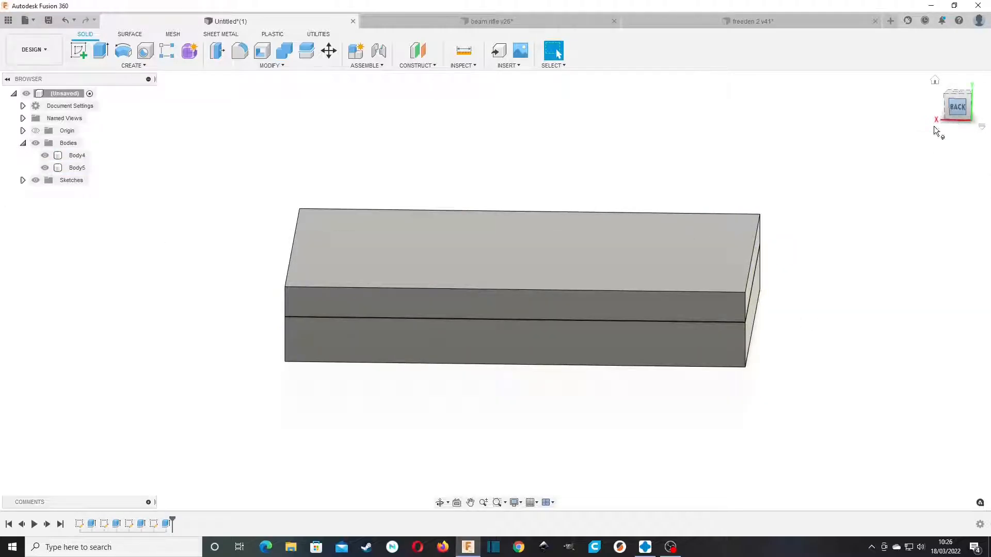
left_click(955, 111)
scroll(736, 264, "up", 5)
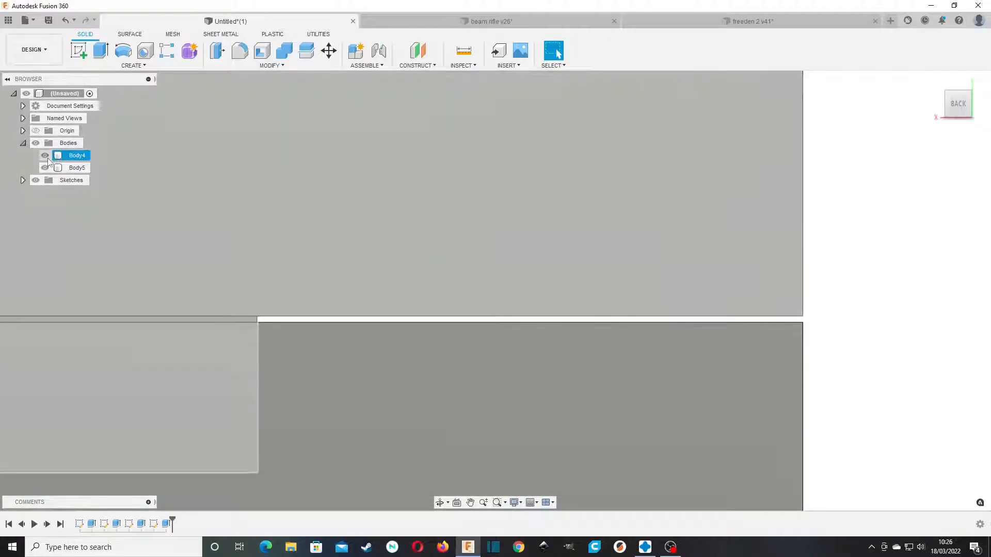
left_click(45, 169)
left_click(45, 169)
scroll(478, 321, "down", 5)
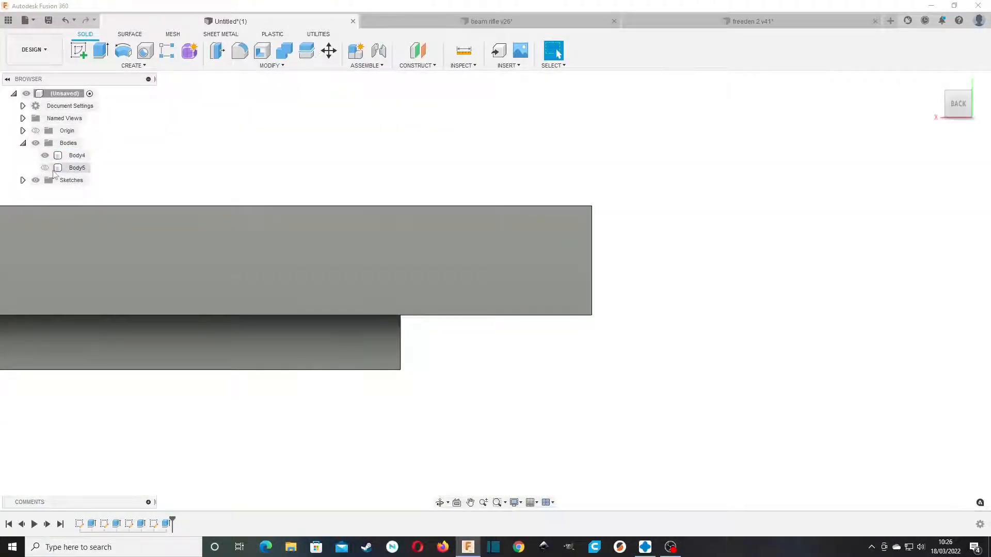
left_click(46, 168)
left_click(45, 155)
left_click(958, 94)
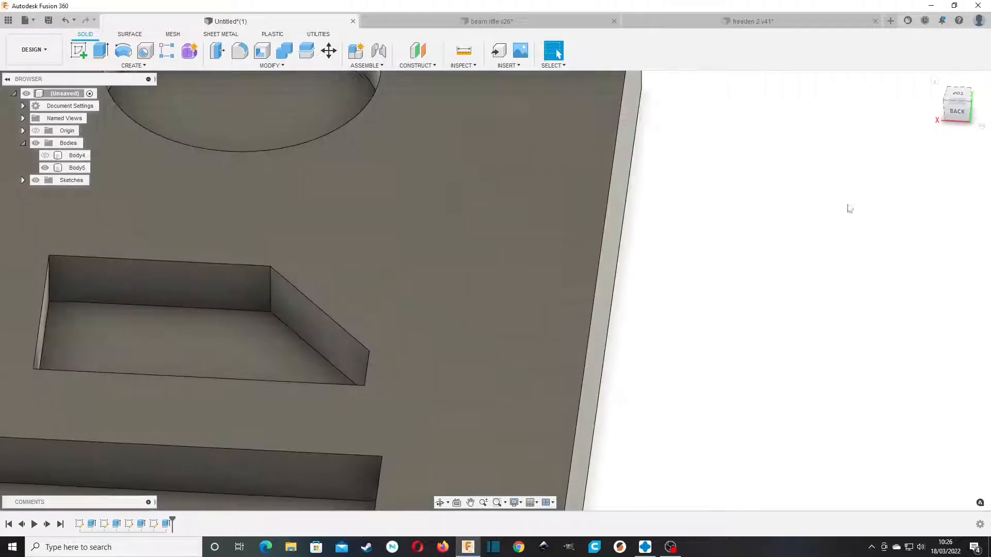
Step: Reopen the last cut extrusion for editing and show Body4 above the recessed part
double_click(165, 524)
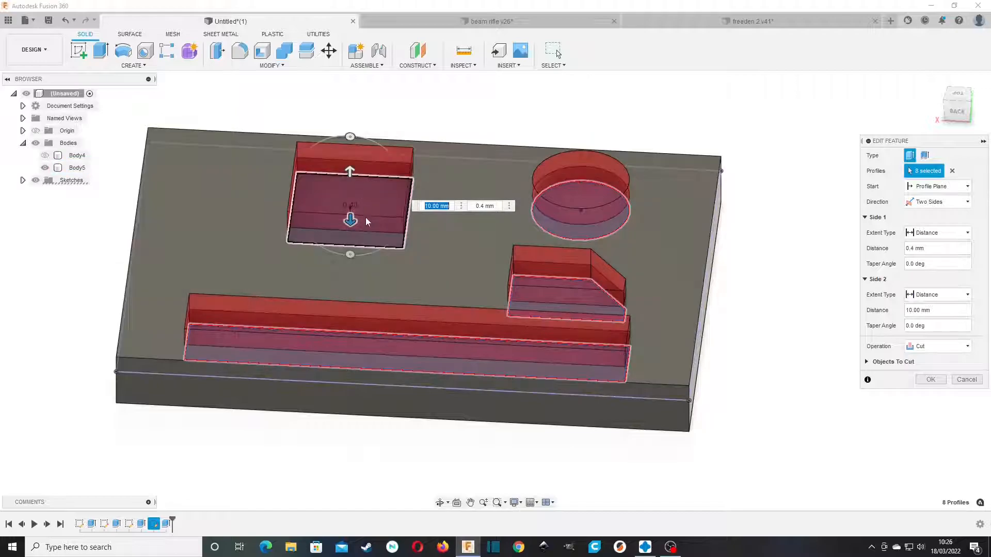
key("Tab")
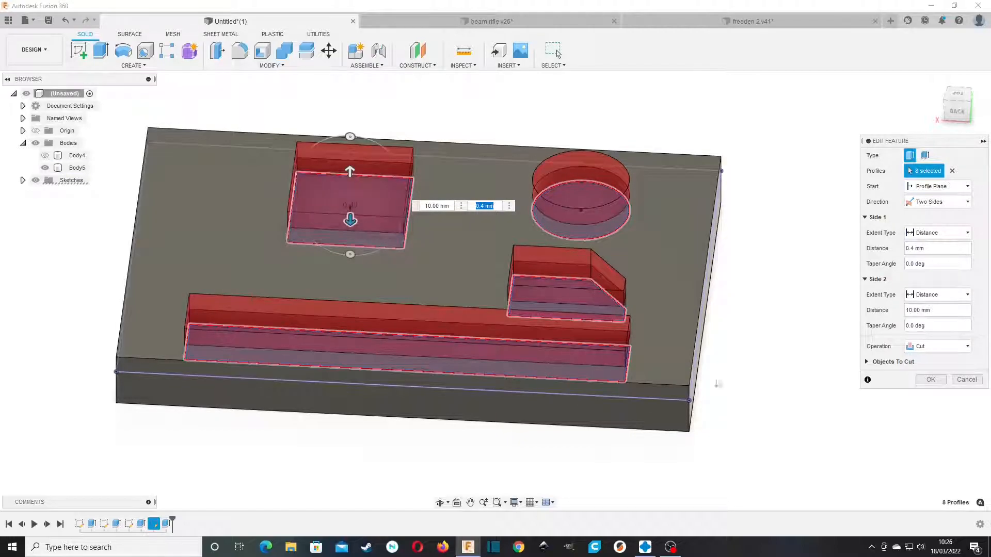
left_click(77, 156)
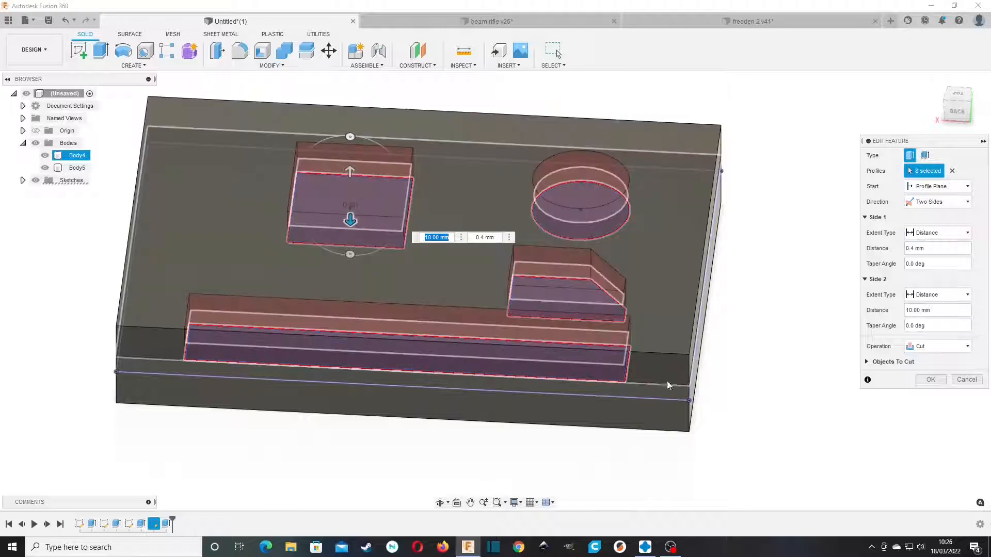
left_click(667, 379)
Step: Inspect the cut's depth in both directions from the back and at an angle, and close the feature
left_click(958, 113)
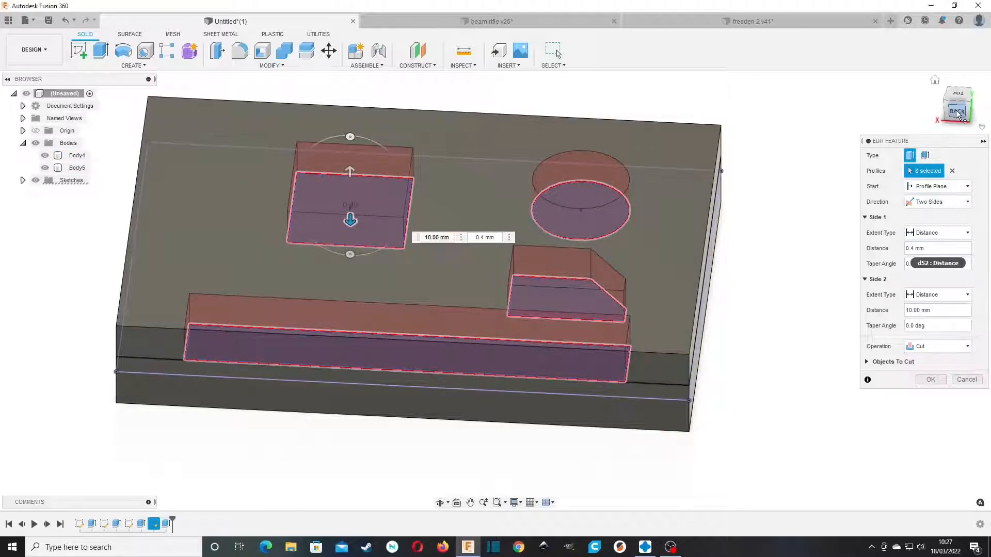
scroll(680, 289, "up", 5)
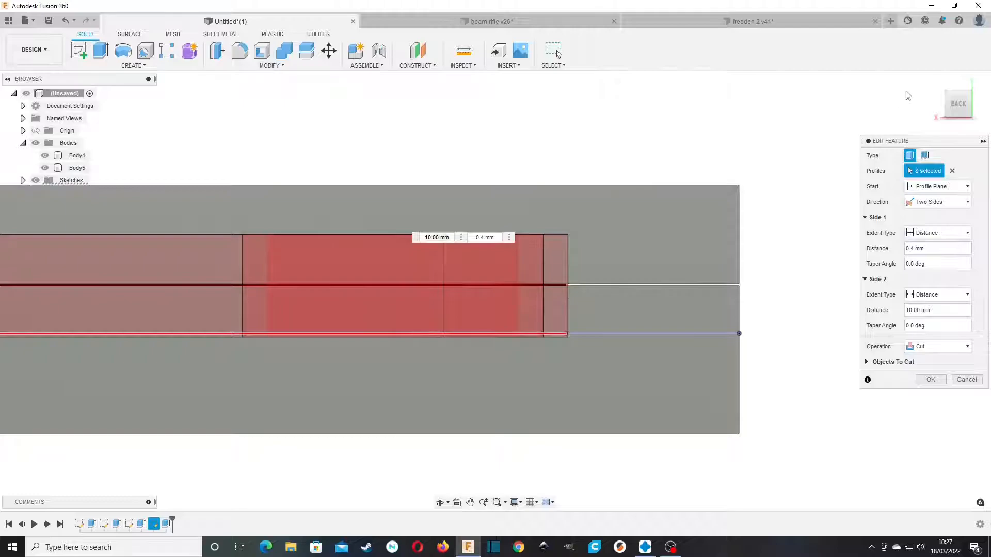
left_click_drag(960, 107, 932, 123)
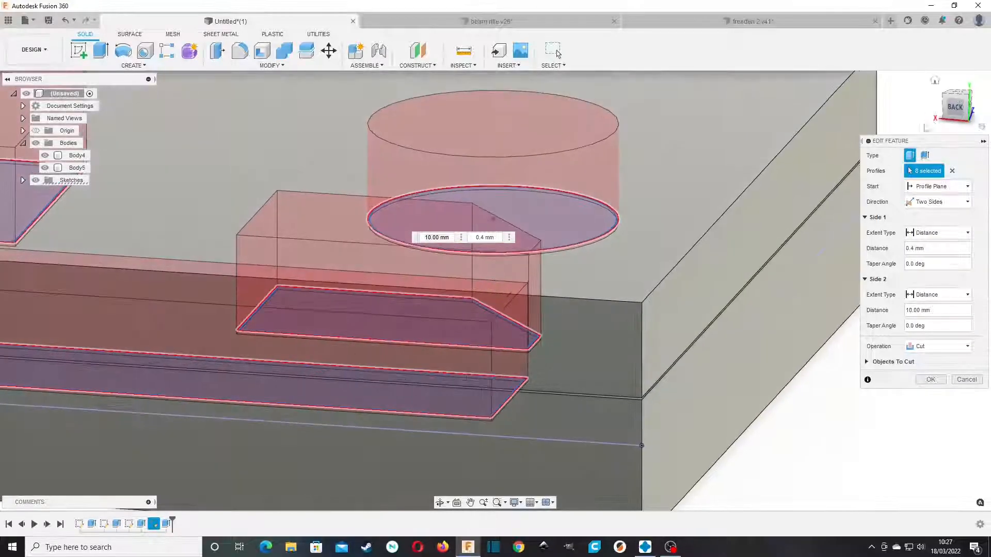
scroll(388, 429, "down", 5)
middle_click_drag(389, 429, 540, 383)
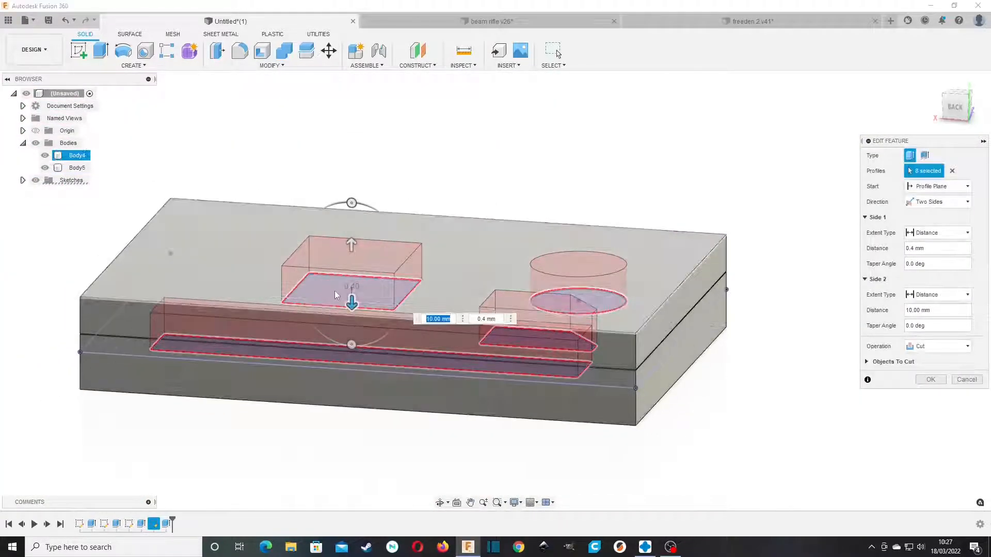
left_click_drag(350, 293, 351, 302)
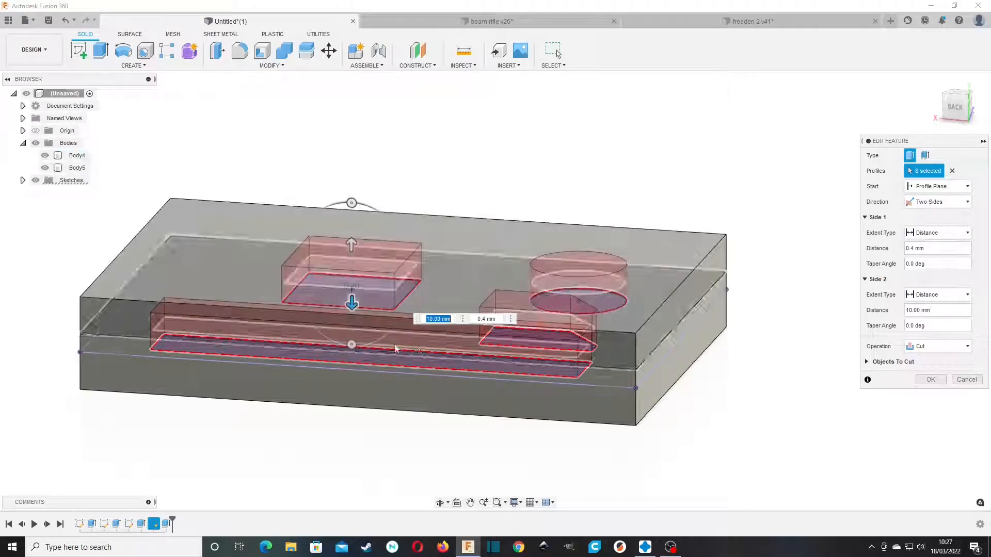
left_click(931, 380)
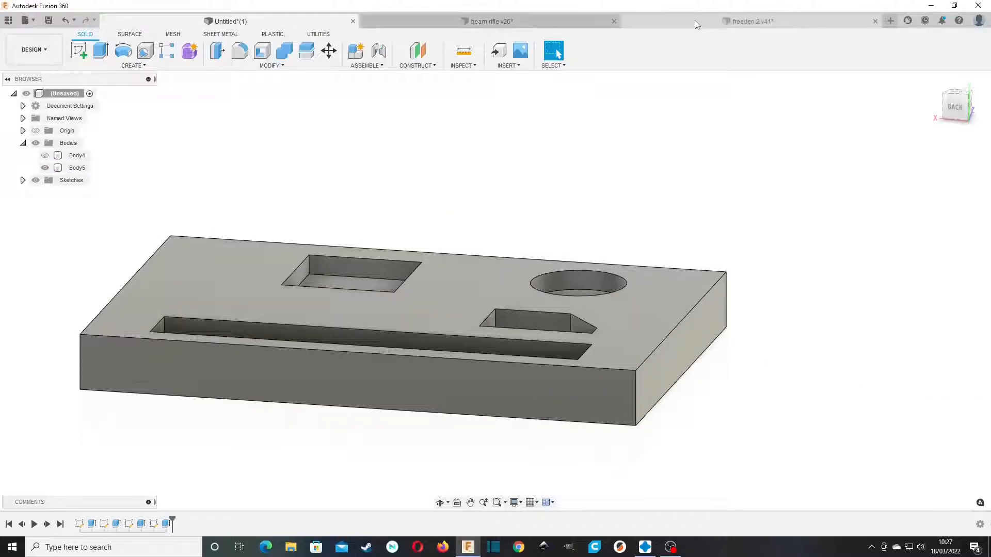
Step: Look through the open beam rifle and freeden 2 designs, ending on the freeden 2 design
left_click(536, 17)
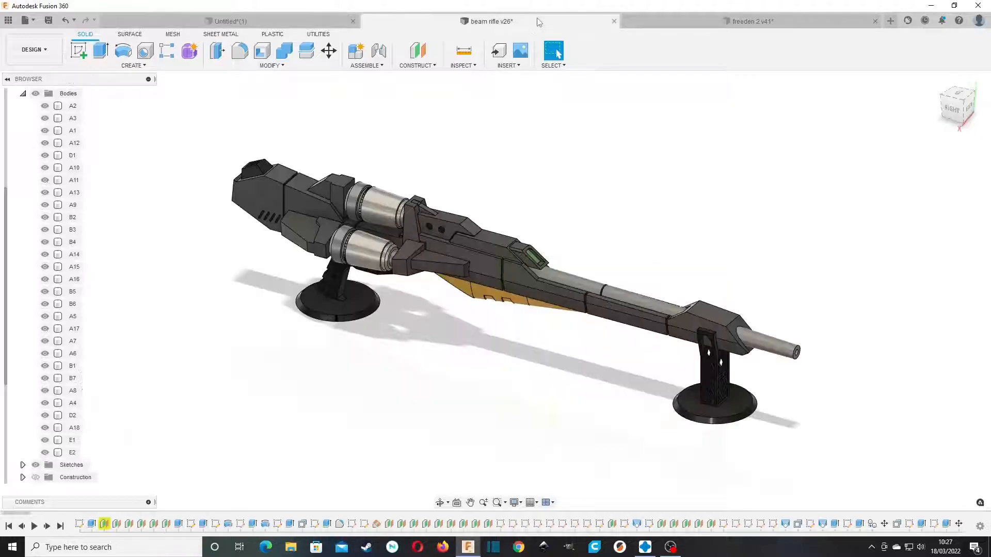
left_click(698, 19)
middle_click_drag(442, 189, 450, 191)
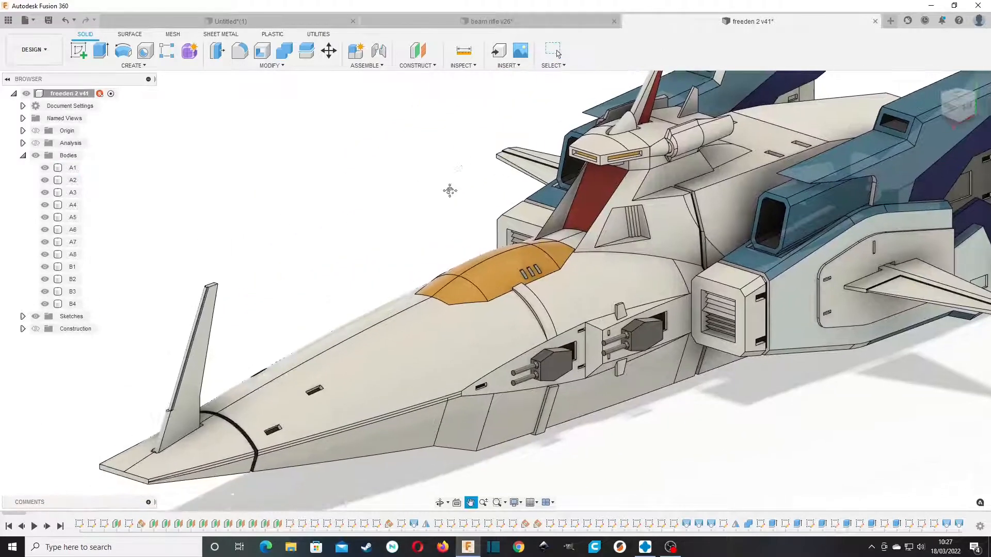
scroll(413, 273, "down", 2)
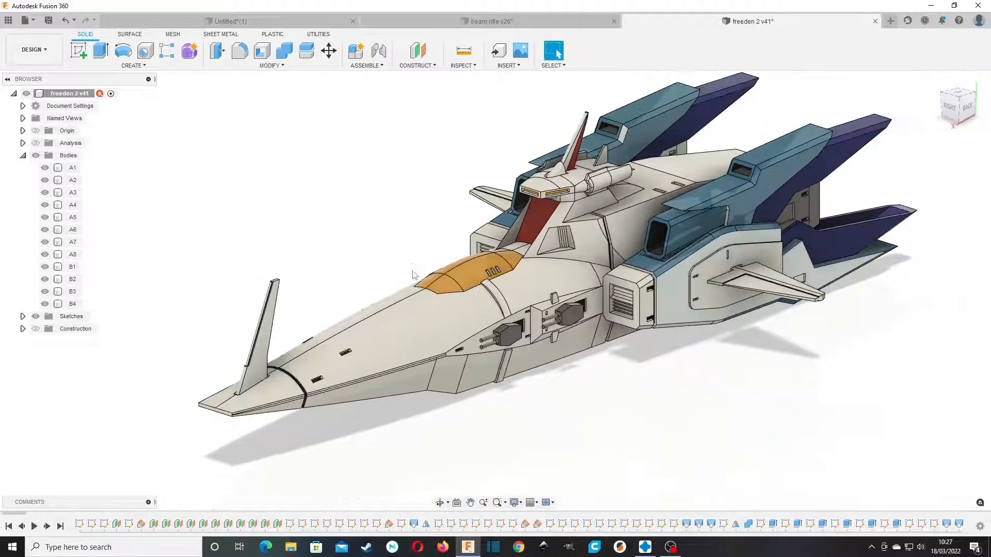
left_click(955, 100)
left_click(290, 25)
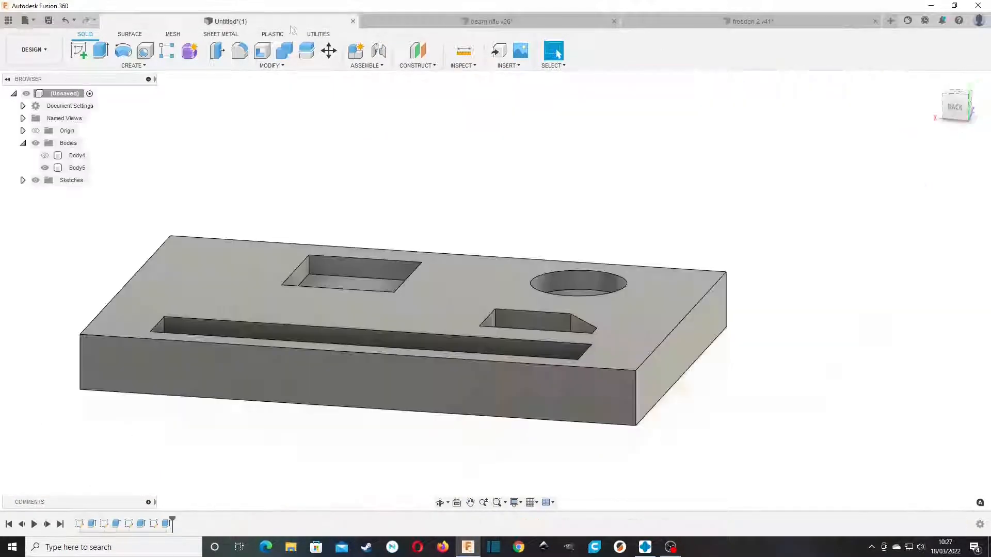
left_click(800, 21)
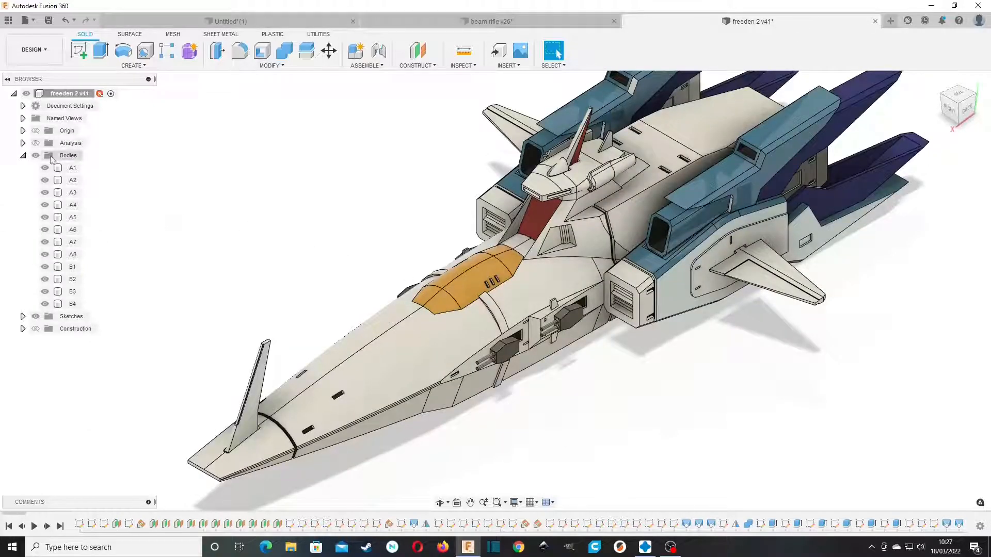
Step: Hide body A1 of the ship and examine the rectangular connector on the far side module
left_click(45, 168)
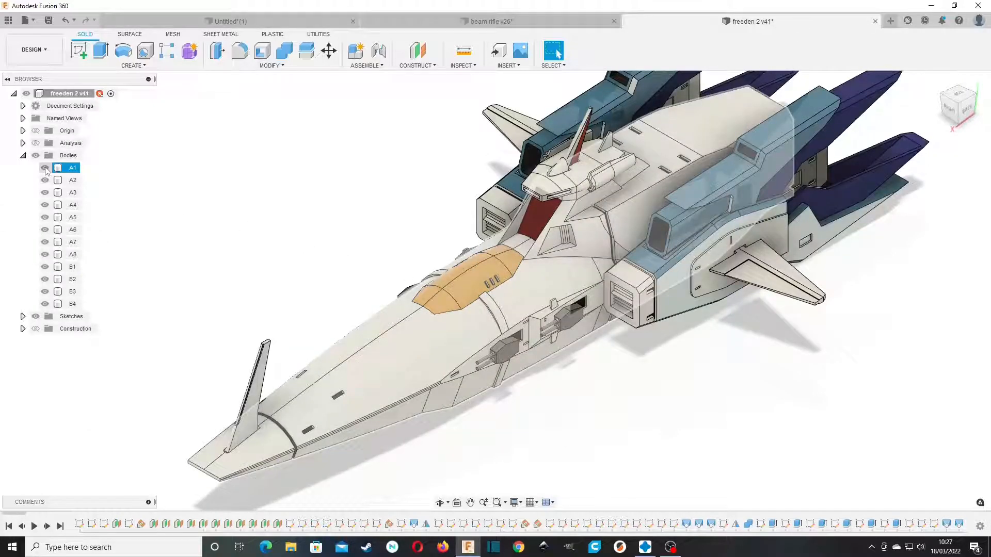
key("Escape")
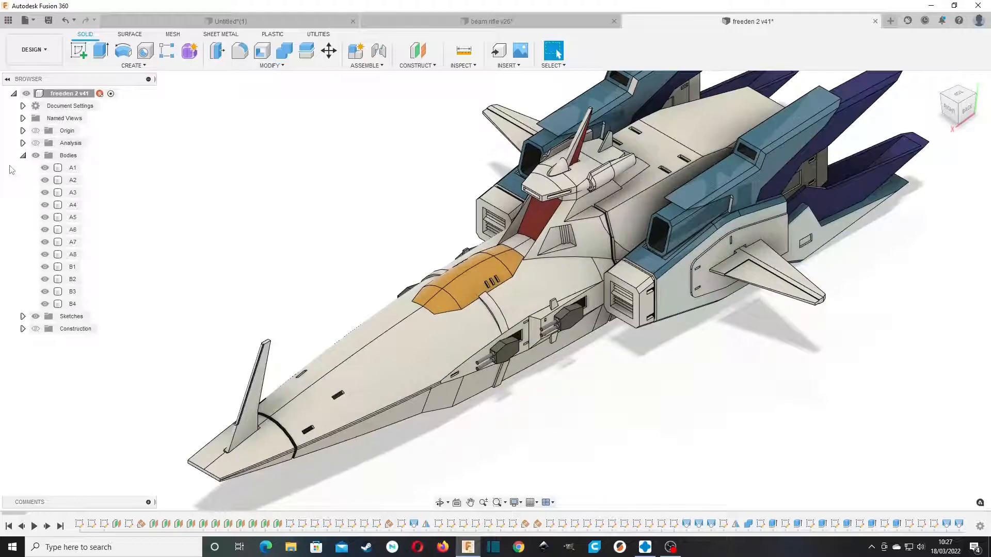
left_click(44, 167)
left_click(926, 150)
mouse_move(956, 110)
left_mouse_down()
mouse_move(973, 72)
mouse_move(964, 42)
mouse_move(949, 59)
mouse_move(951, 103)
mouse_move(969, 114)
mouse_move(988, 109)
mouse_move(940, 108)
left_mouse_up()
middle_click_drag(495, 290, 563, 253, "shift")
scroll(563, 250, "up", 5)
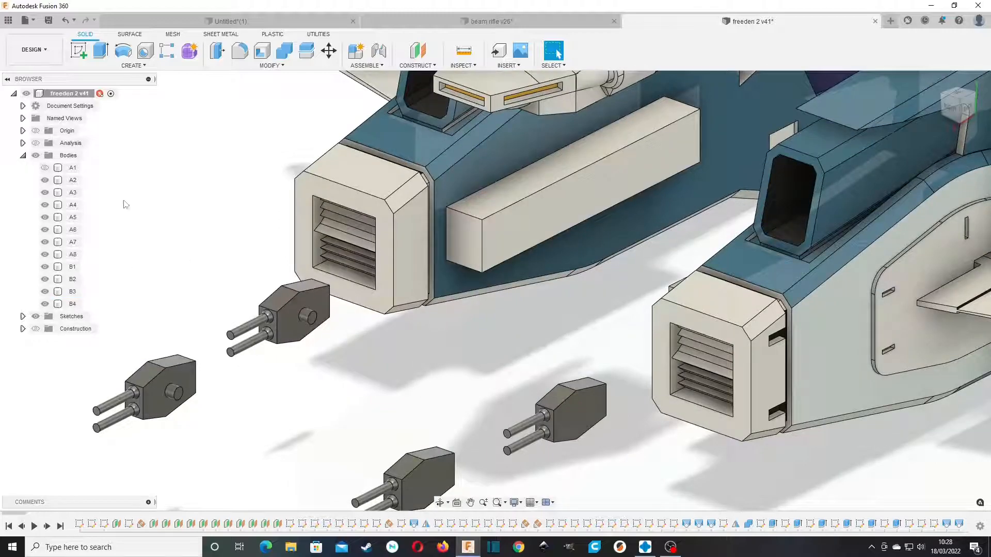
Step: Hide the near side module, body B1, and inspect the exposed connector, gun turrets and wing
left_click(813, 314)
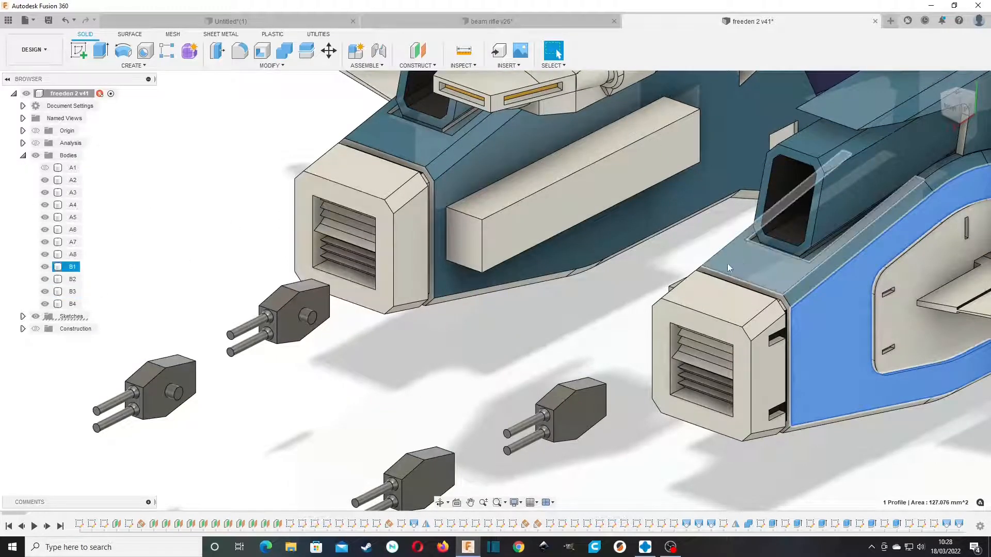
left_click(45, 267)
scroll(567, 305, "down", 2)
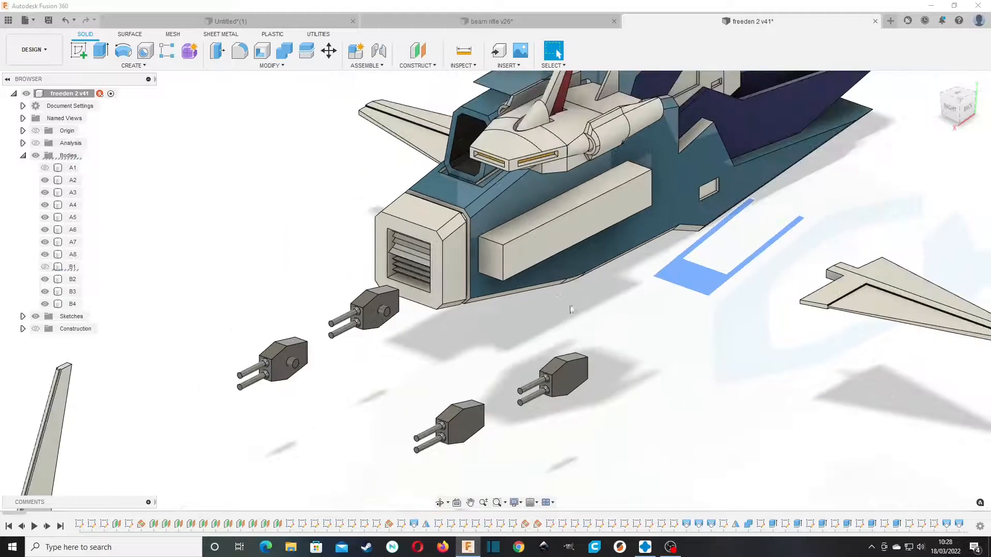
scroll(567, 306, "down", 1)
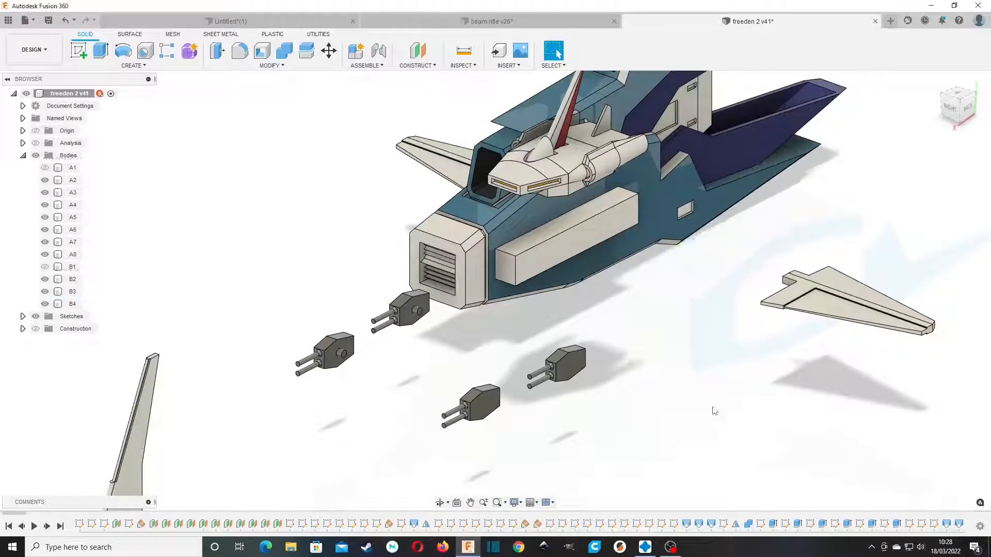
left_click_drag(964, 119, 931, 92)
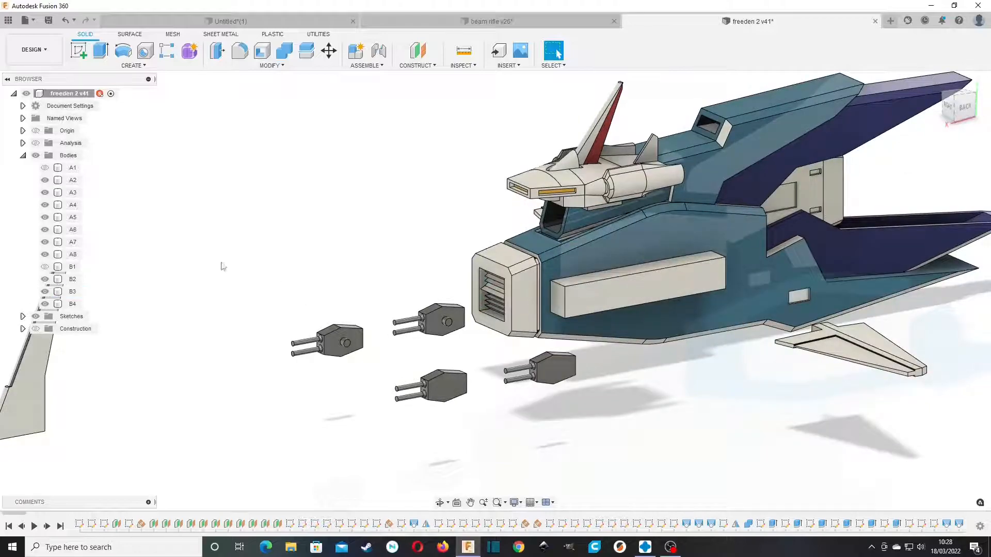
Step: Show body A1 again and select the inner face of the long rectangular recess in its side
left_click(43, 172)
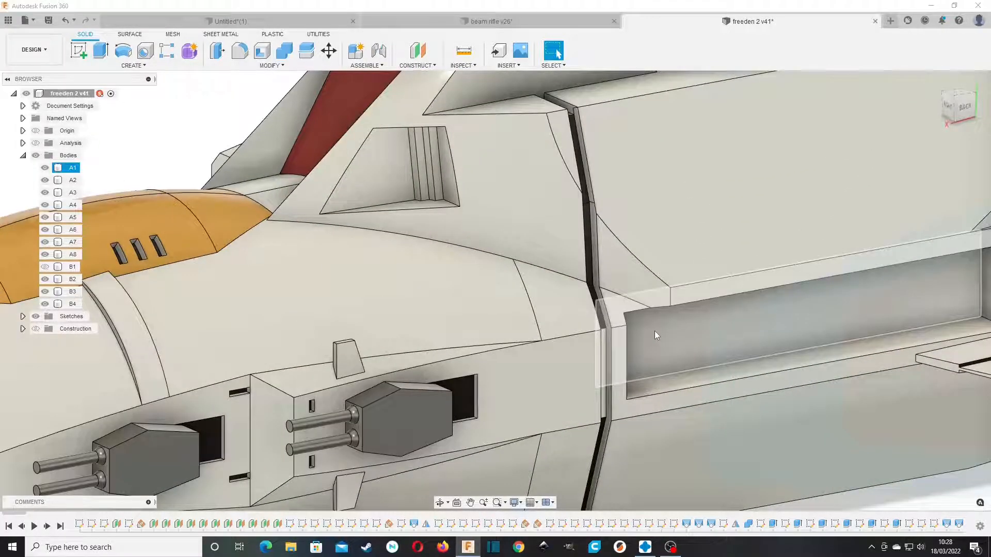
left_click(654, 330)
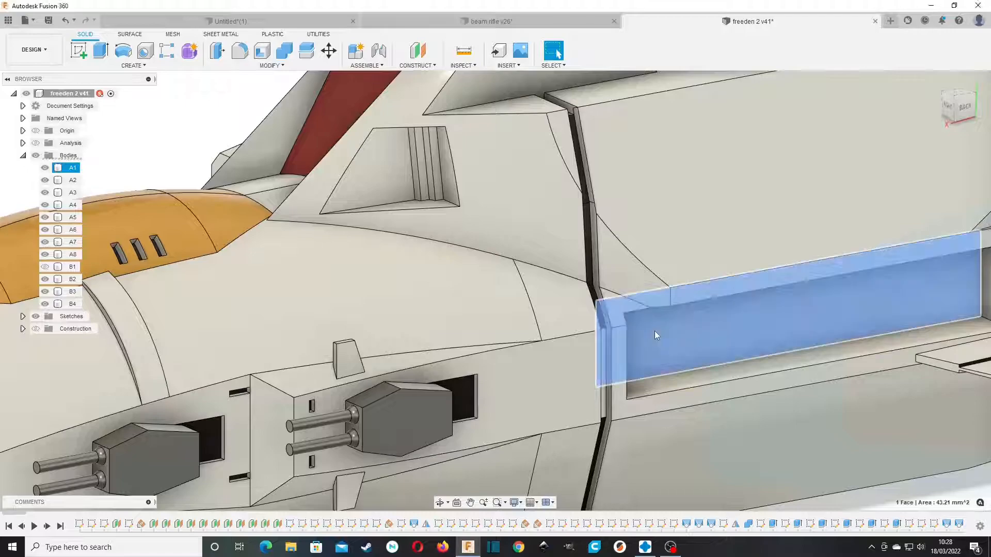
Step: Hide main hull body A1 again and examine the long rectangular connector on the far side module
scroll(650, 344, "down", 5)
scroll(647, 350, "down", 1)
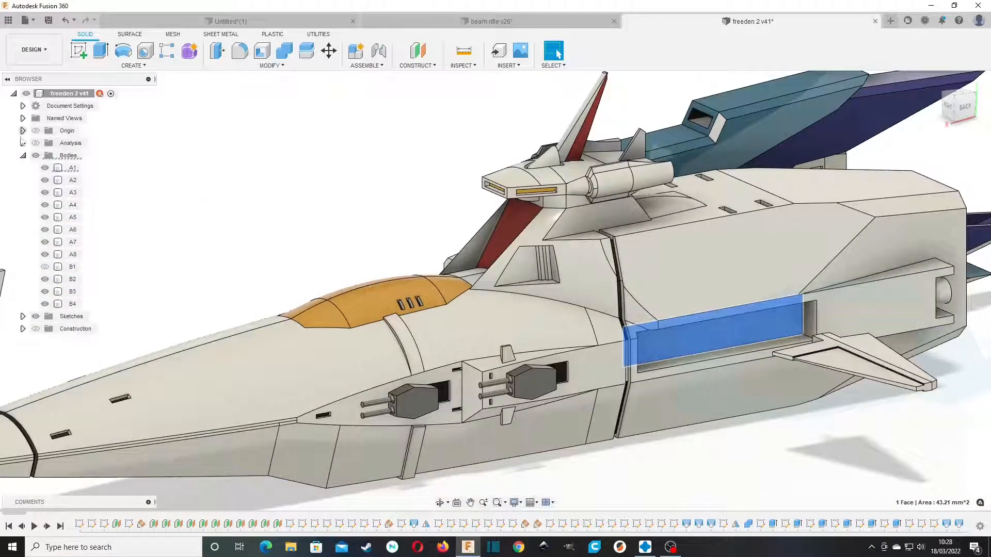
left_click(45, 168)
scroll(702, 298, "up", 2)
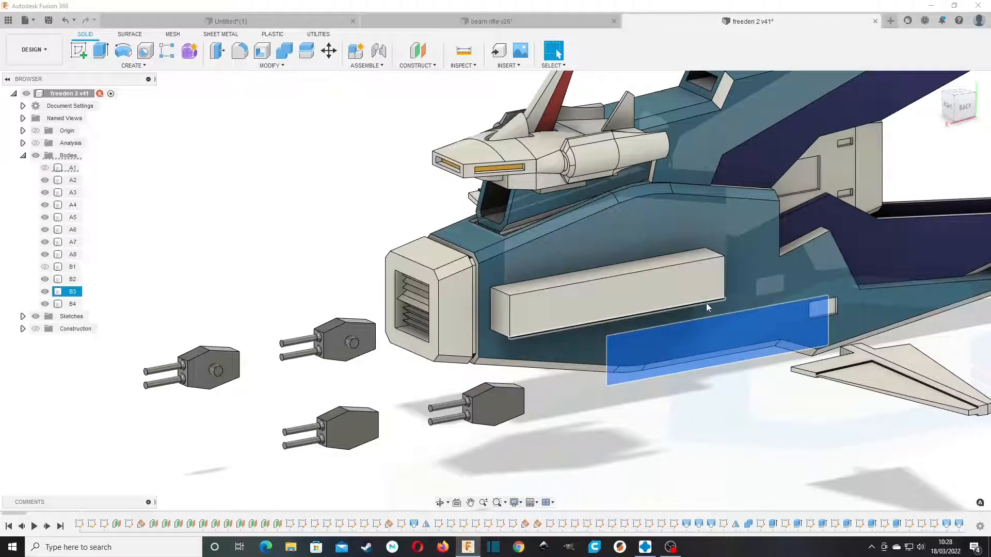
scroll(779, 288, "down", 3)
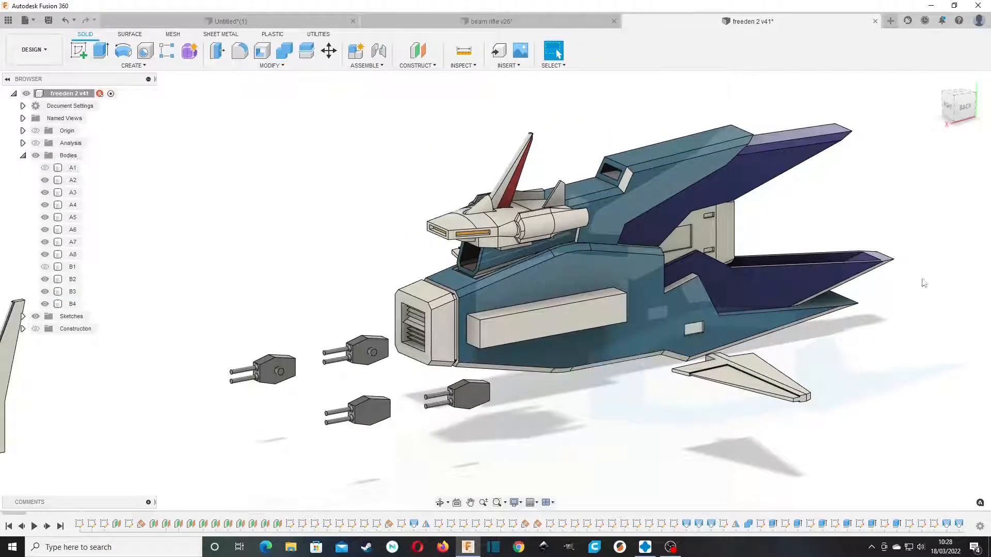
Step: Inspect the underside of the bridge section, body A2, and its square connector recess
left_click_drag(983, 113, 946, 158)
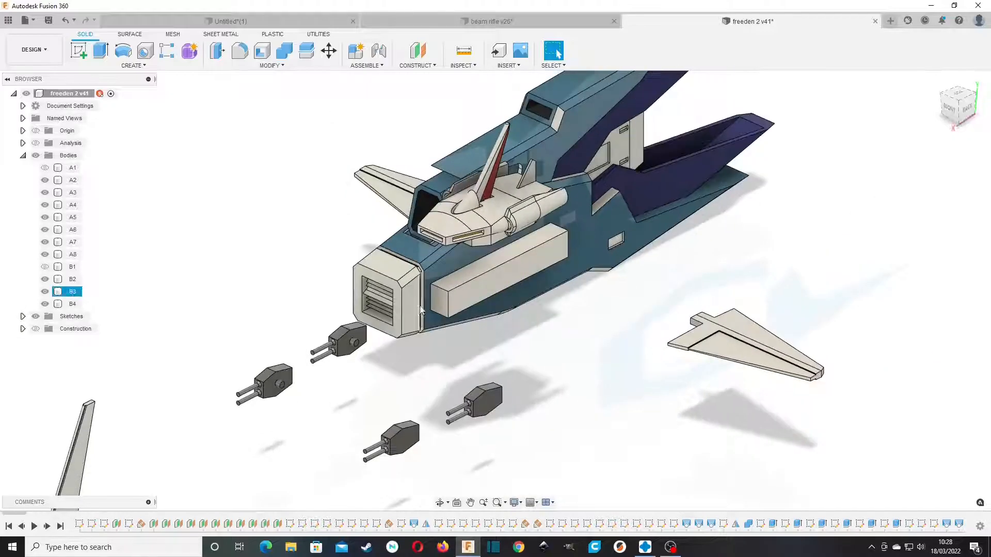
left_click_drag(968, 122, 974, 6)
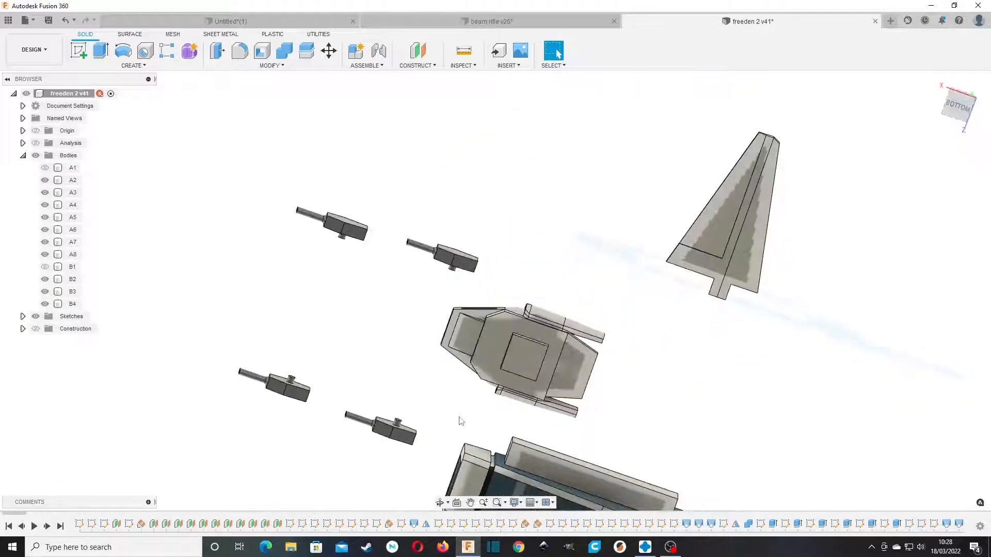
scroll(460, 420, "up", 5)
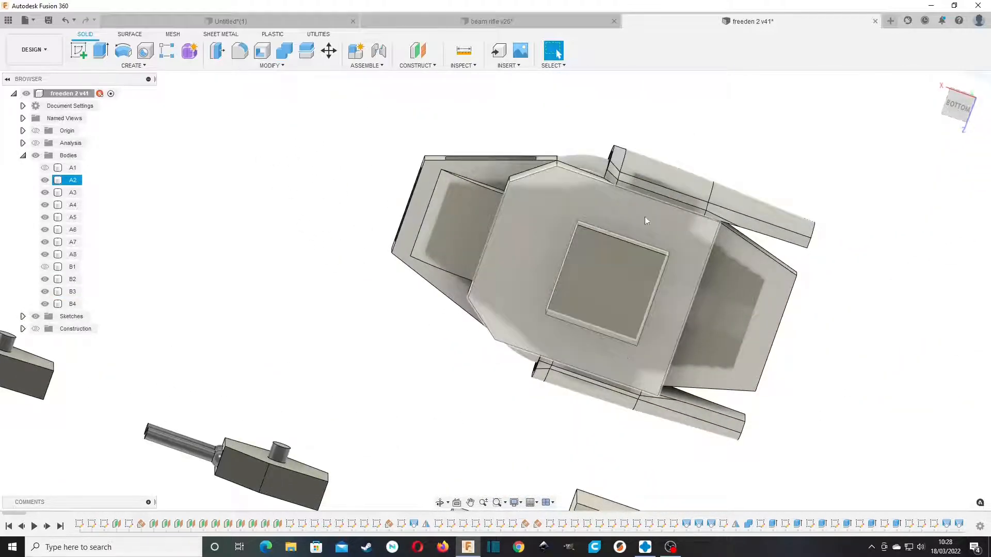
left_click_drag(960, 102, 960, 201)
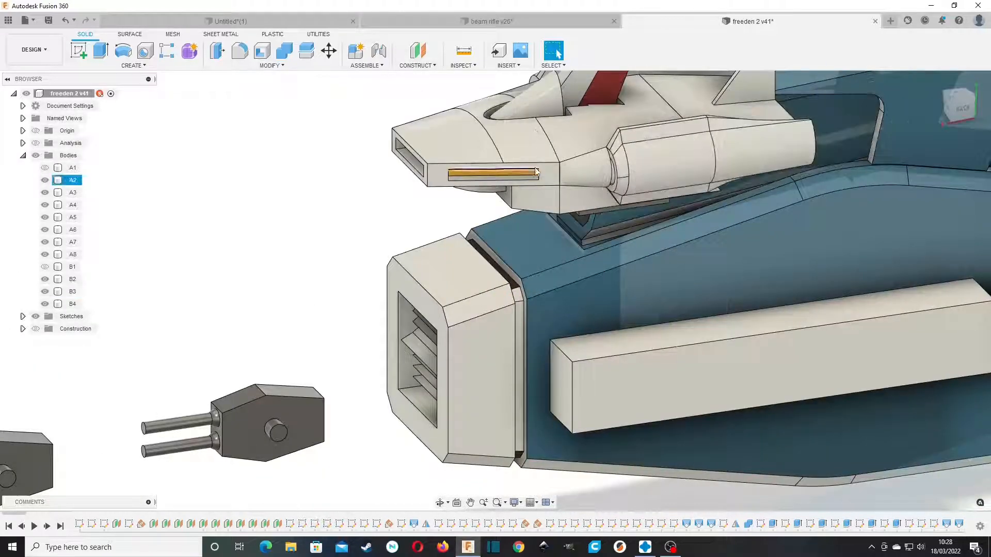
Step: Examine the four separate gun turrets, their twin barrels and the round mounting pegs on their sides
middle_click_drag(532, 180, 532, 295)
scroll(523, 297, "down", 3)
scroll(523, 297, "down", 4)
middle_click_drag(405, 405, 485, 300)
scroll(486, 302, "up", 10)
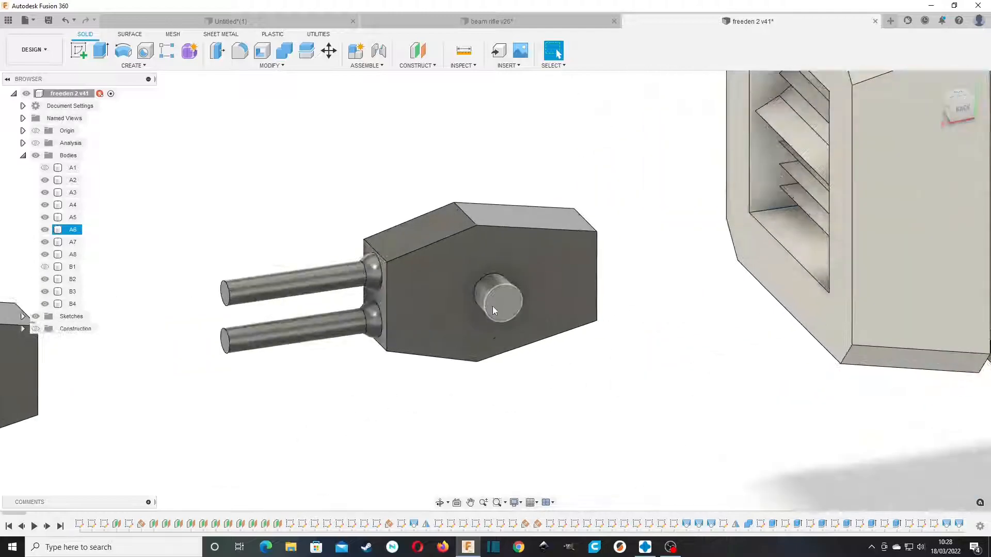
scroll(499, 300, "down", 6)
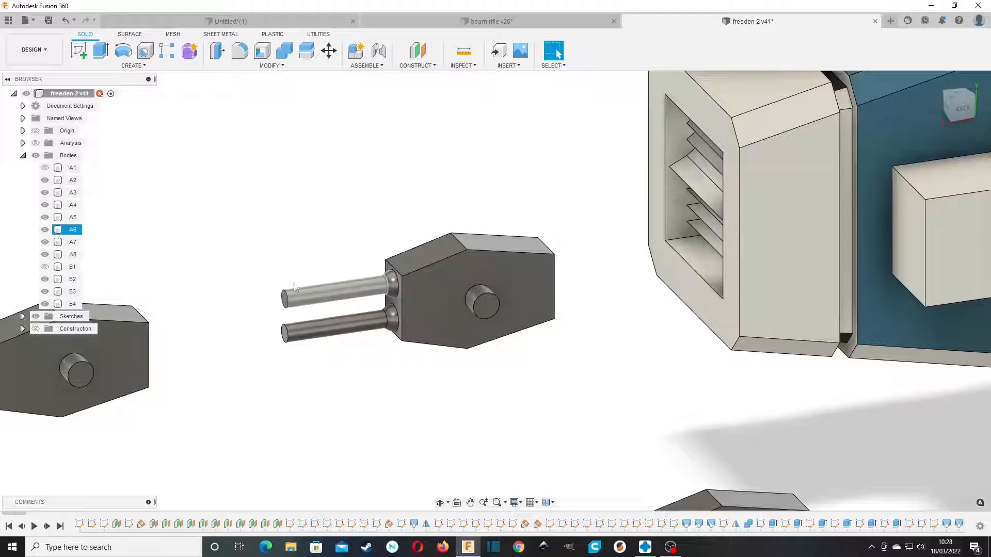
middle_click_drag(329, 291, 491, 272)
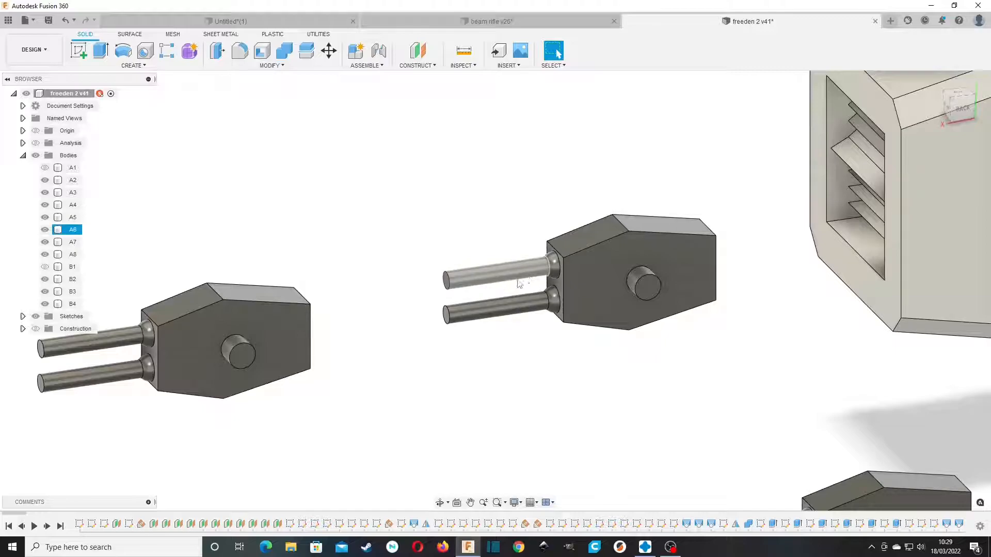
scroll(477, 281, "down", 5)
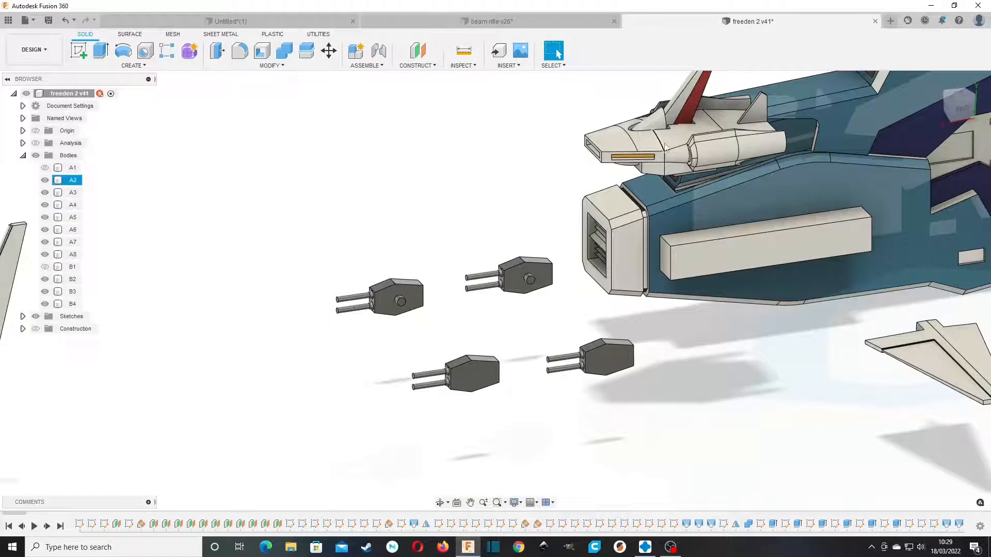
Step: Hide the bridge section, body A2, and select the underside face of the red and white fin, body A3
left_click(673, 156)
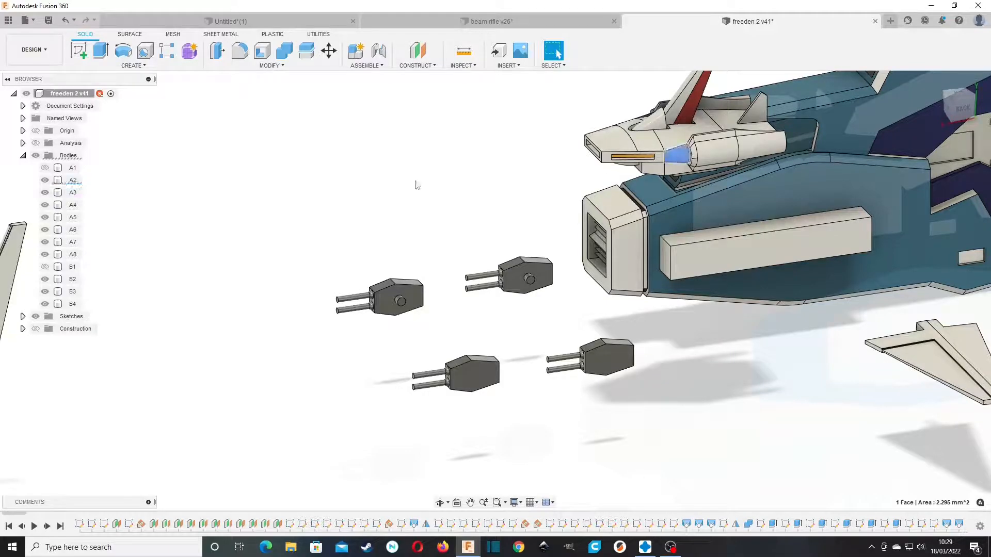
left_click(45, 180)
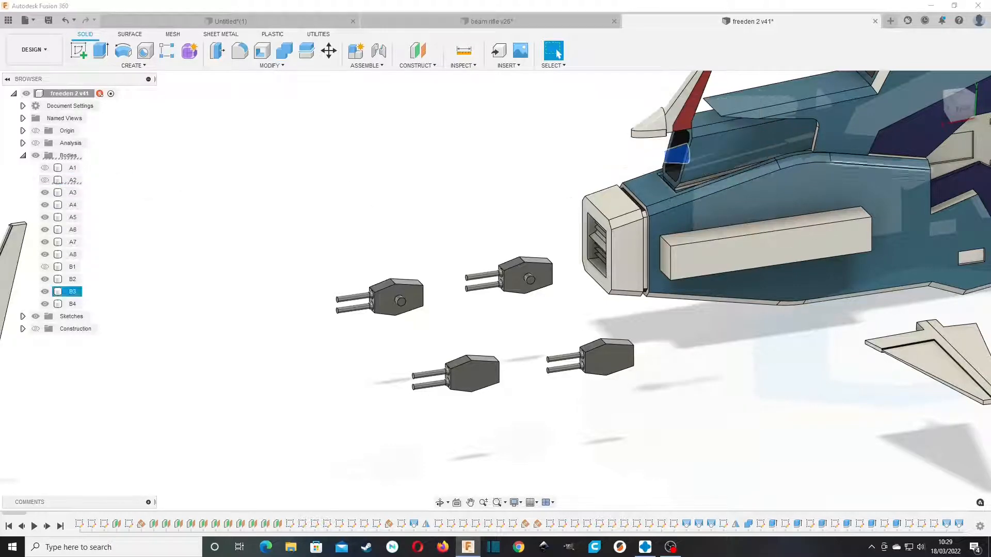
left_click_drag(971, 107, 960, 77)
left_click(590, 140)
scroll(679, 117, "up", 3)
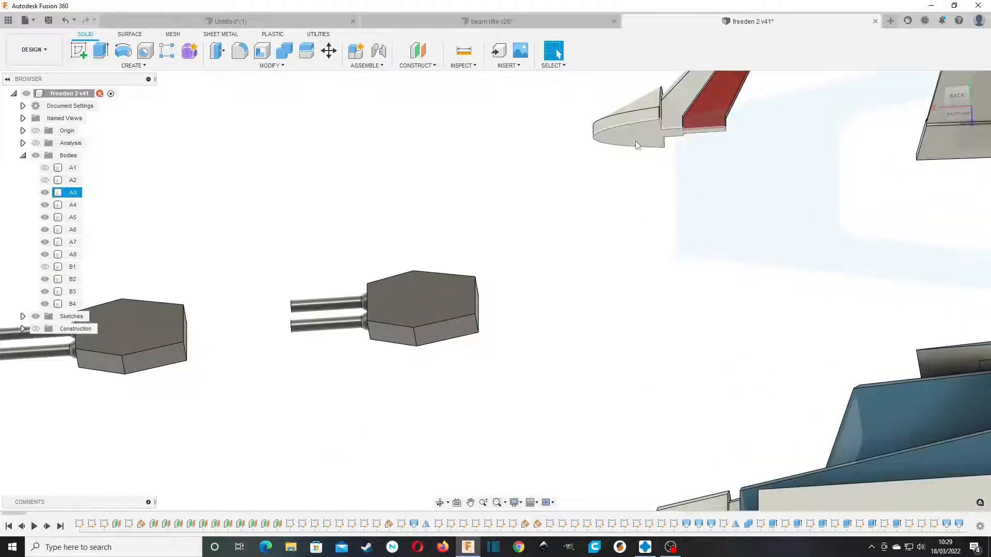
scroll(636, 145, "up", 5)
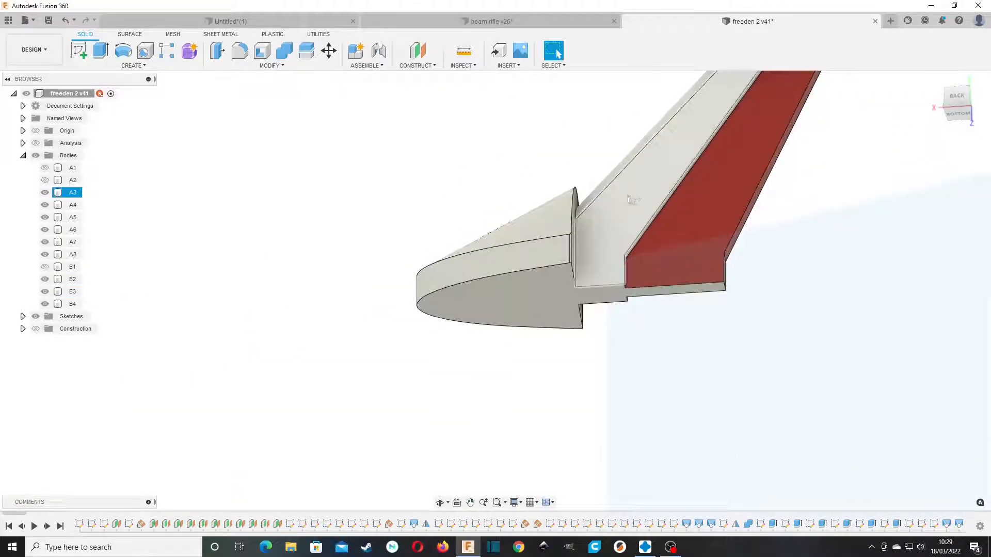
left_click(533, 295)
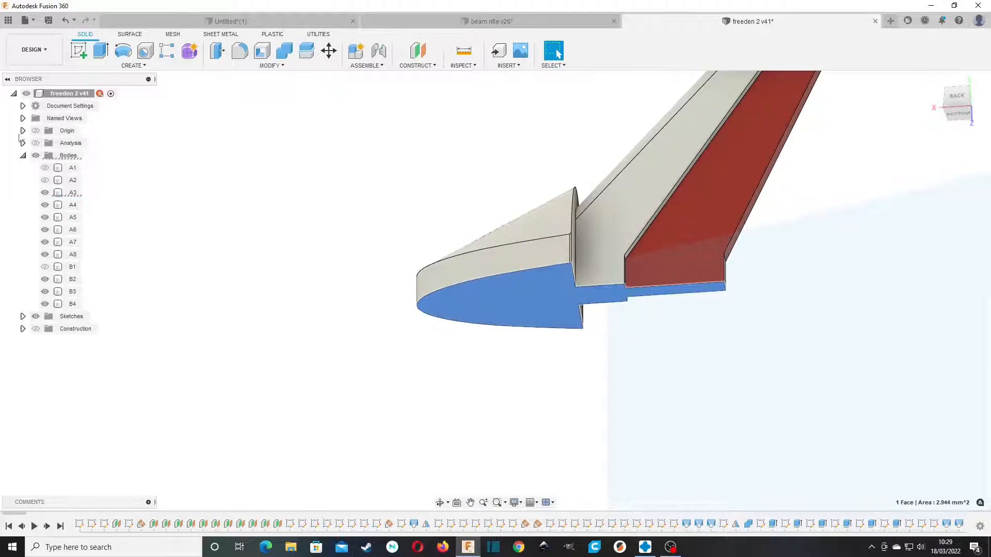
Step: Show body A2, hide fin body A3 and examine the matching fin-shaped socket in the bridge's upper surface
left_click(45, 179)
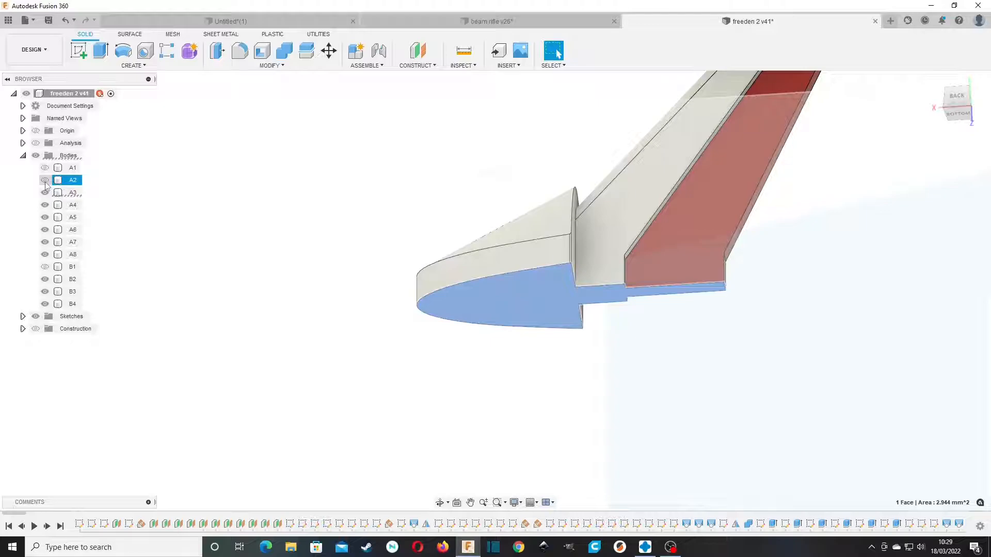
left_click(44, 193)
left_click(45, 181)
left_click_drag(961, 95, 961, 155)
middle_click_drag(575, 144, 557, 400)
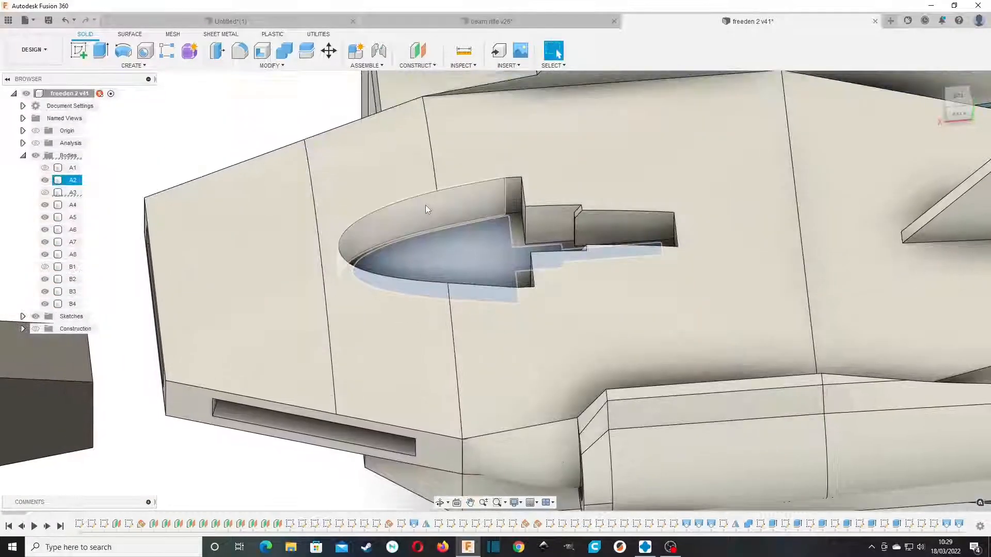
scroll(506, 219, "up", 5)
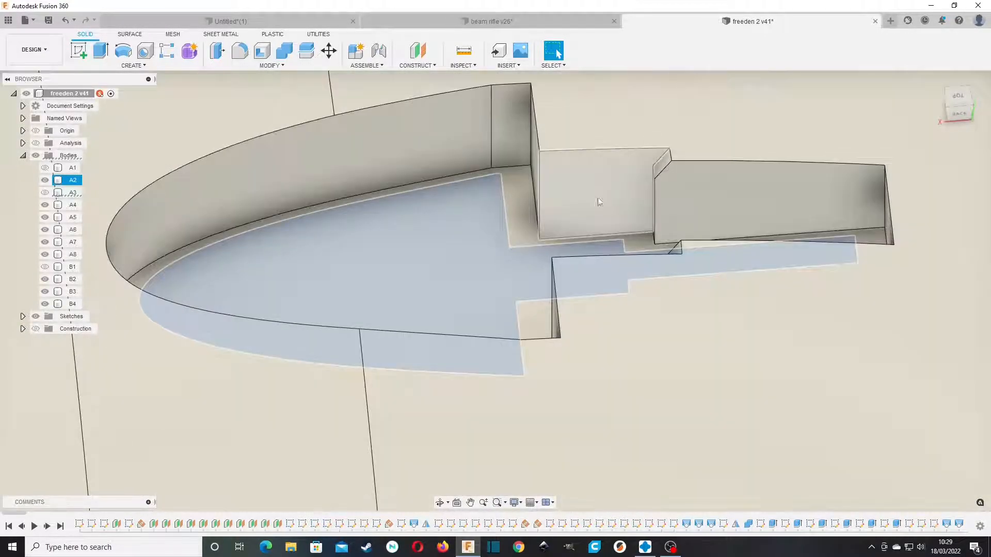
scroll(547, 196, "down", 8)
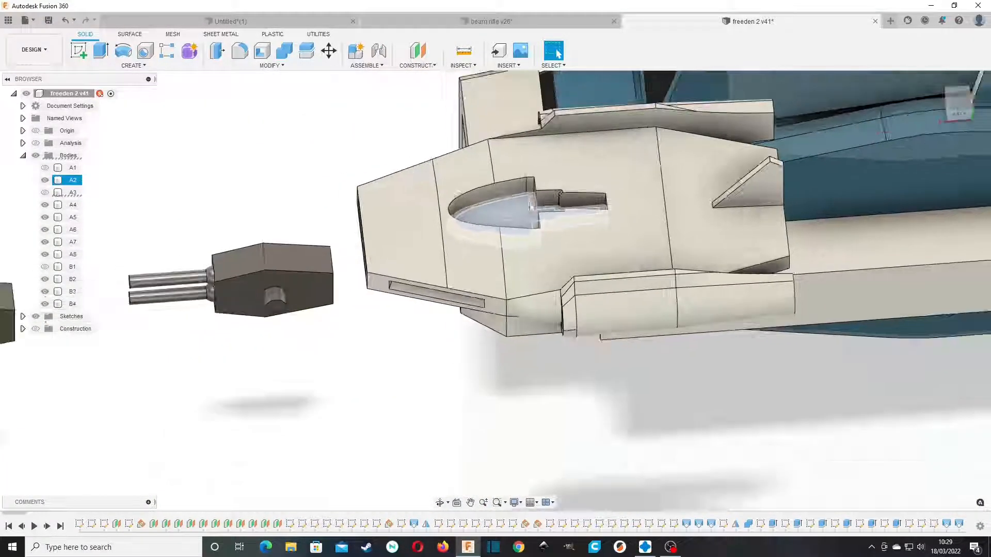
Step: Hide the nose fin, body A4, show hull body A1 and examine the fin's slot in the nose
middle_click_drag(361, 282, 822, 240)
scroll(651, 301, "down", 6)
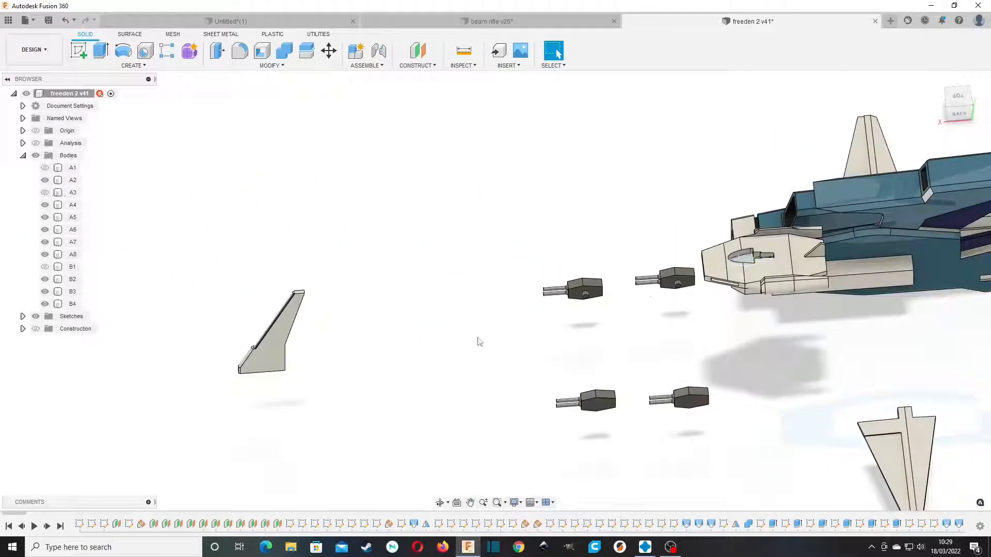
middle_click_drag(245, 384, 500, 327)
scroll(501, 315, "up", 5)
left_click(45, 204)
left_click(45, 168)
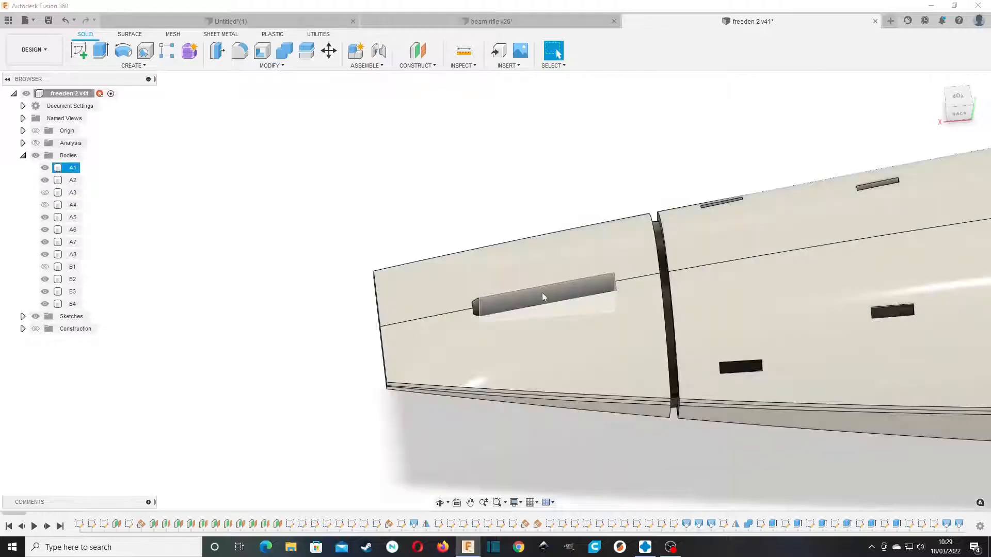
scroll(549, 297, "up", 5)
scroll(363, 332, "up", 3)
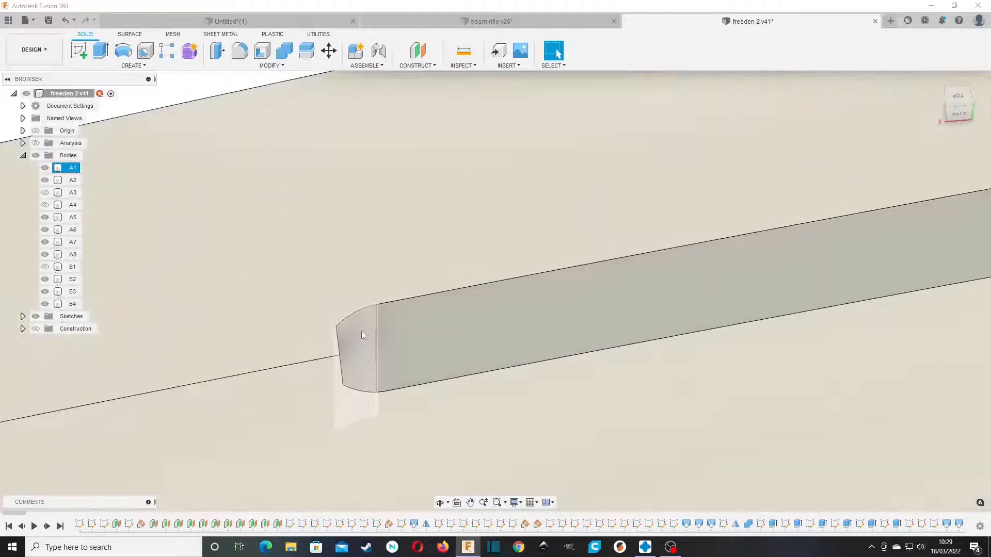
scroll(364, 398, "down", 3)
scroll(479, 292, "down", 5)
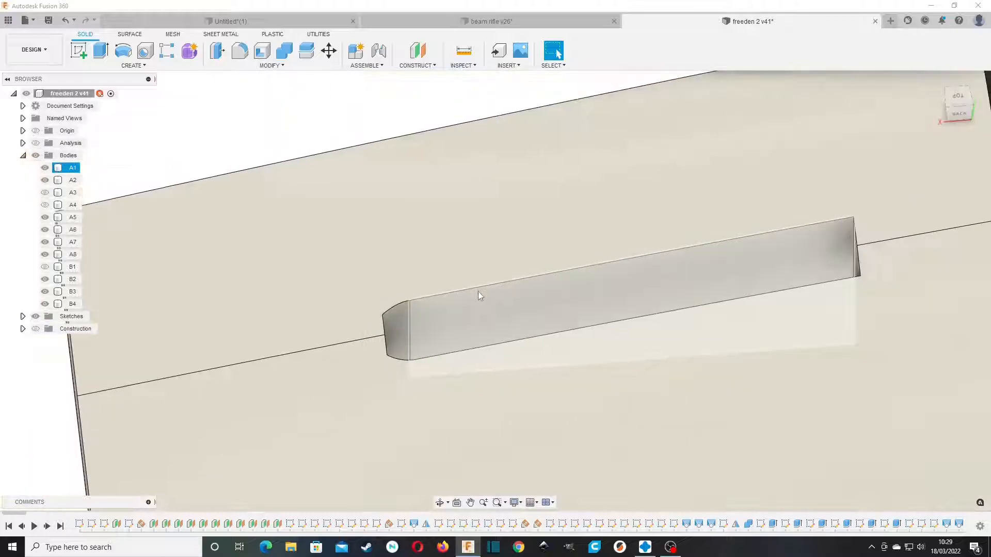
Step: Show bodies A4, A3 and B1 again and view the complete ship from an angled corner view
left_click(45, 205)
left_click(45, 205)
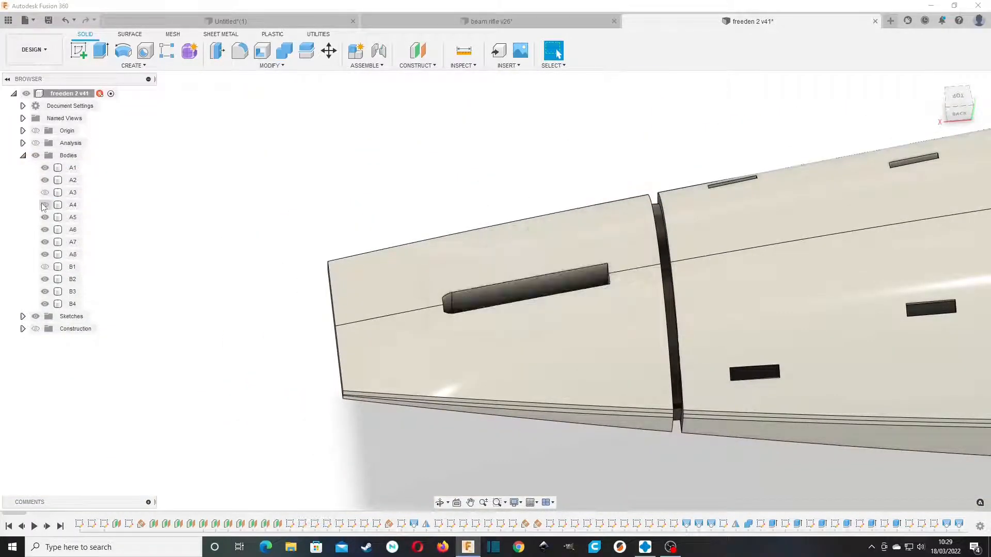
left_click(45, 205)
left_click(45, 192)
scroll(271, 256, "down", 5)
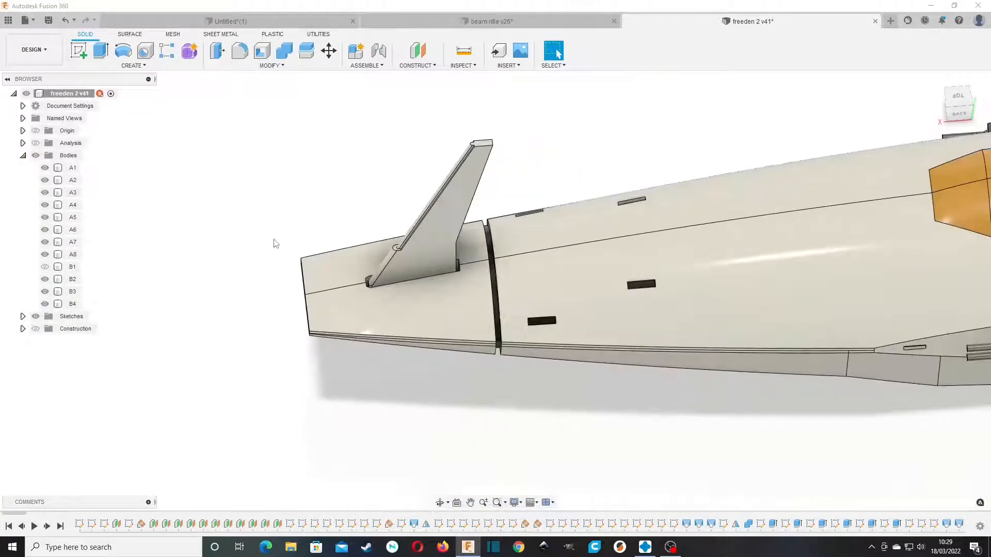
scroll(283, 231, "down", 2)
left_click(45, 267)
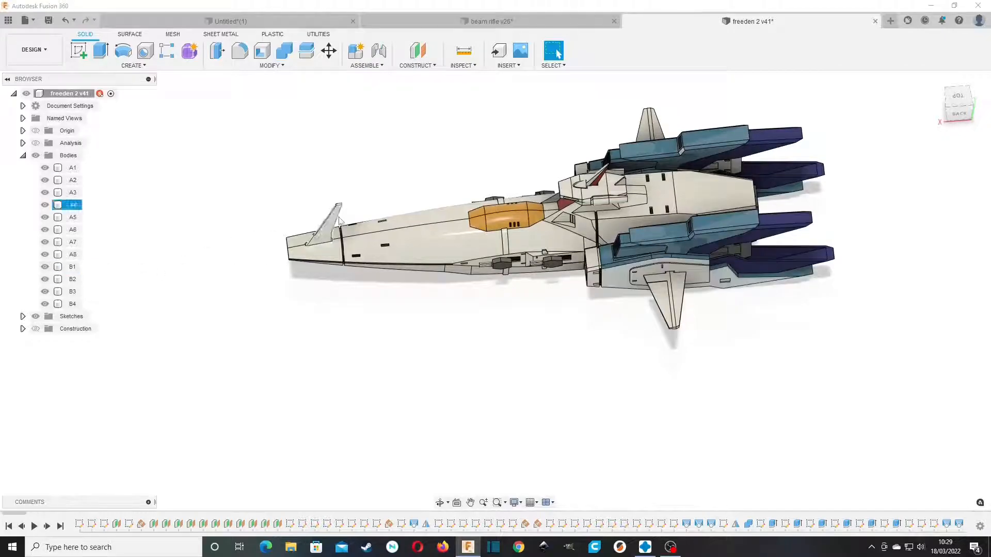
middle_click_drag(289, 150, 275, 217)
left_click(949, 111)
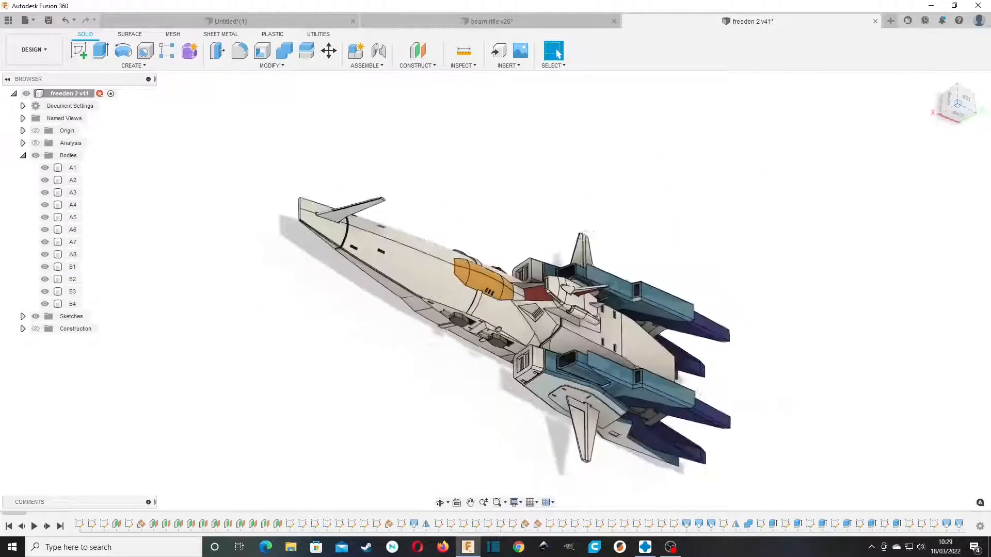
Step: Switch to the beam rifle design and hide the front barrel section, body A3
left_click(497, 29)
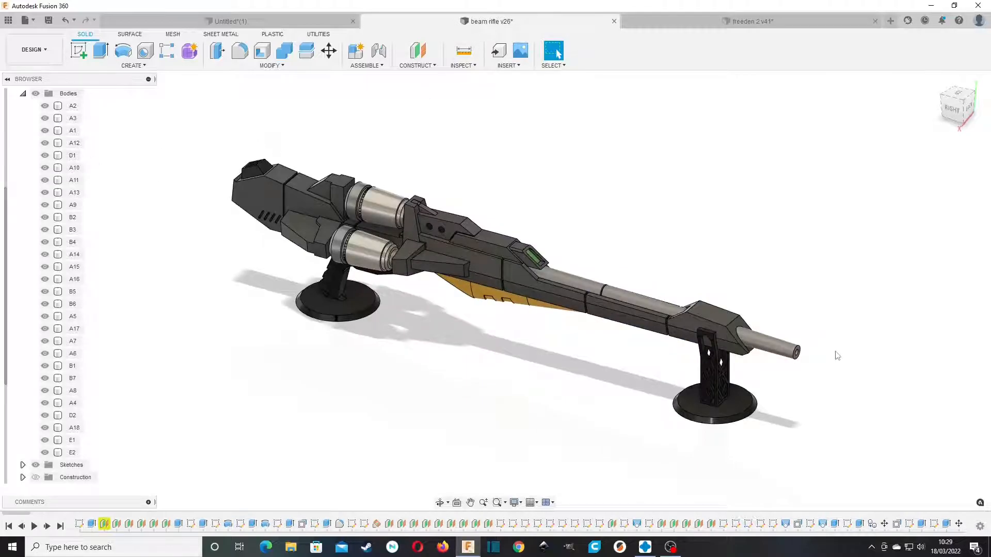
left_click(712, 324)
left_click(712, 322)
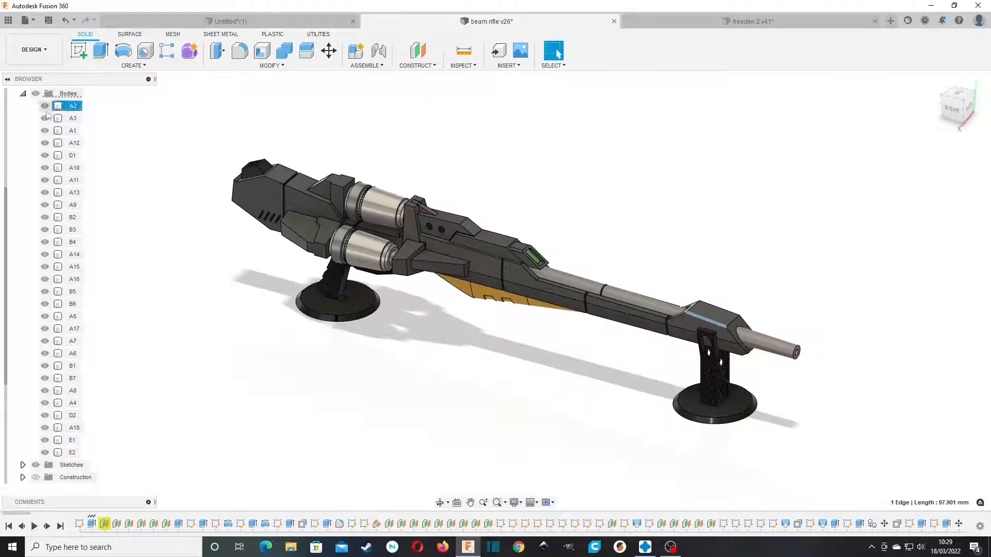
left_click(645, 304)
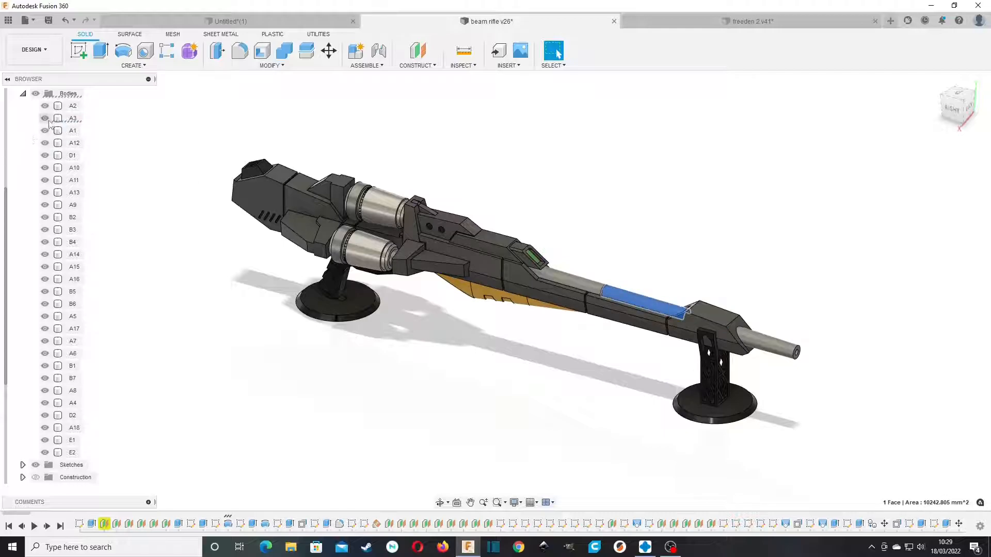
left_click(46, 118)
Step: Examine the exposed barrel channel and the joint gaps around the front housing, ending on the whole rifle
middle_click_drag(756, 189, 679, 152, "shift")
scroll(623, 189, "up", 10)
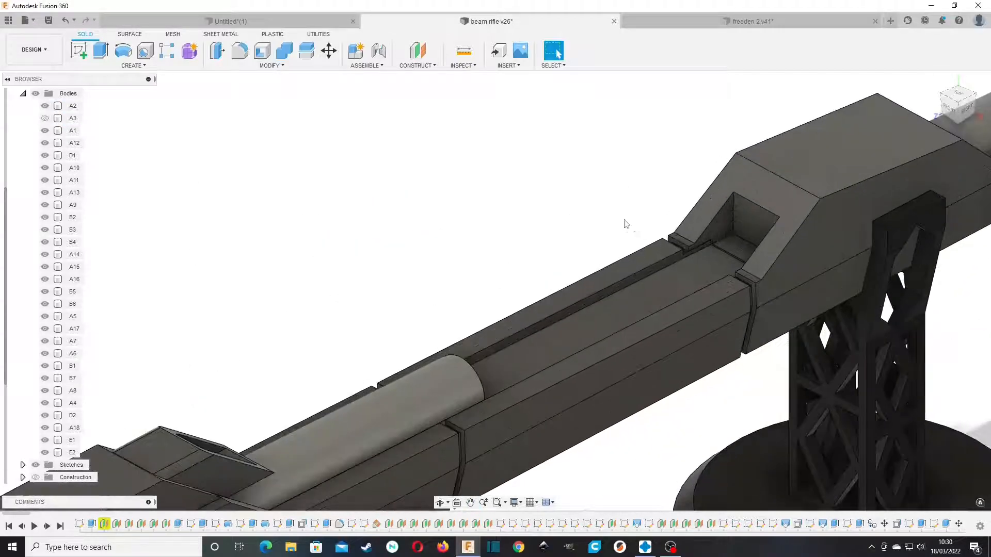
scroll(609, 314, "up", 6)
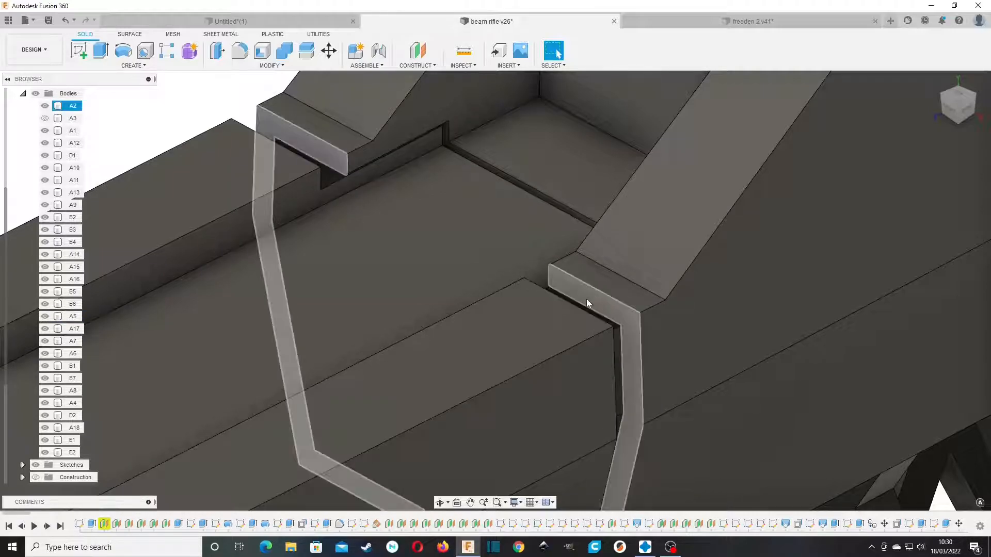
scroll(517, 249, "down", 6)
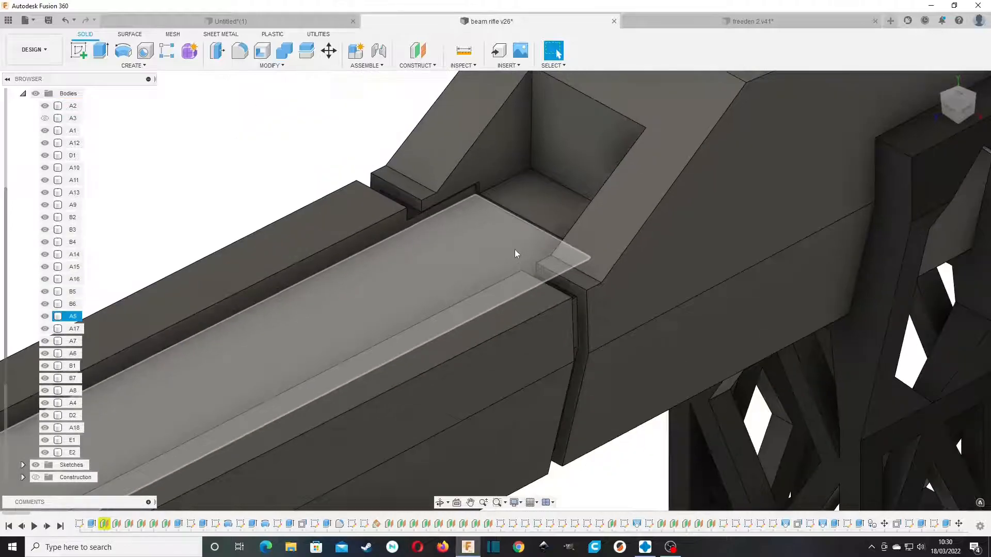
scroll(527, 234, "down", 6)
middle_click_drag(518, 245, 663, 145)
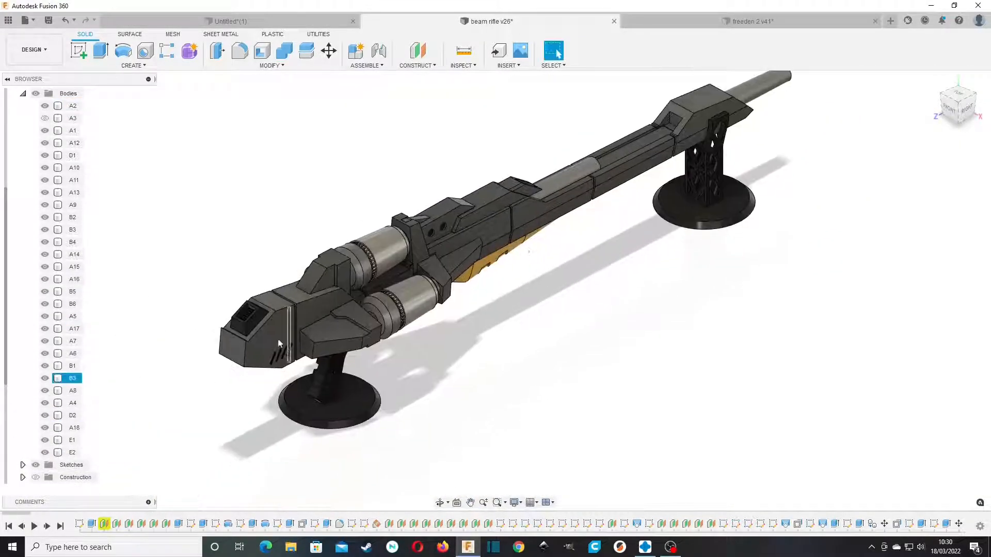
Step: Examine the joint where the barrel channel enters the front housing, and hide channel body A5 to expose the housing's hollow socket
middle_click_drag(506, 194, 428, 267)
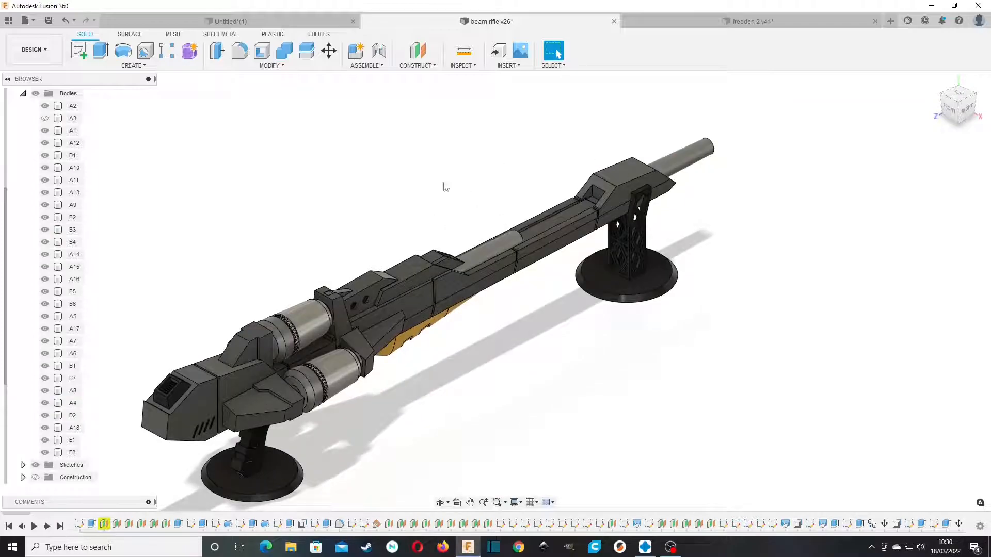
scroll(526, 203, "up", 10)
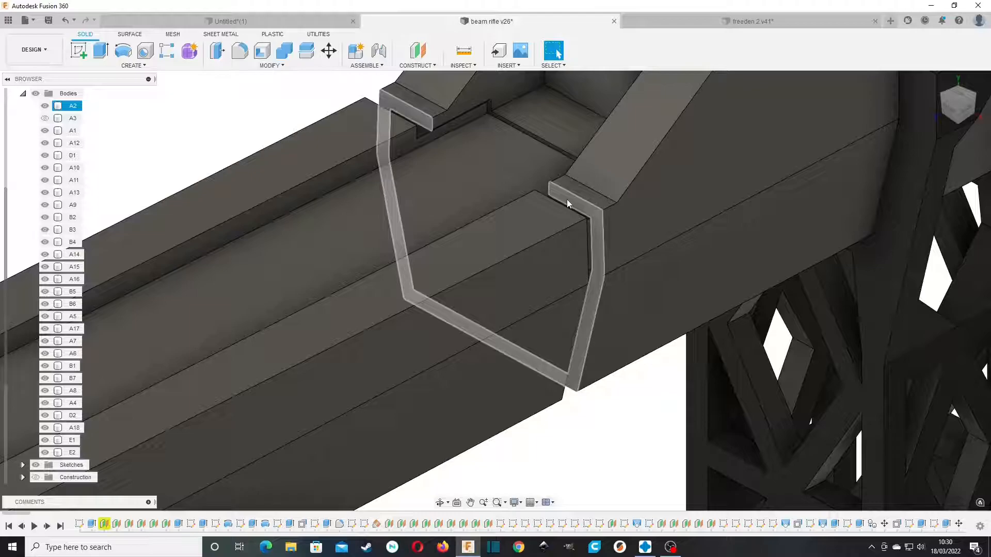
scroll(567, 199, "up", 6)
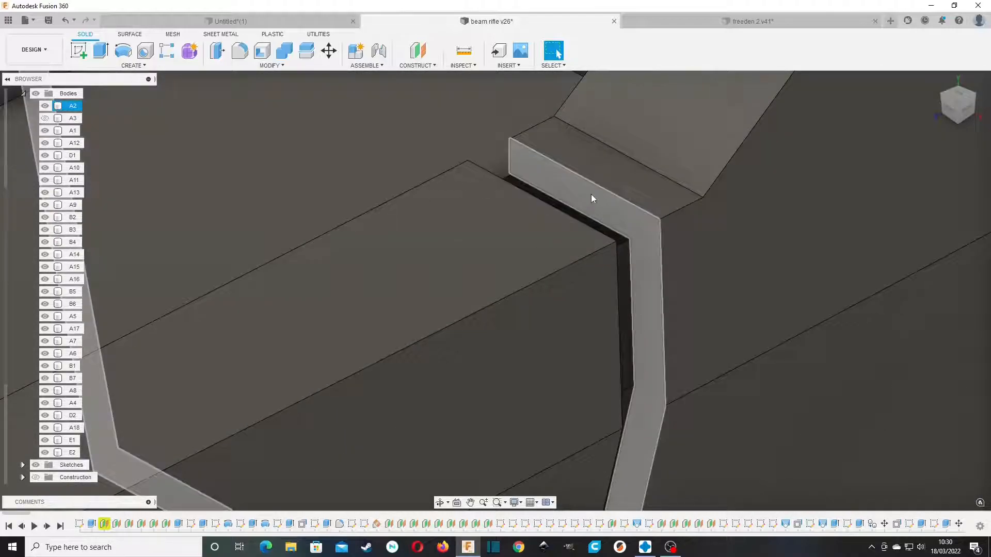
scroll(590, 194, "down", 5)
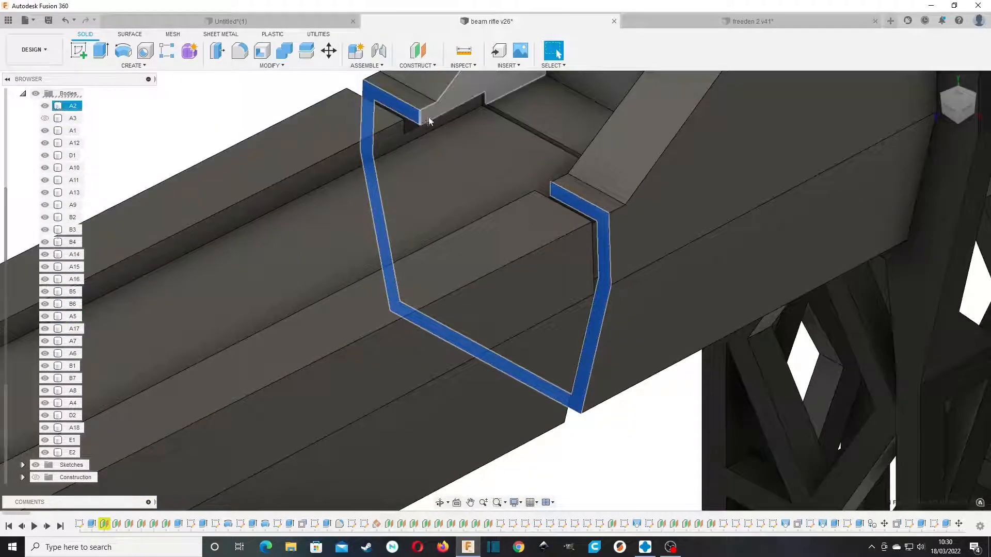
scroll(449, 115, "up", 5)
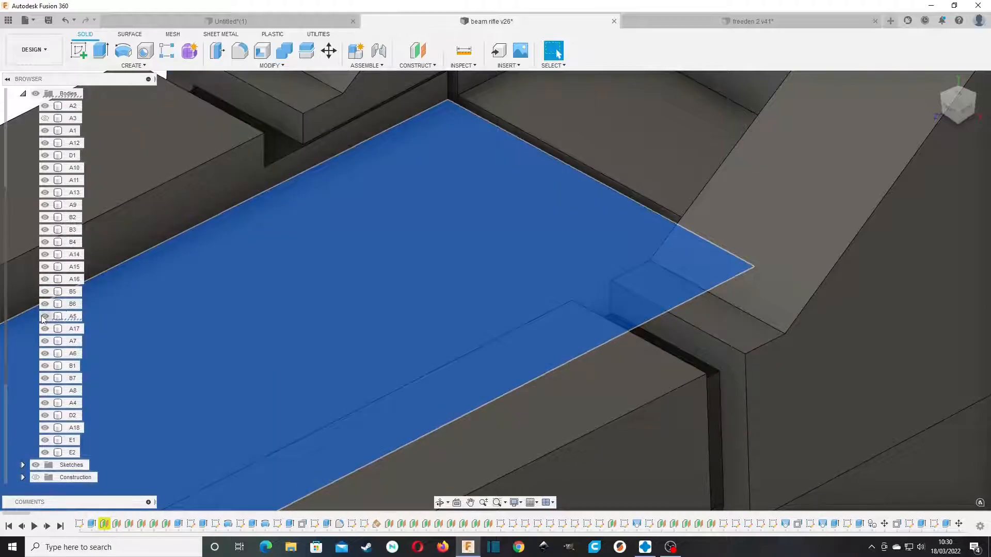
left_click(43, 317)
scroll(353, 272, "down", 5)
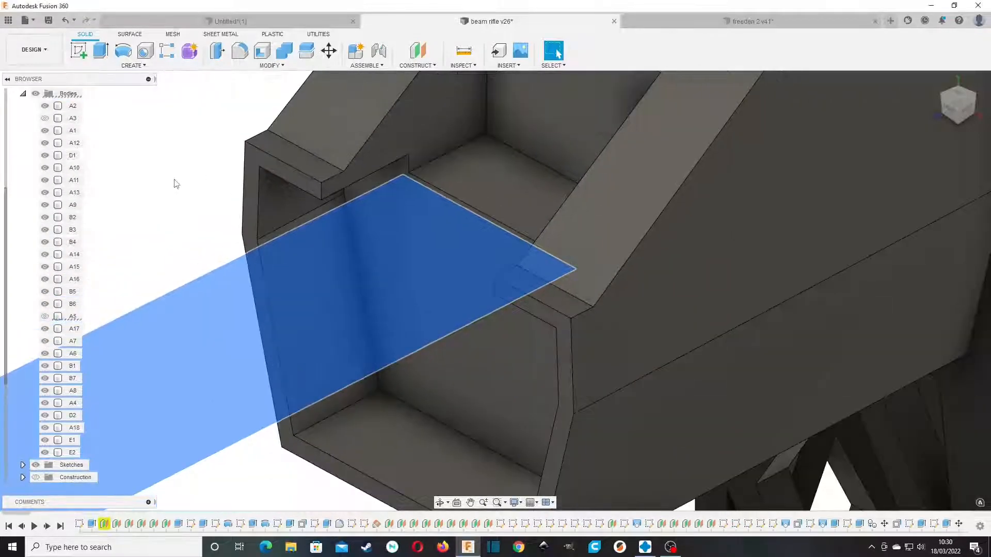
left_click(175, 183)
scroll(382, 266, "down", 2)
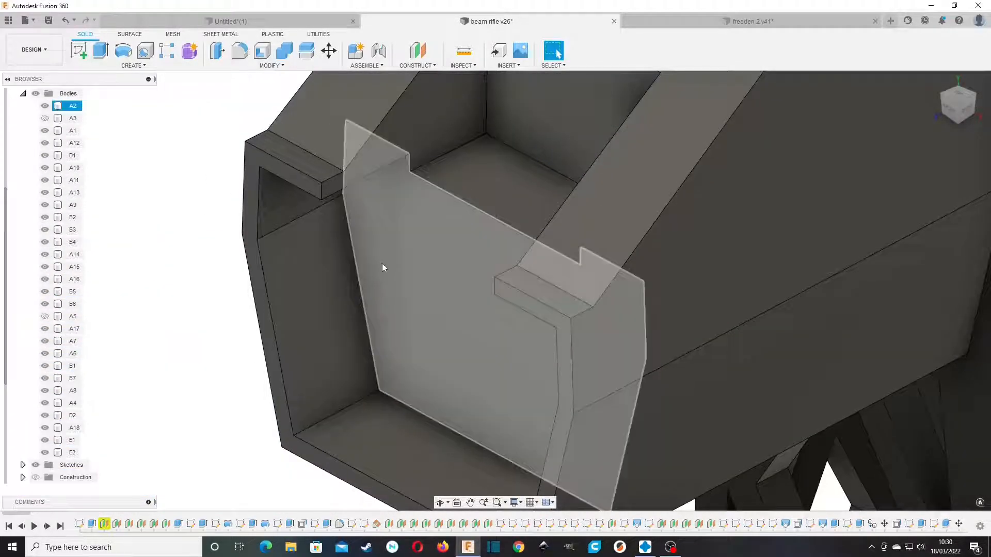
Step: View the rifle squarely from the right side and examine the stepped connector tab on the end of body A17
scroll(397, 259, "down", 3)
left_click_drag(962, 104, 949, 94)
scroll(638, 236, "down", 3)
scroll(638, 236, "down", 2)
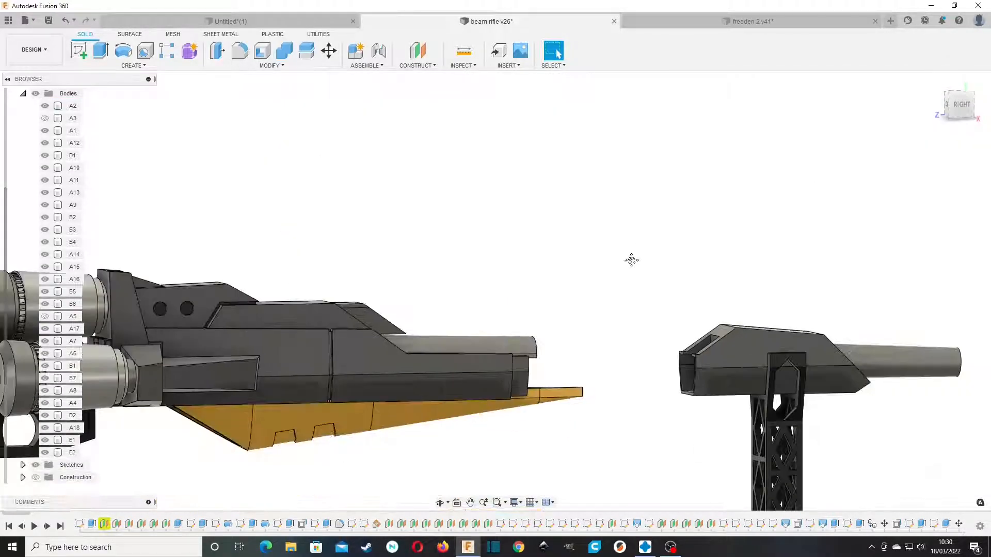
scroll(635, 263, "down", 2)
left_click(959, 103)
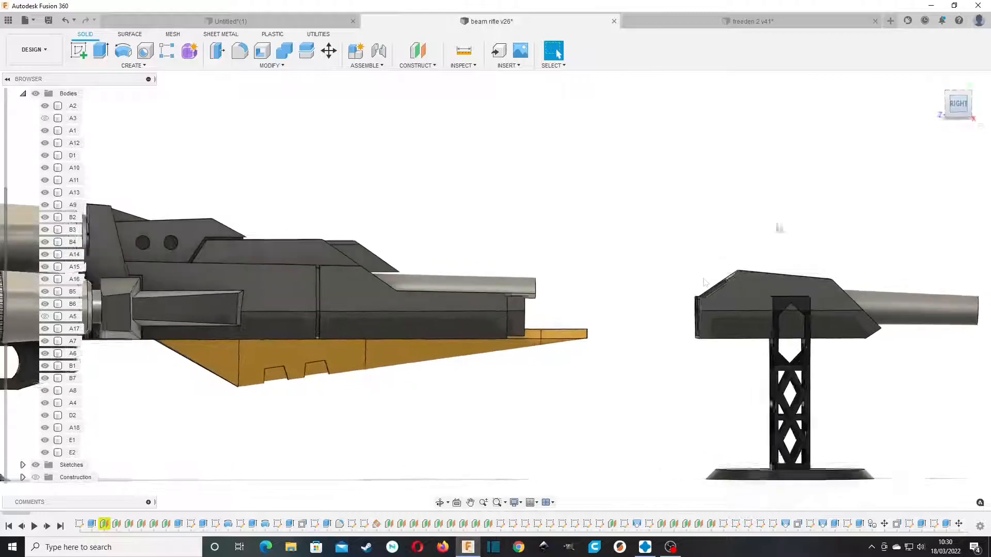
scroll(511, 309, "up", 5)
scroll(504, 269, "down", 2)
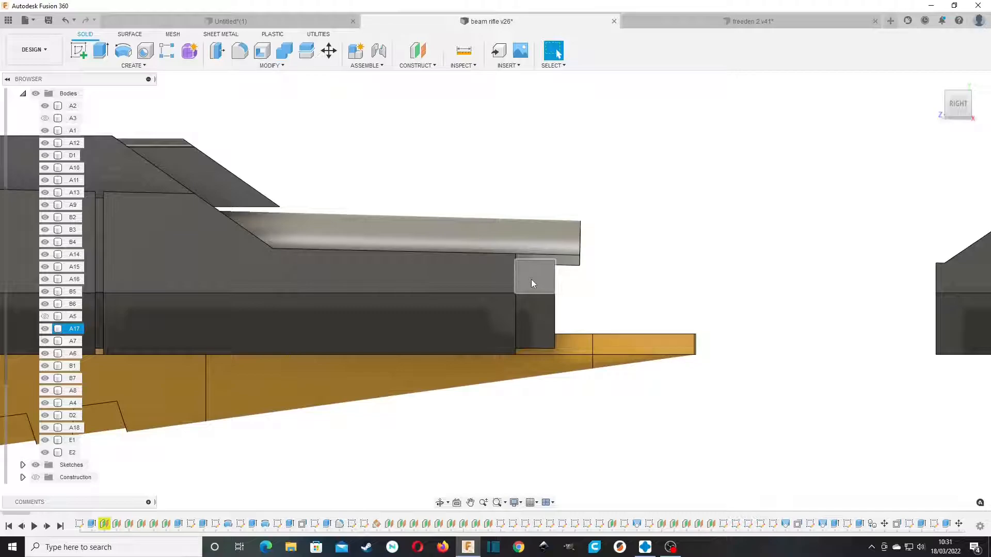
scroll(531, 277, "up", 5)
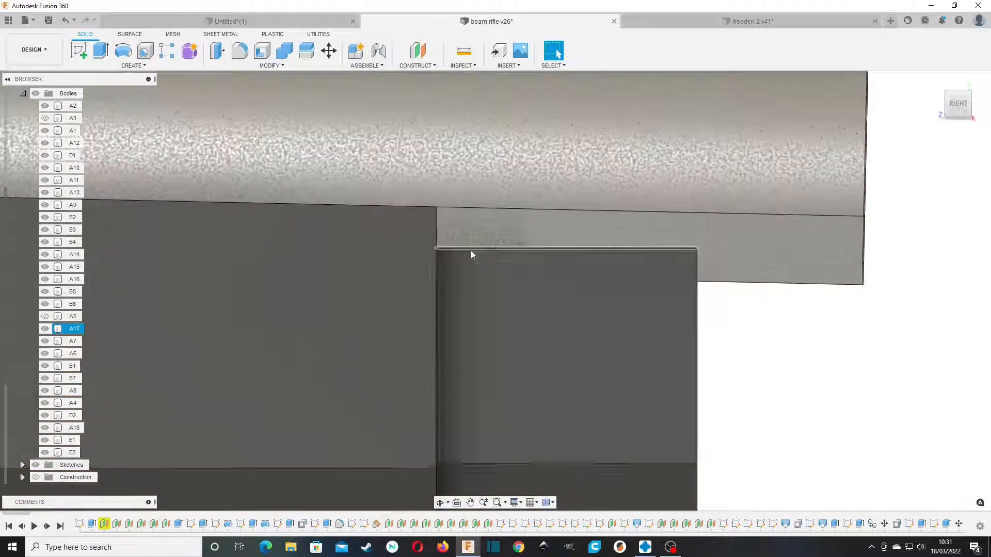
scroll(543, 243, "down", 6)
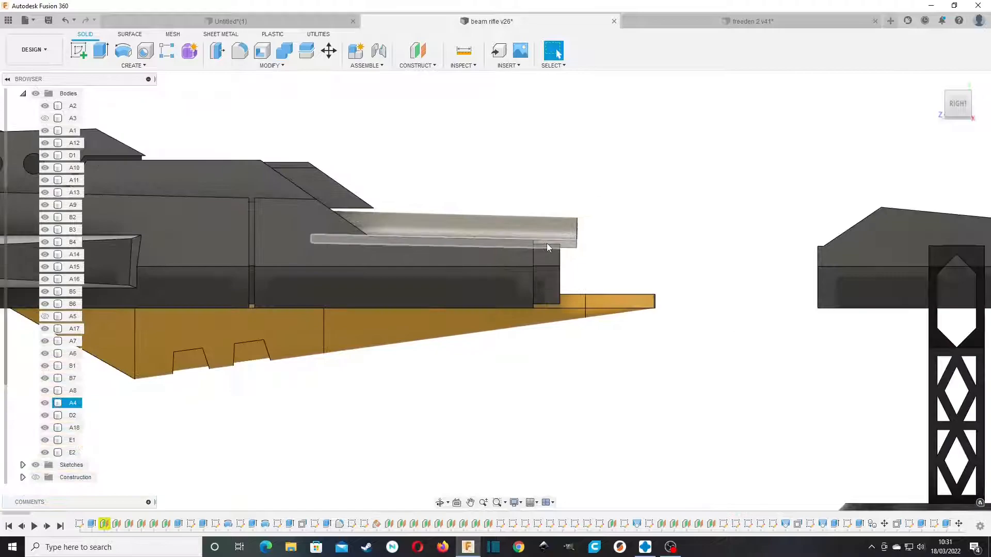
Step: Examine the shoulder around body A17's connector tab from a slightly raised right-side angle
mouse_move(969, 114)
left_mouse_down()
mouse_move(928, 70)
mouse_move(924, 31)
mouse_move(941, 119)
mouse_move(961, 123)
left_mouse_up()
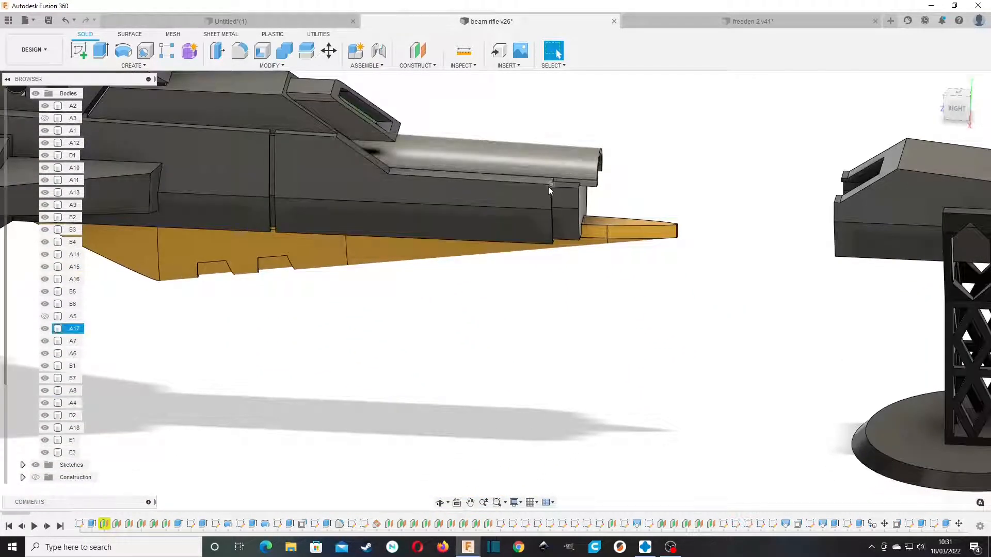
scroll(546, 187, "up", 3)
scroll(568, 197, "up", 5)
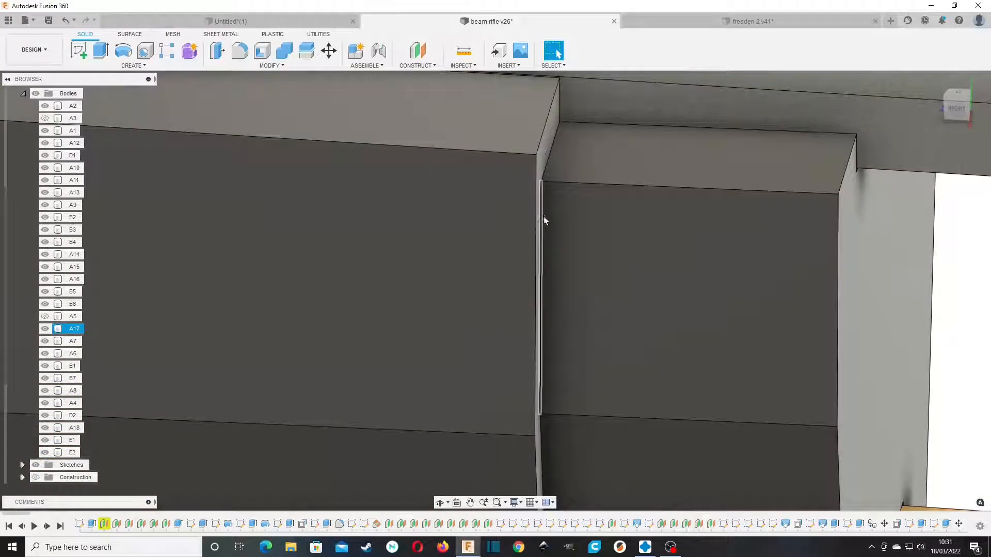
scroll(570, 240, "down", 6)
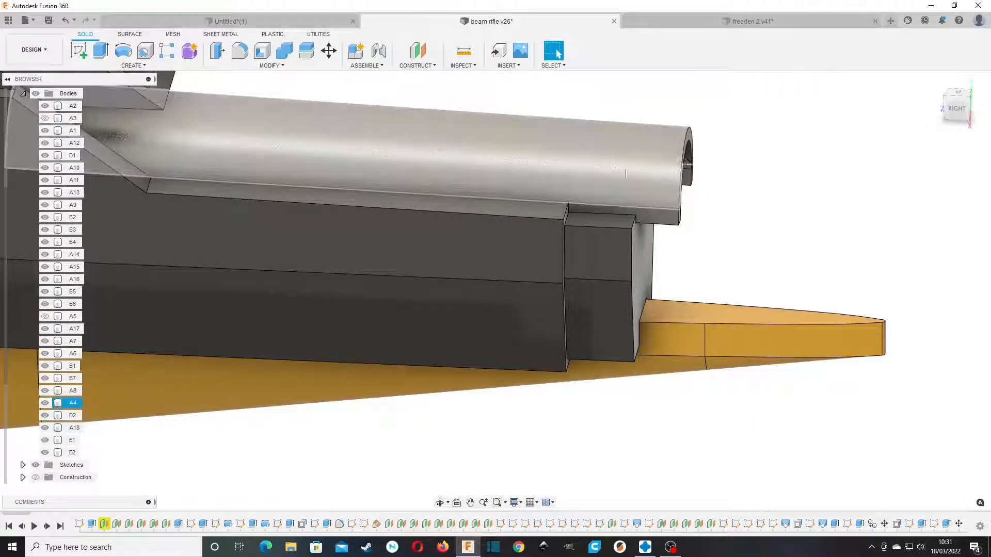
left_click_drag(753, 223, 578, 232)
key("Escape")
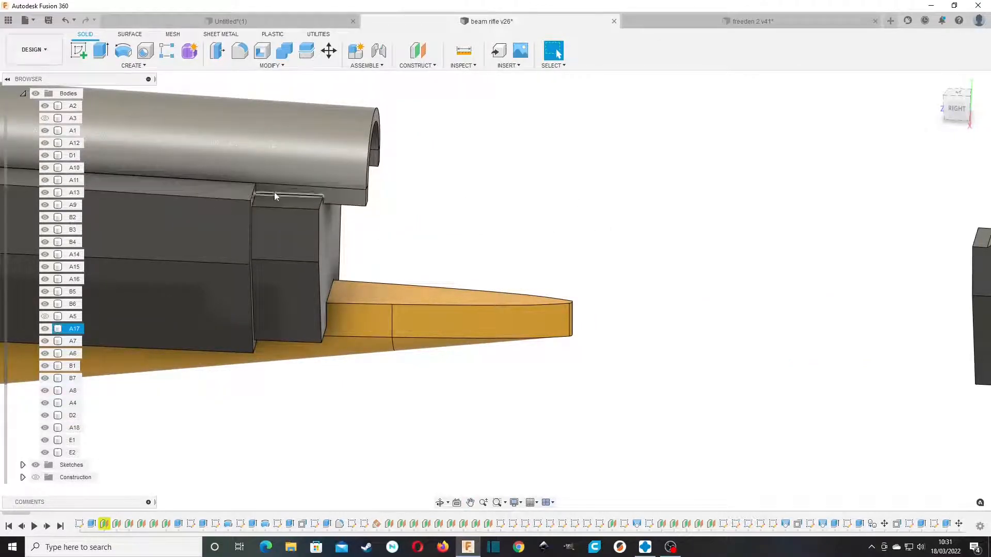
Step: Examine the open end of the half-round barrel cover, body A4, and its seat in A17 from the back-right corner
left_click_drag(948, 106, 903, 119)
middle_click_drag(821, 179, 583, 251)
scroll(460, 221, "up", 3)
scroll(460, 221, "up", 2)
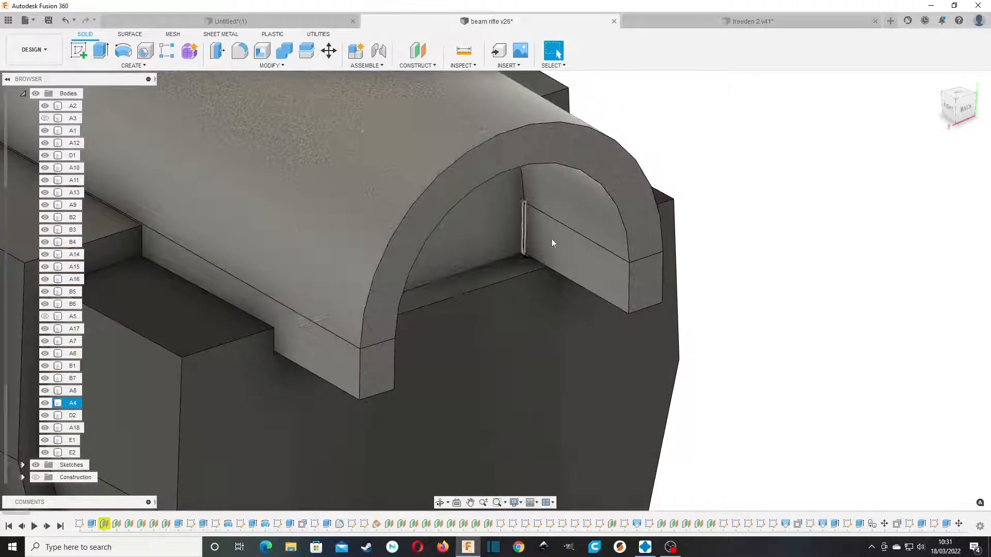
scroll(582, 224, "down", 4)
scroll(583, 227, "down", 2)
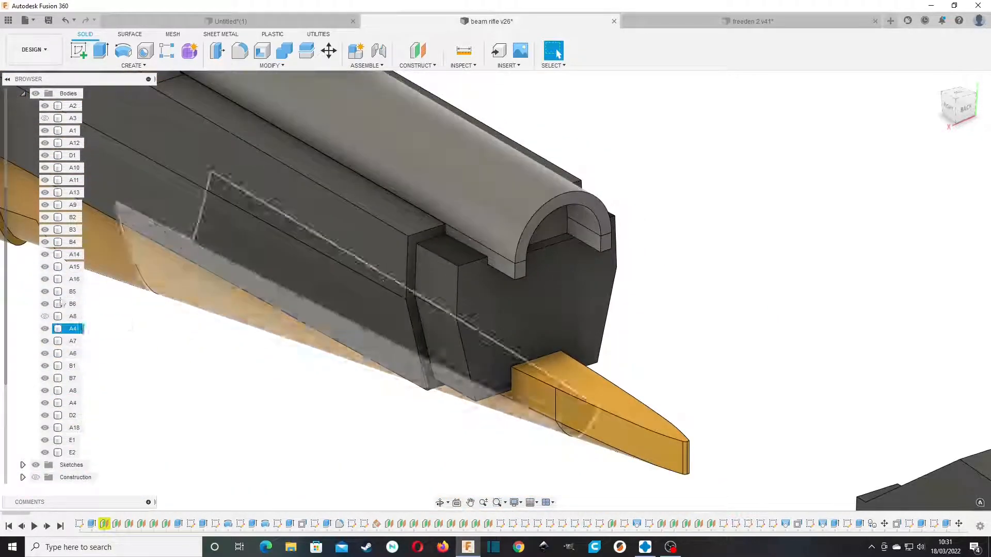
Step: Show bodies A3 and A5 again and view the reassembled barrel and front housing from the right
left_click(45, 119)
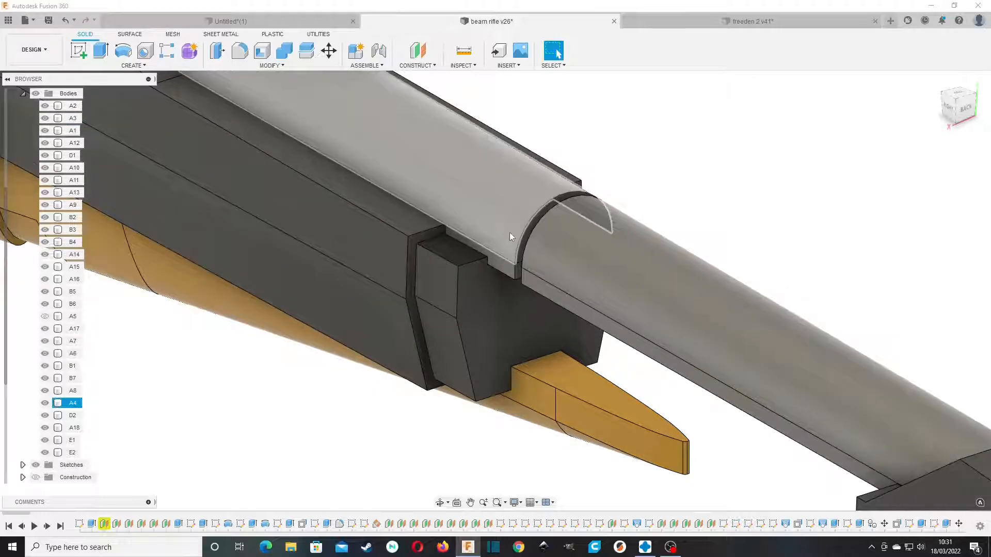
scroll(510, 231, "down", 6)
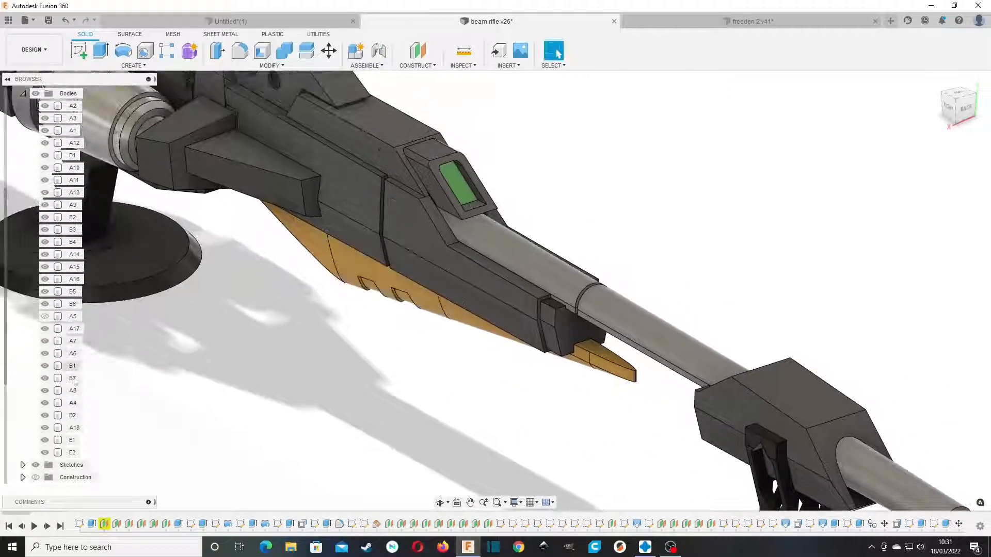
left_click(45, 316)
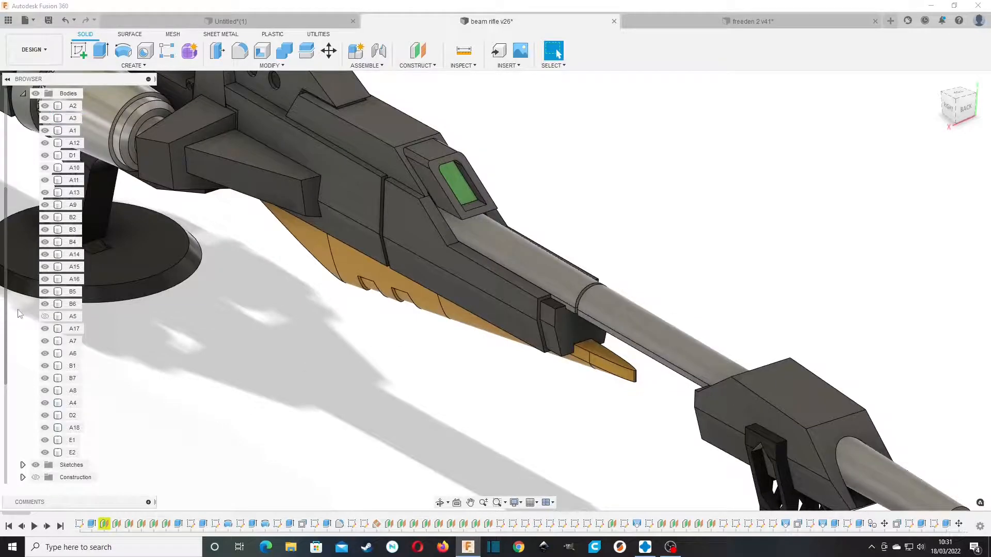
left_click(44, 316)
left_click_drag(956, 107, 981, 107)
left_click(768, 265)
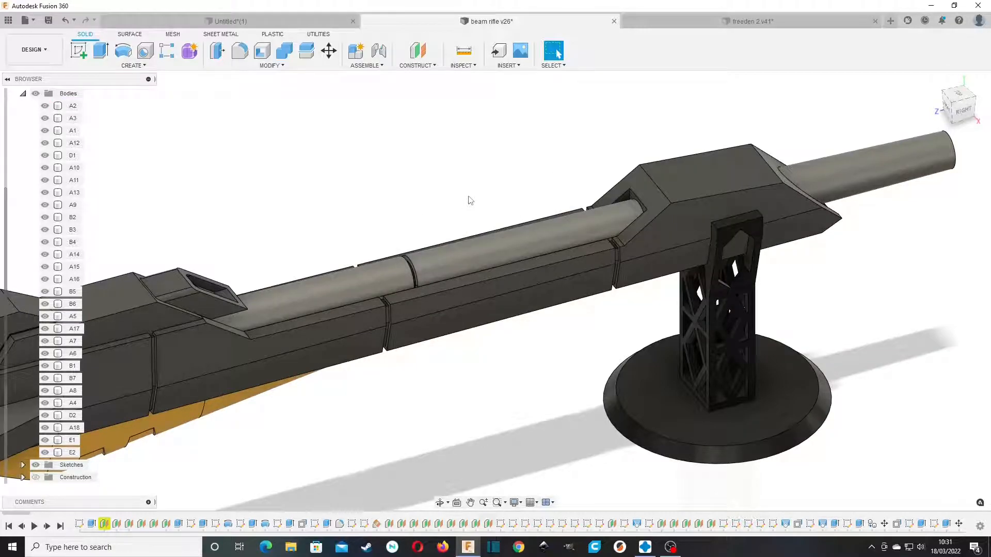
Step: Hide the front barrel section, body A3, to expose the channel joint at the front housing
scroll(617, 245, "up", 8)
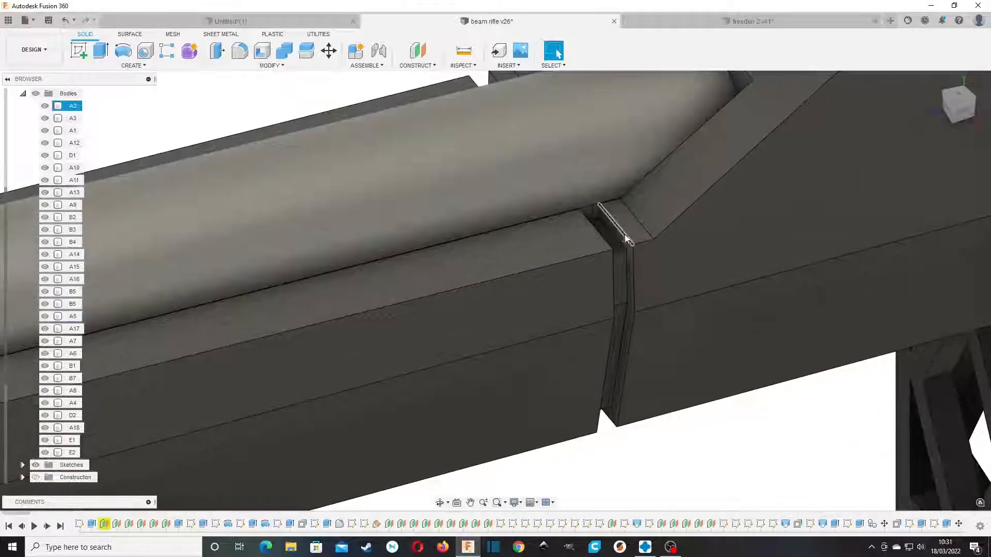
left_click(565, 255)
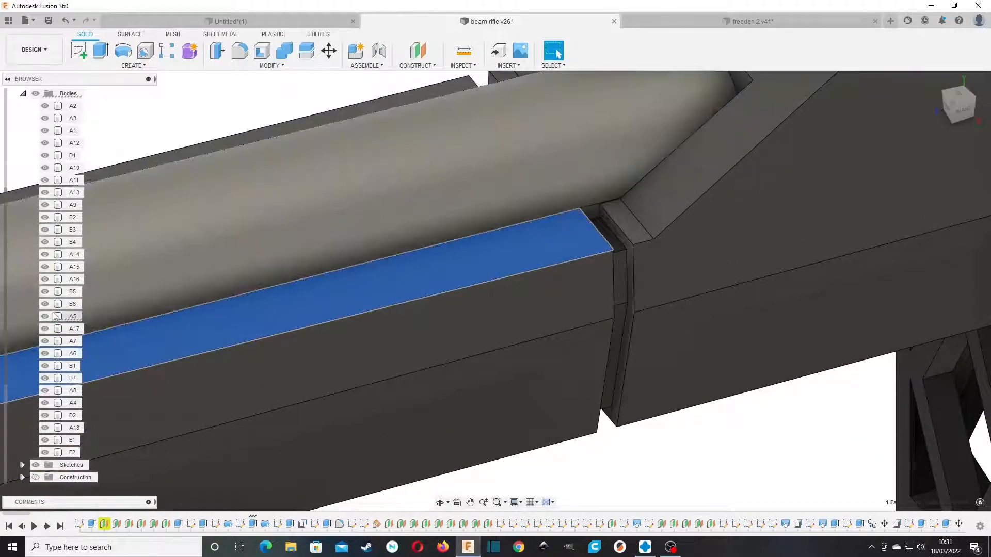
left_click(45, 118)
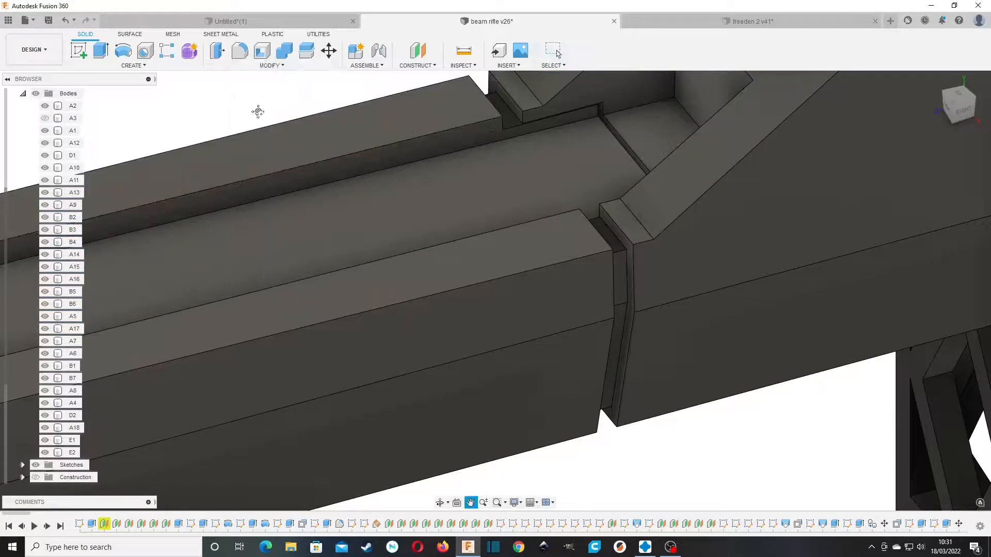
middle_click_drag(261, 106, 106, 247)
Step: Measure the gap between body A5's channel floor end edge and the facing floor edge of front housing A2
scroll(459, 281, "up", 8)
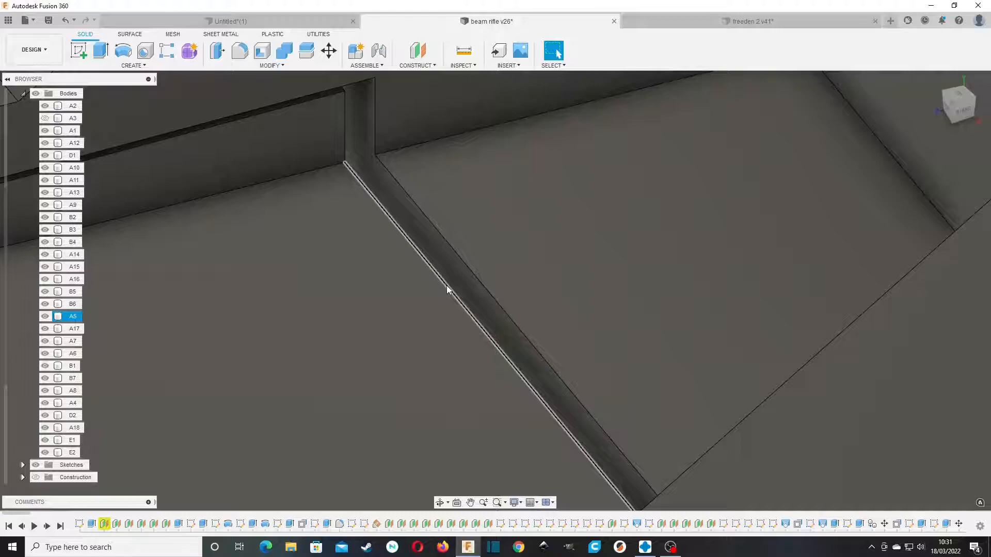
left_click(447, 289)
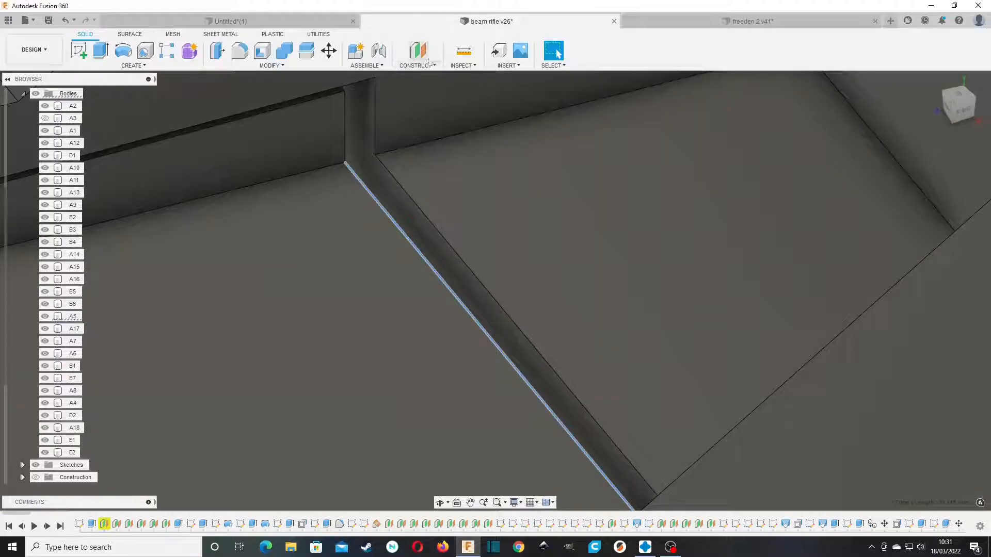
left_click(463, 50)
left_click(386, 173)
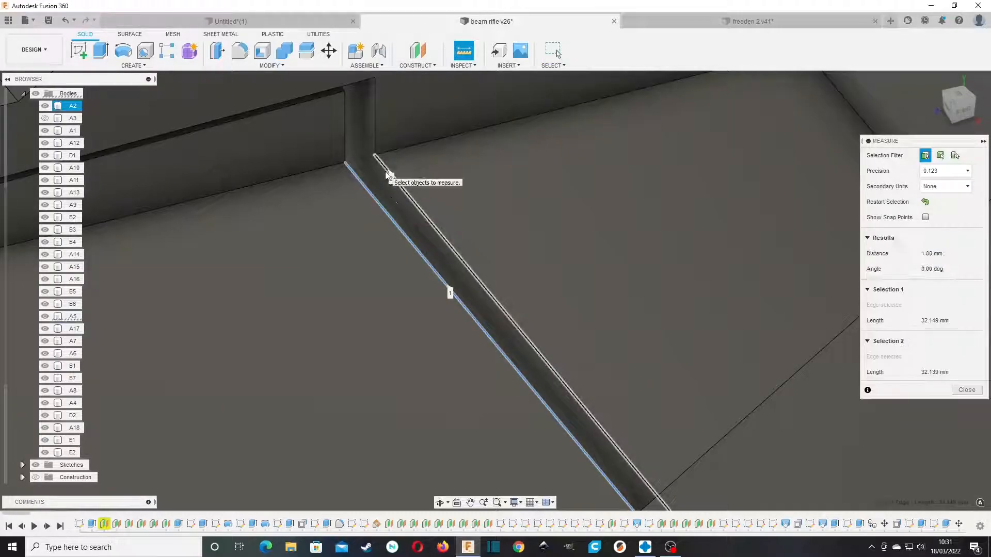
Step: Measure from A5's channel floor edge to the flat face beneath the housing lip, examine the gap, and clear the measurement selection
scroll(403, 219, "down", 6)
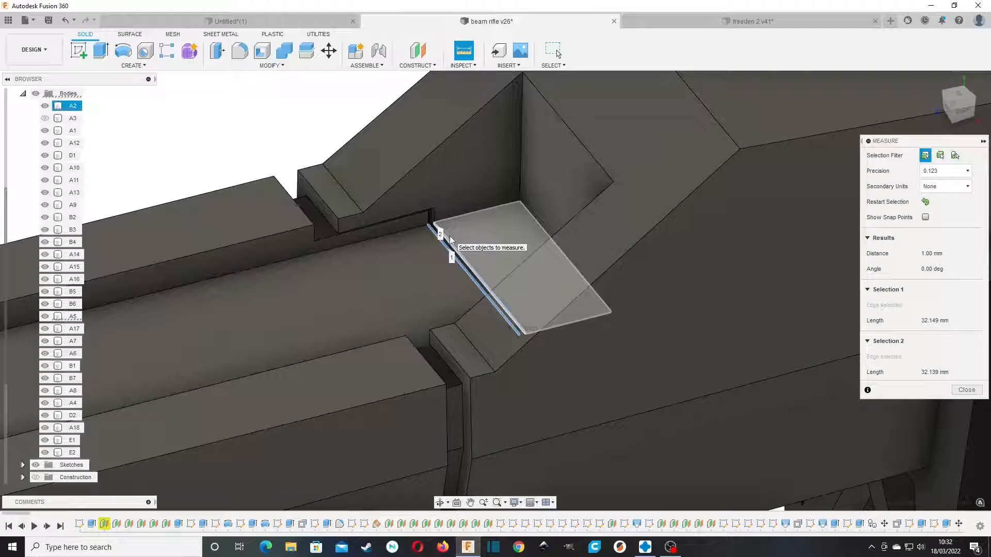
middle_click_drag(329, 218, 359, 199)
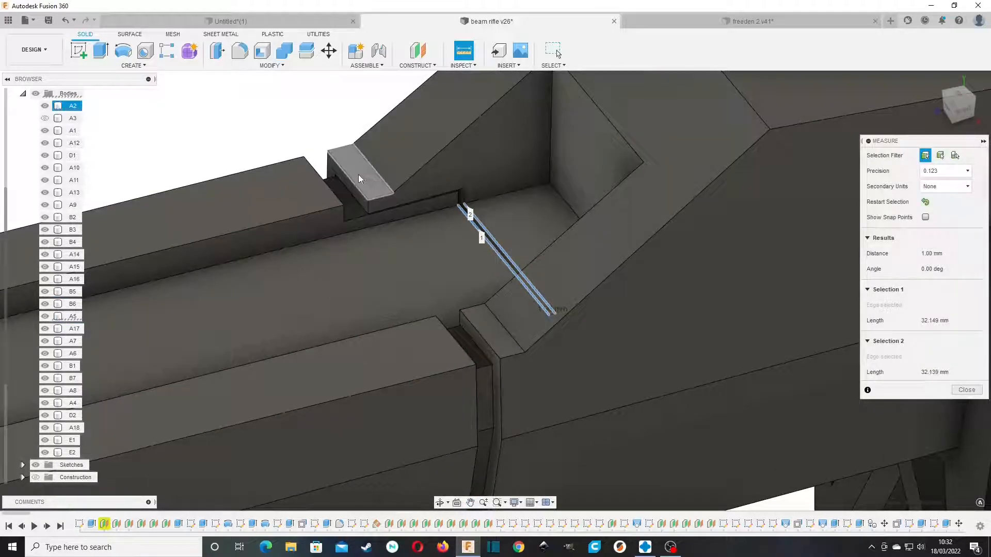
left_click(469, 345)
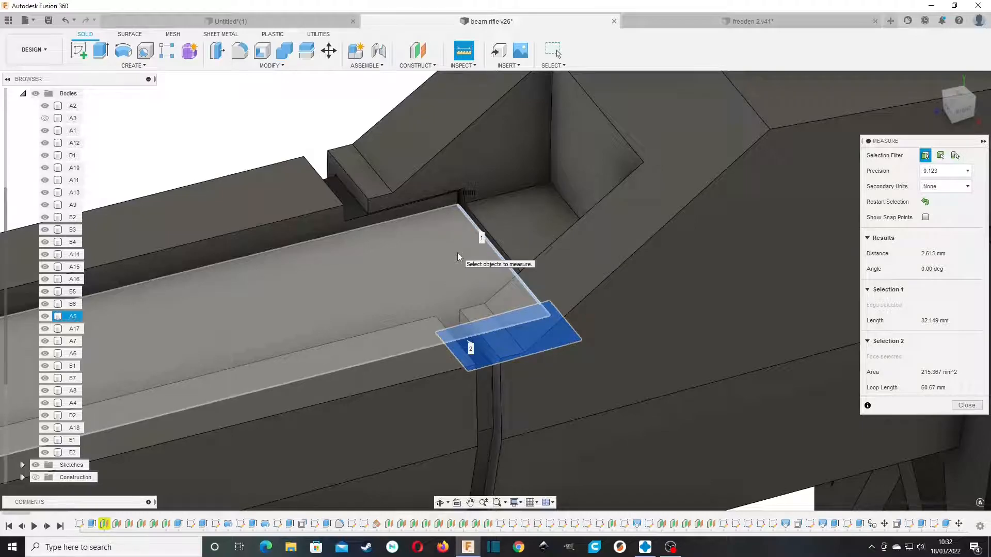
scroll(457, 257, "up", 6)
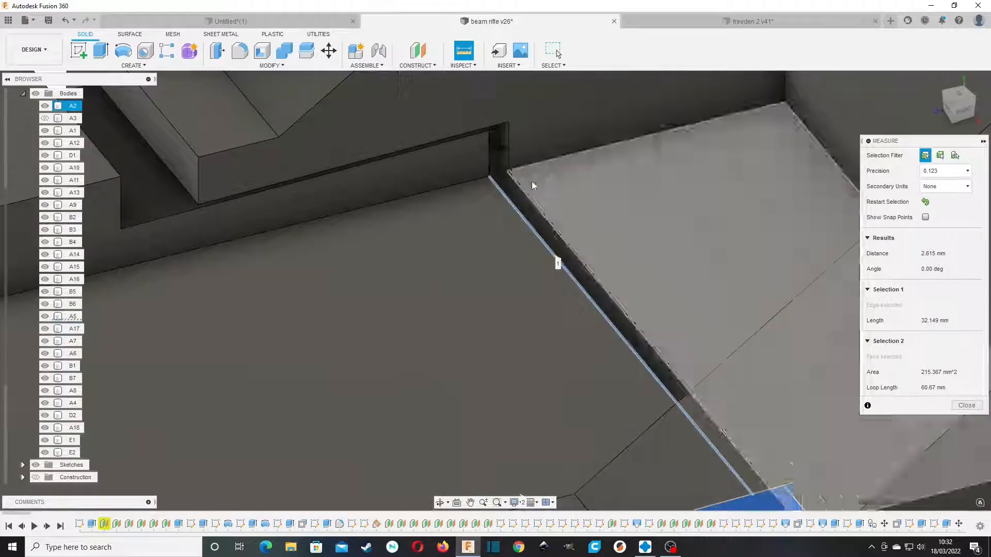
scroll(459, 246, "down", 5)
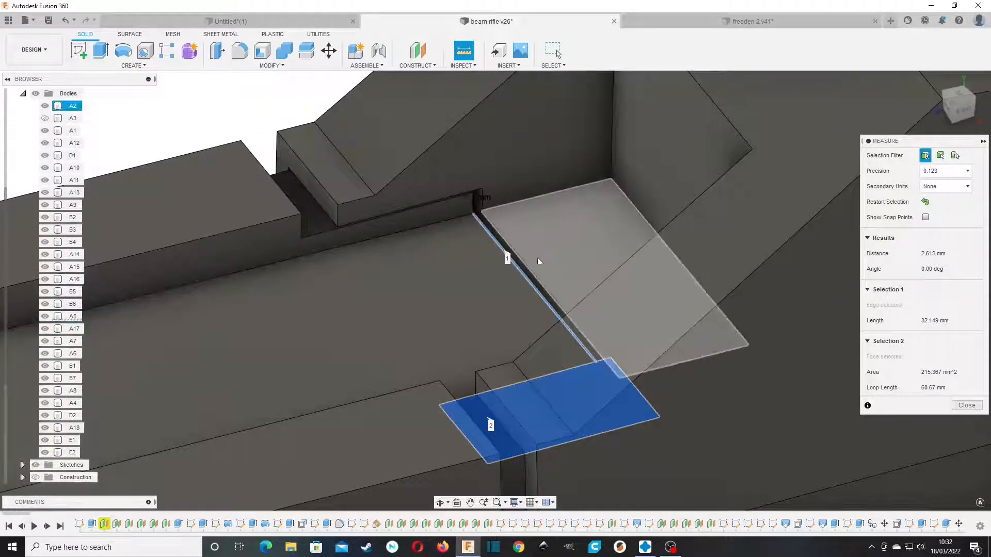
scroll(537, 266, "up", 5)
scroll(533, 277, "down", 6)
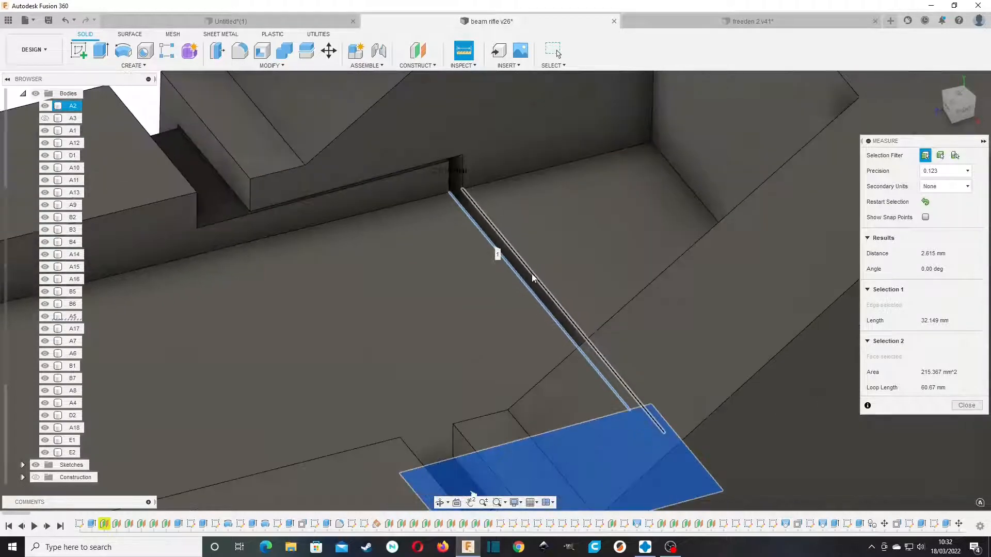
left_click(319, 151)
scroll(319, 193, "down", 2)
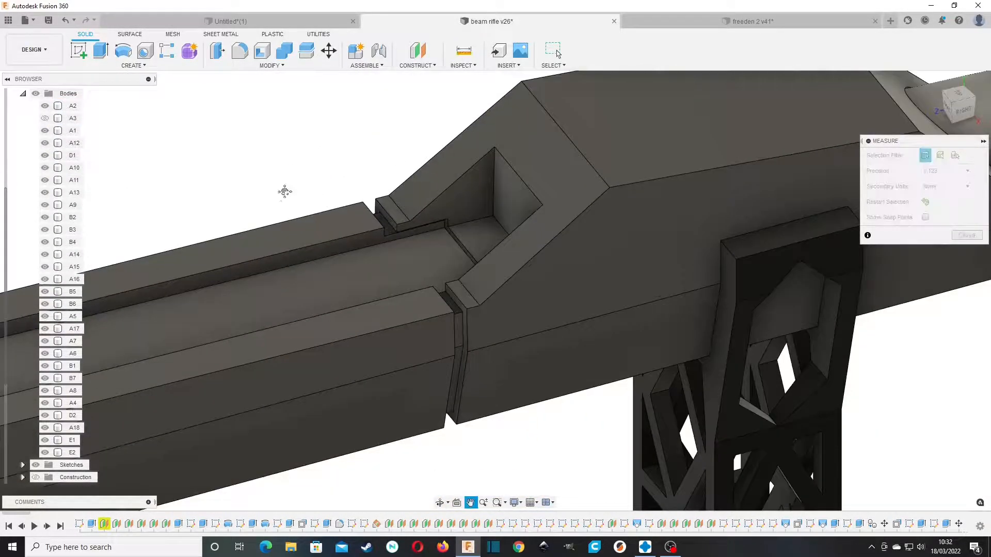
Step: Show the front barrel section, body A3, again and view the complete rifle on its stands from the muzzle end
middle_click_drag(281, 194, 436, 191)
middle_click_drag(274, 309, 466, 281)
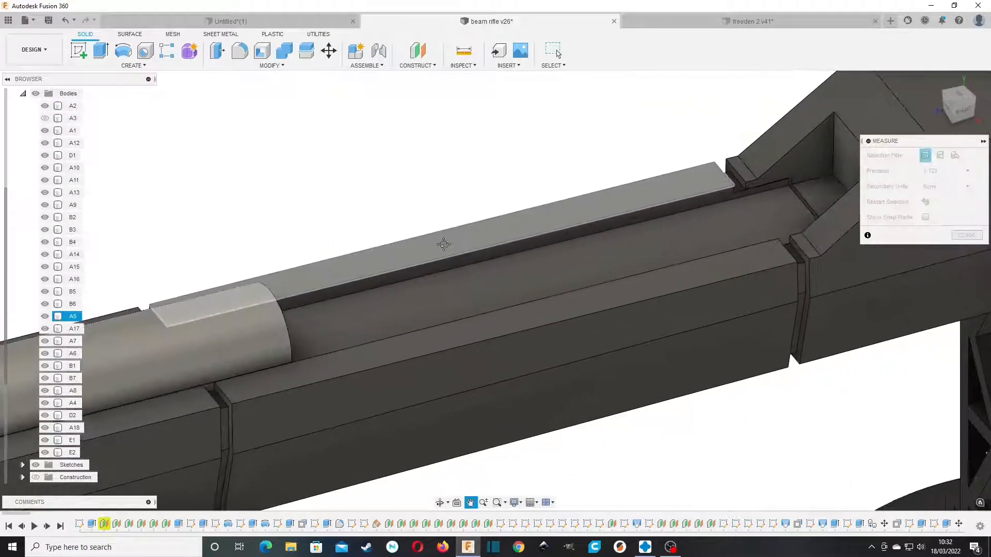
scroll(468, 281, "down", 8)
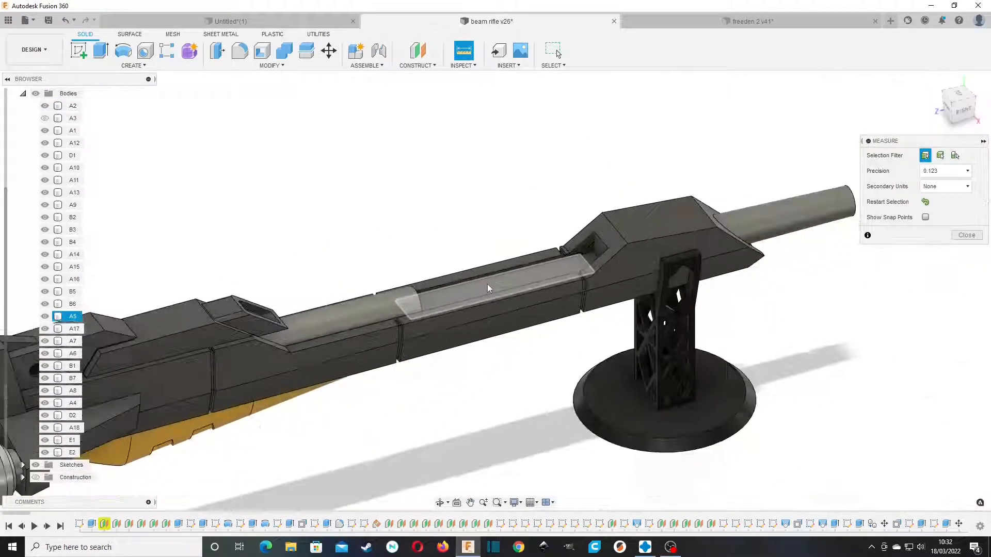
middle_click_drag(321, 221, 498, 221)
scroll(497, 221, "up", 4)
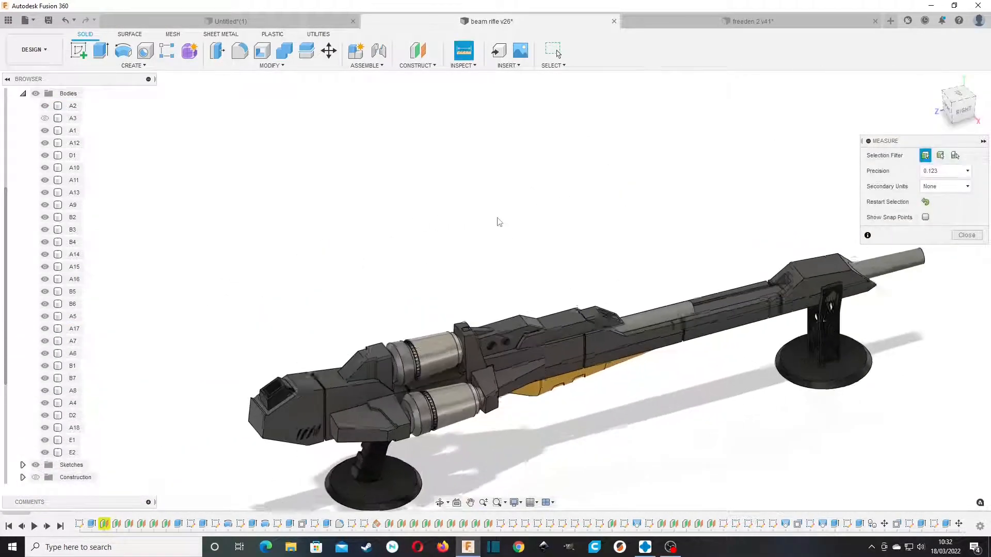
middle_click_drag(655, 243, 449, 161)
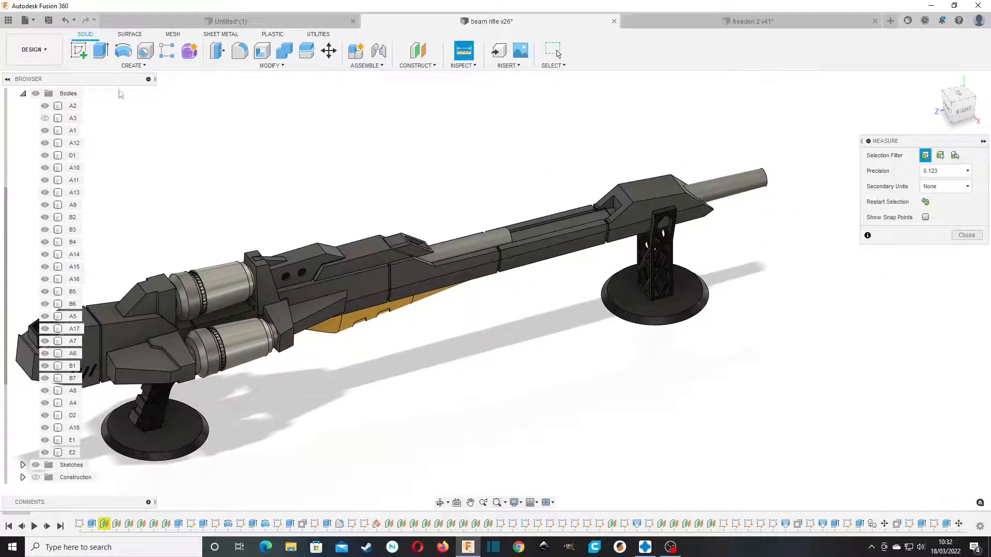
left_click(45, 118)
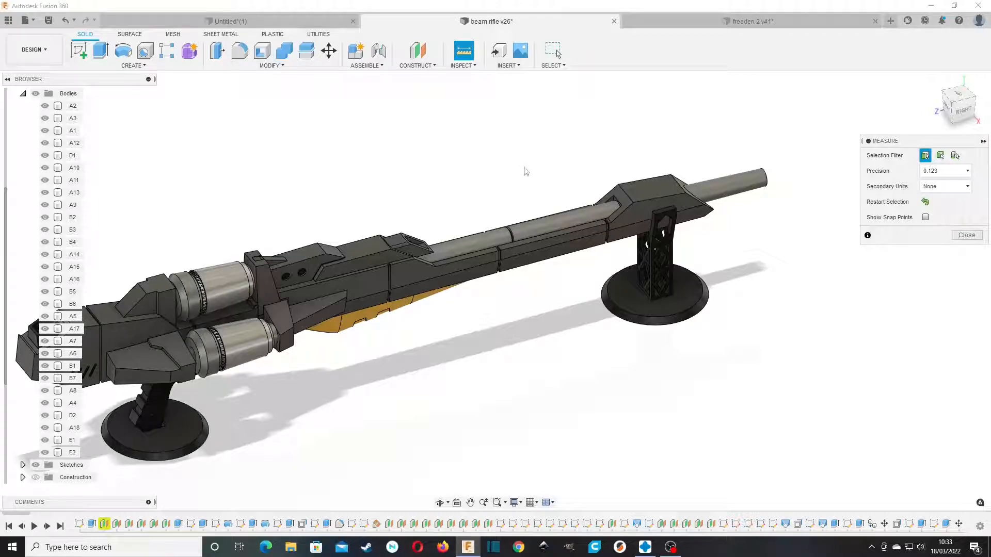
middle_click_drag(408, 197, 526, 216)
scroll(531, 221, "down", 4)
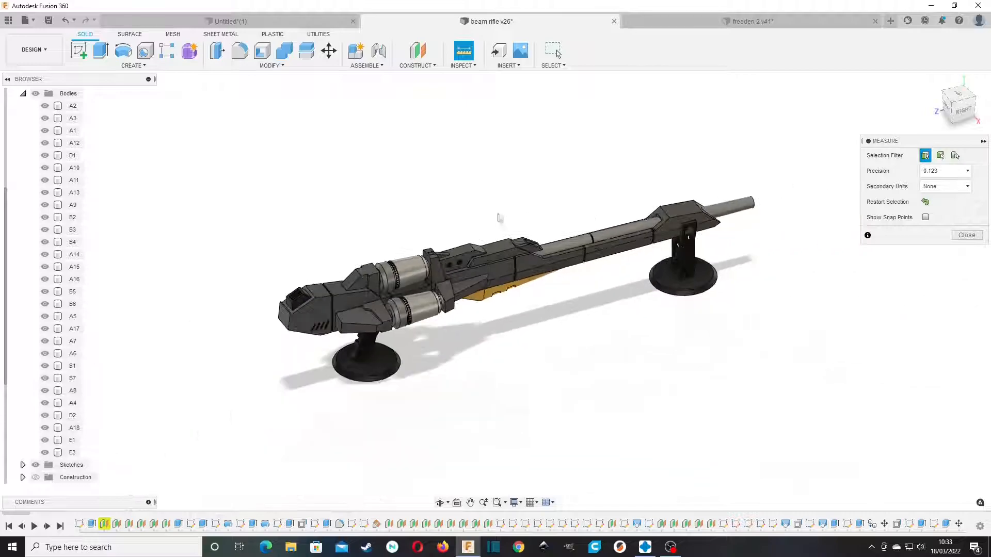
middle_click_drag(573, 192, 420, 291, "shift")
scroll(563, 206, "up", 3)
middle_click_drag(567, 204, 620, 205)
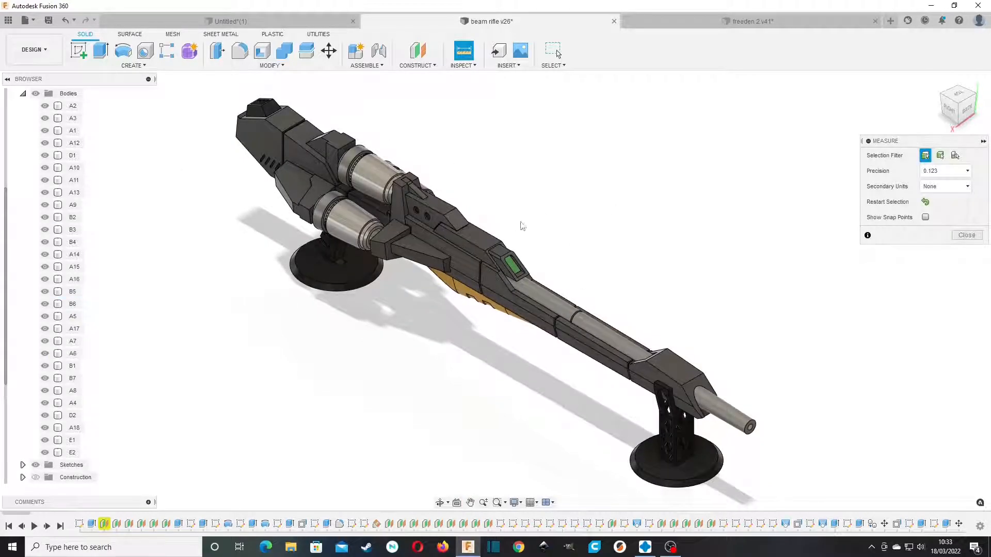